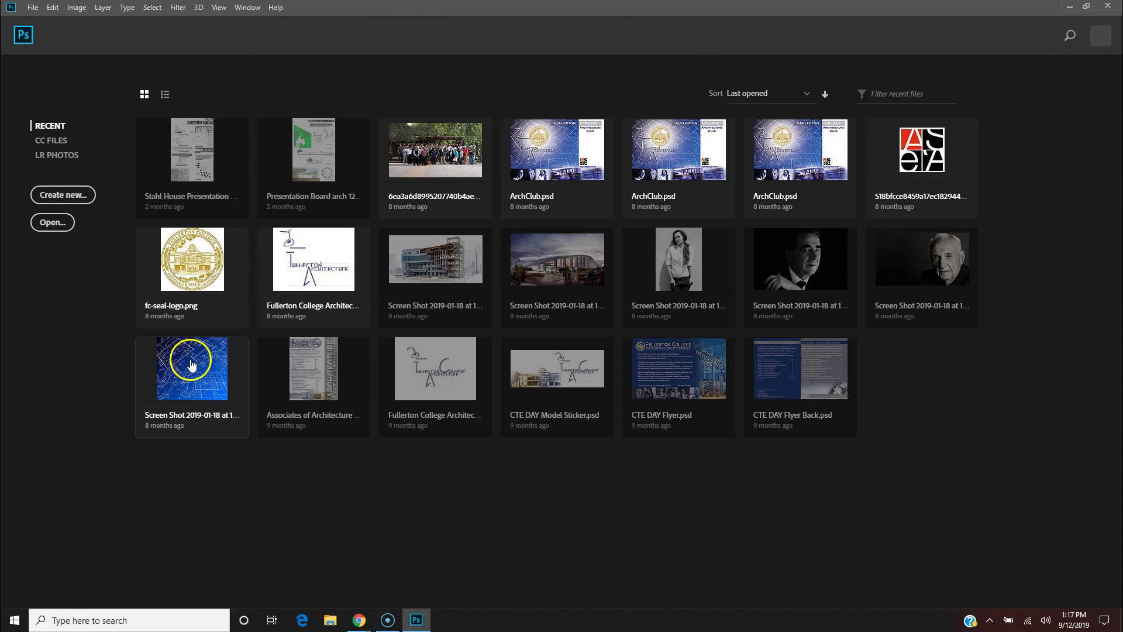
# - Start a new document and name it "Interface and Tools"
pyautogui.click(71, 203)
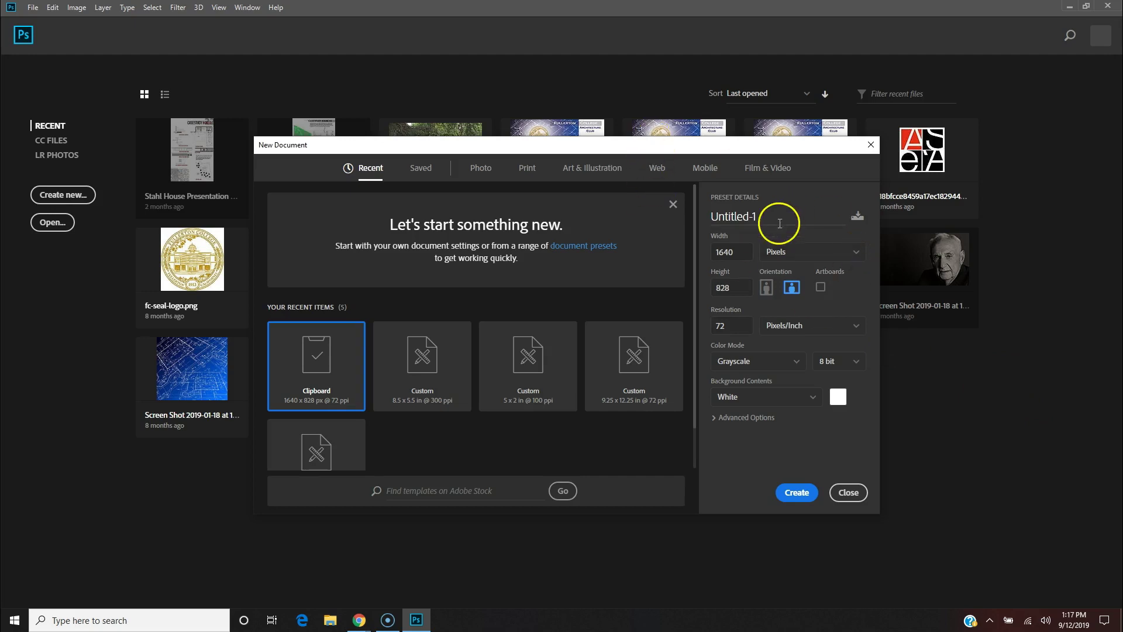
pyautogui.click(668, 205)
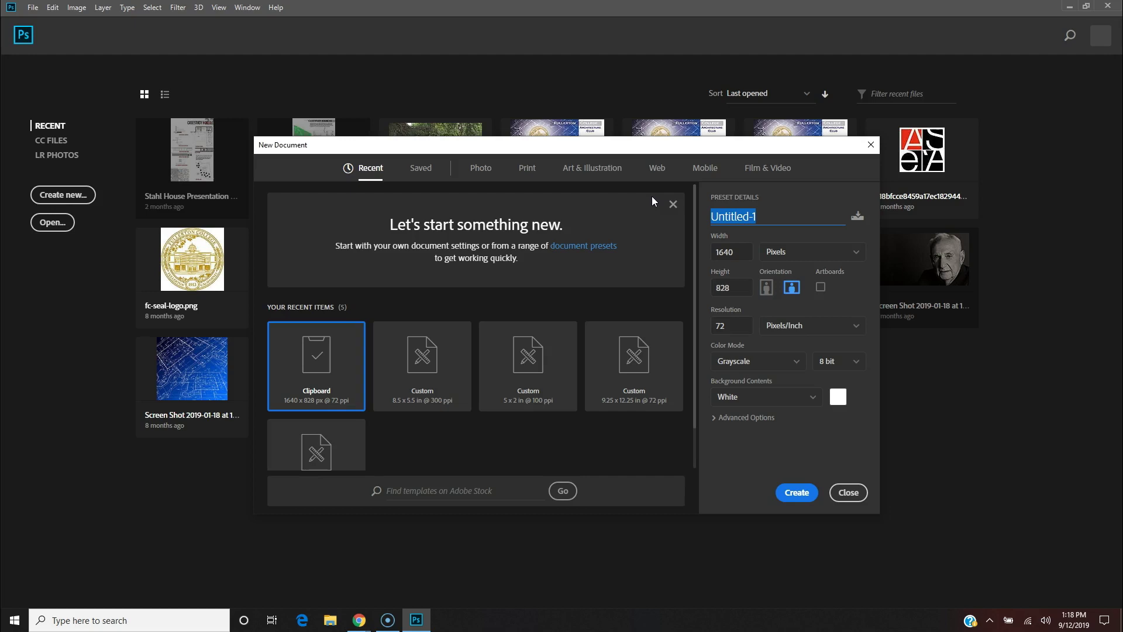
pyautogui.write('Inter')
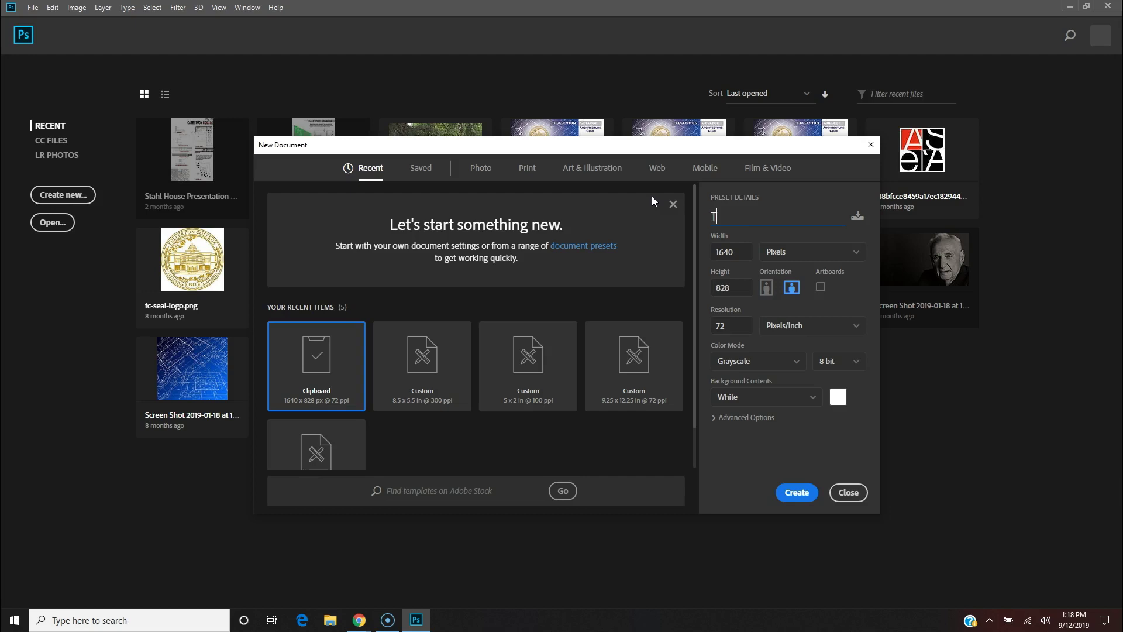
pyautogui.write('face and Tools')
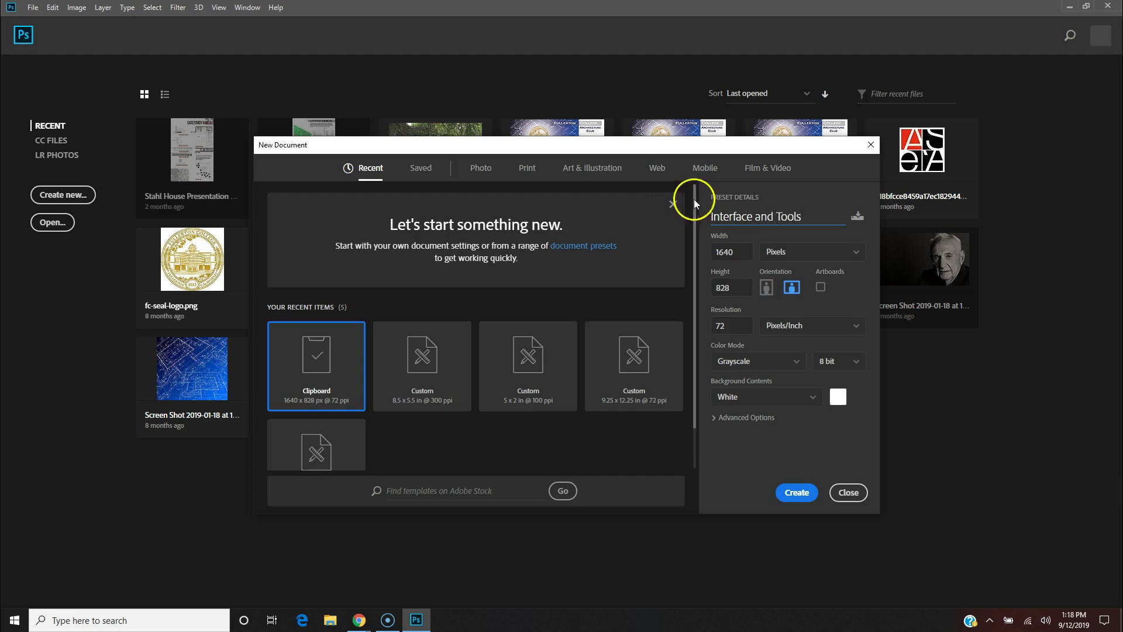
# - Set the new document's size to 11 inches wide by 8.5 inches high in landscape orientation
pyautogui.click(819, 253)
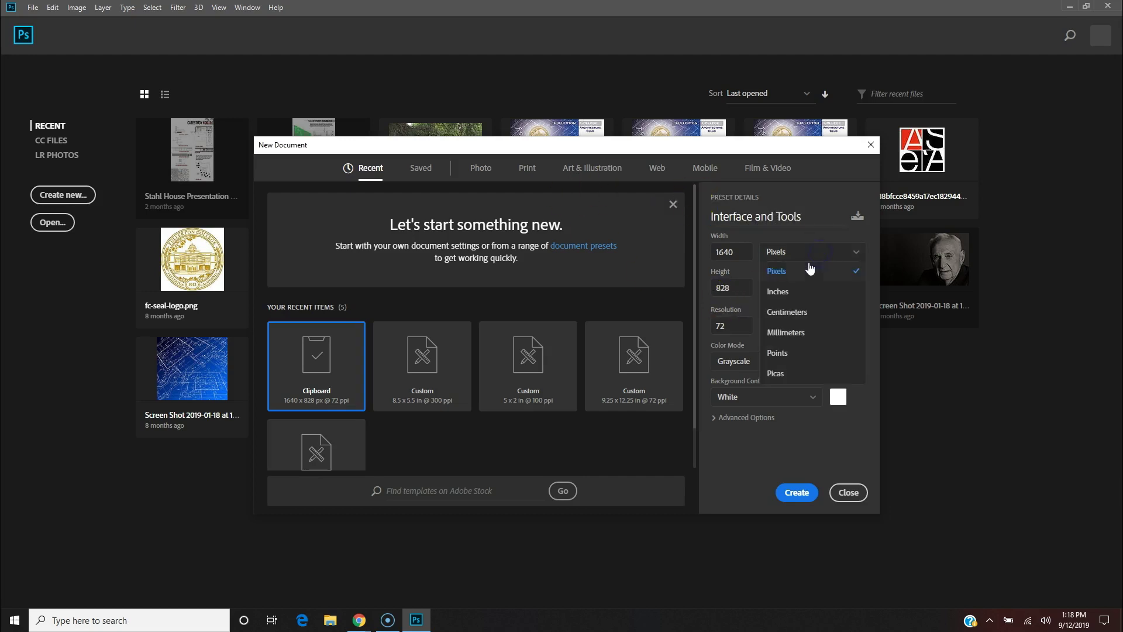
pyautogui.click(796, 295)
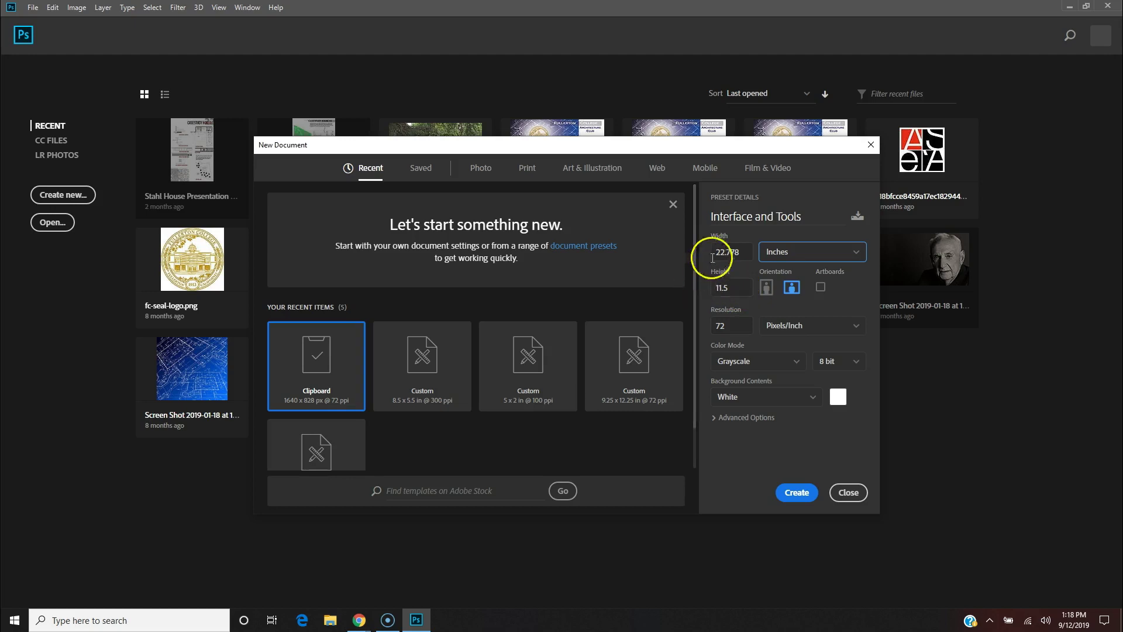
pyautogui.click(738, 253)
pyautogui.write('8.')
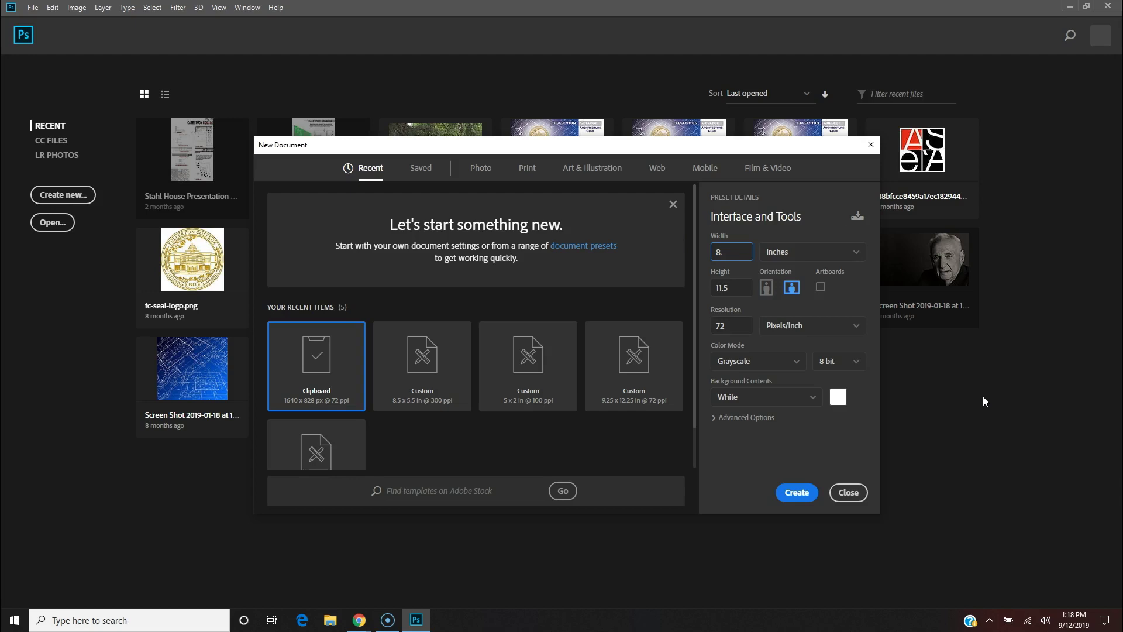
pyautogui.press('BackSpace')
pyautogui.press('BackSpace')
pyautogui.write('11')
pyautogui.click(729, 293)
pyautogui.write('8.5')
pyautogui.click(792, 287)
# - Set the resolution to 300 pixels/inch and the color mode to 16 bit CMYK Color, and create the document
pyautogui.click(739, 326)
pyautogui.write('300')
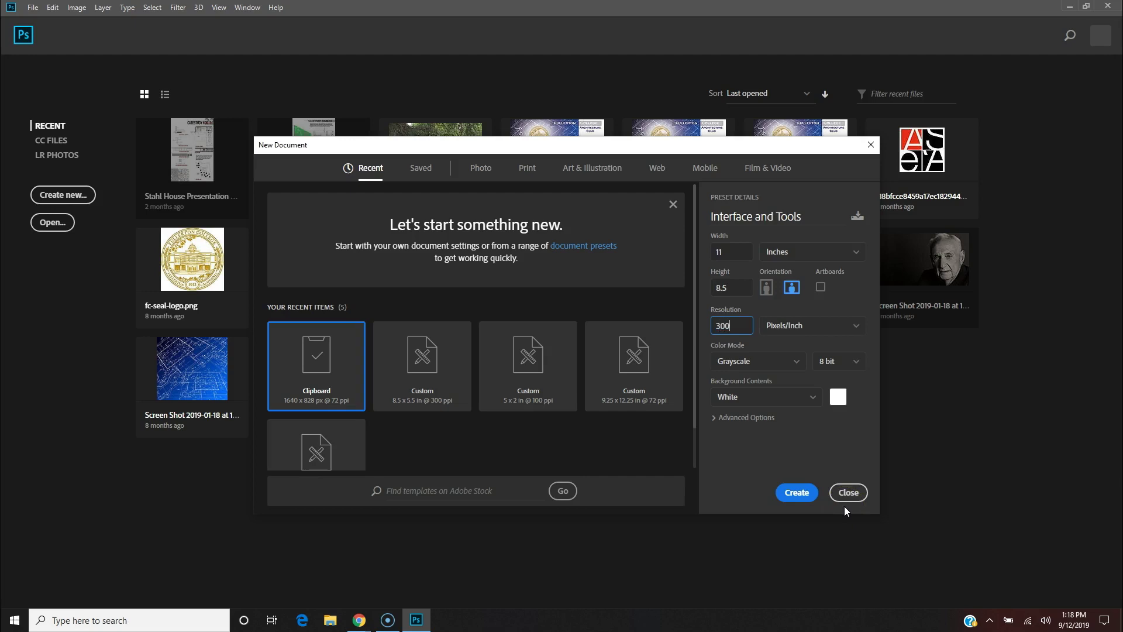
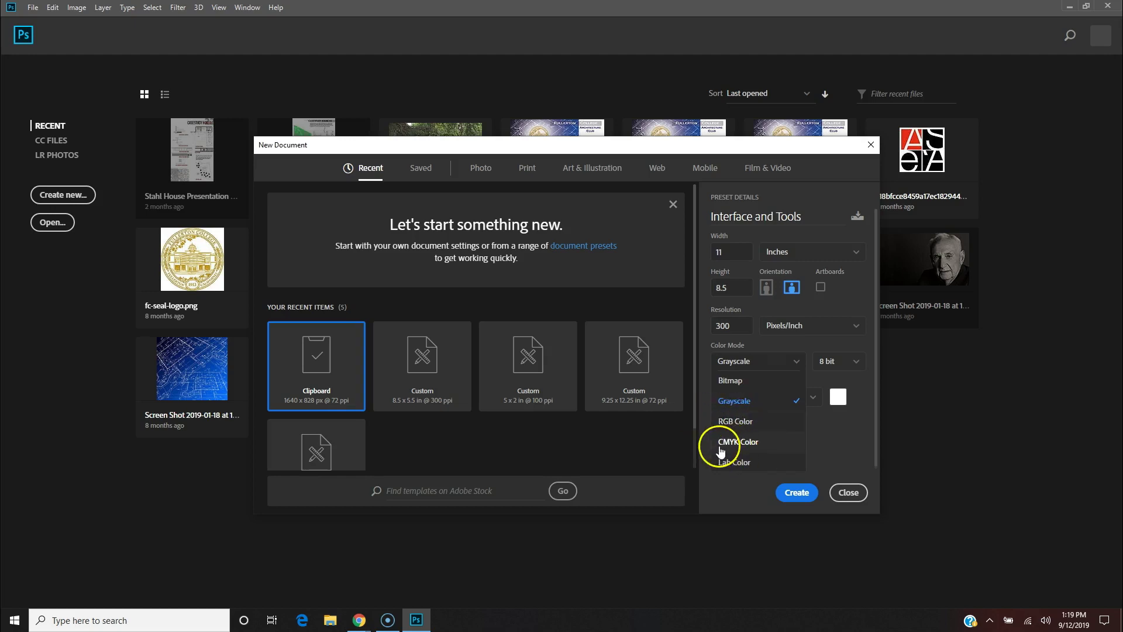
pyautogui.click(757, 443)
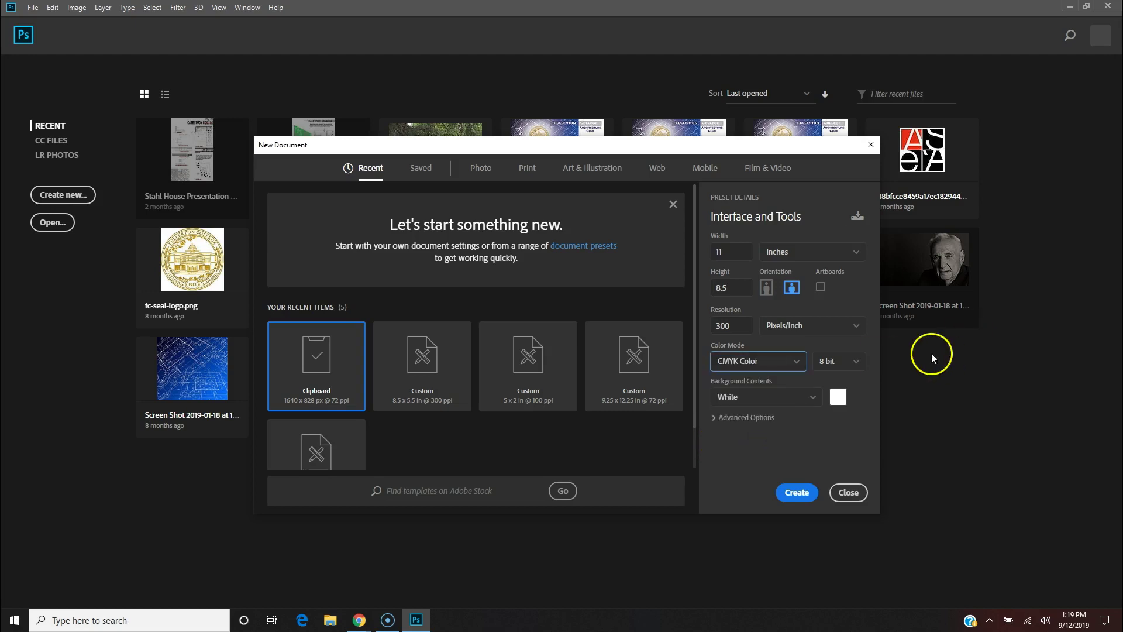
pyautogui.click(851, 362)
pyautogui.click(842, 402)
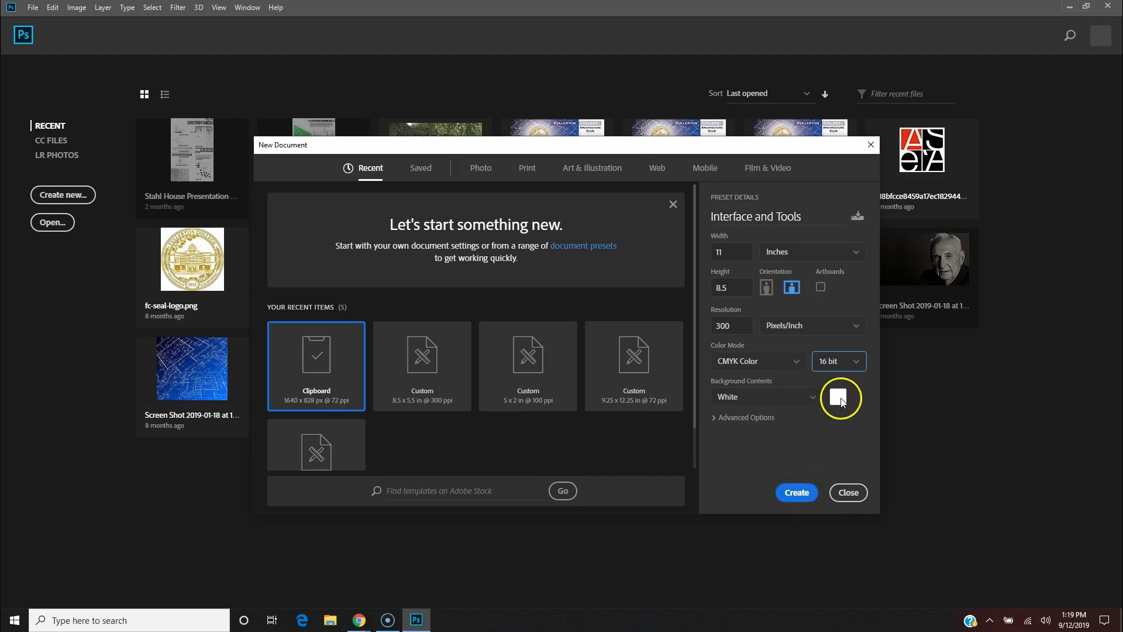
pyautogui.click(796, 492)
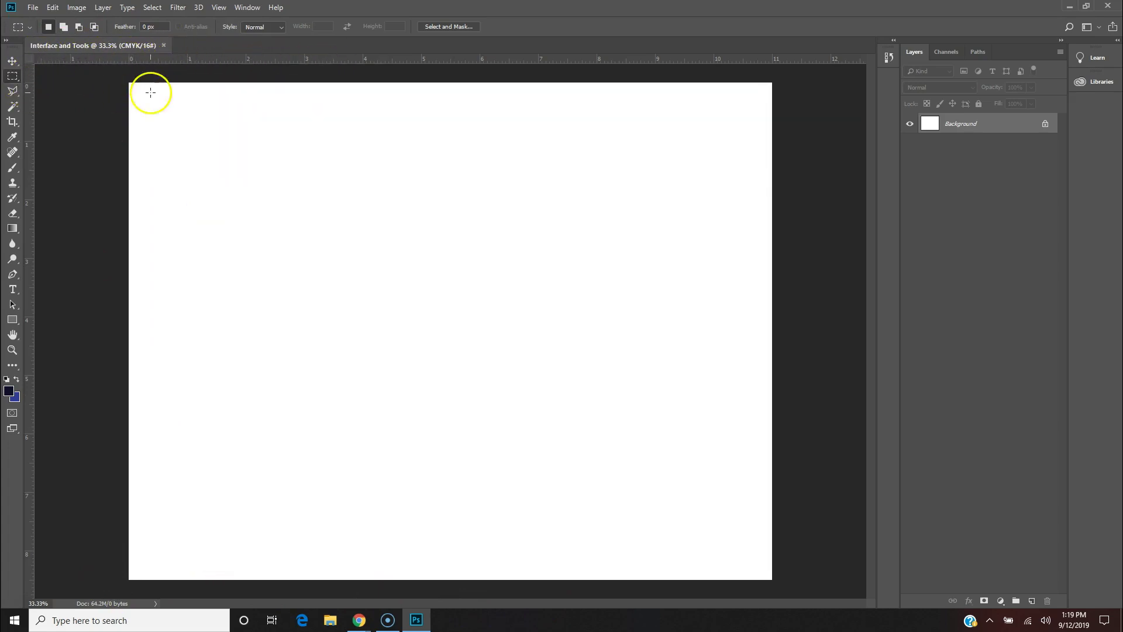
# - Place margin guides just inside all four edges of the canvas, with the lowest horizontal guide at about 8.32 in
pyautogui.moveTo(223, 61); pyautogui.dragTo(205, 85)
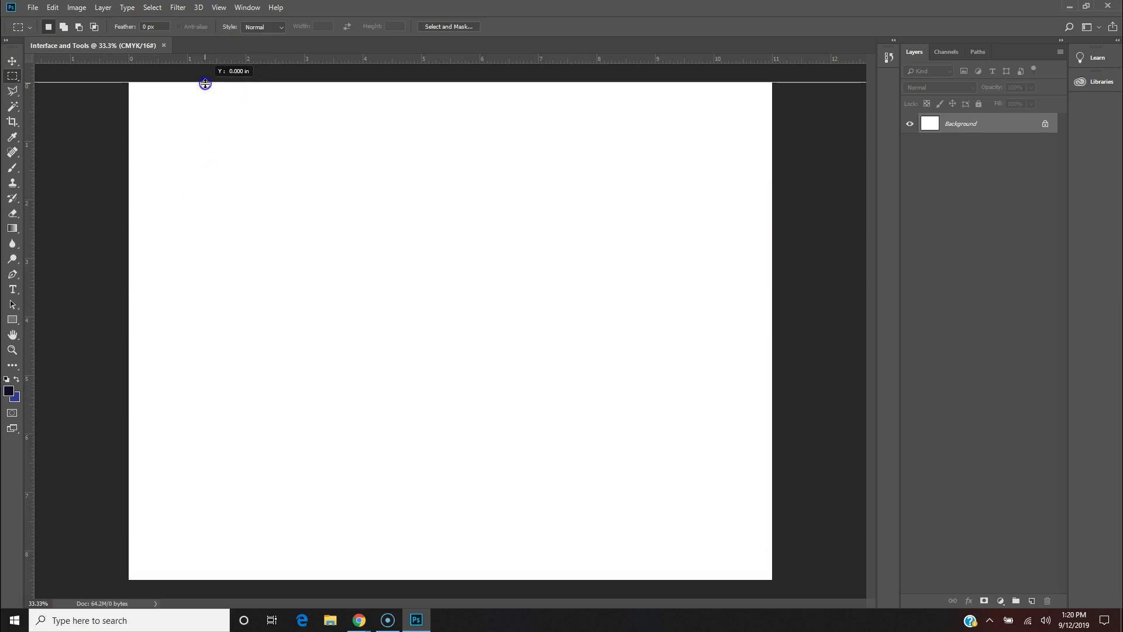
pyautogui.moveTo(205, 84); pyautogui.dragTo(203, 84)
pyautogui.moveTo(203, 83); pyautogui.dragTo(111, 93)
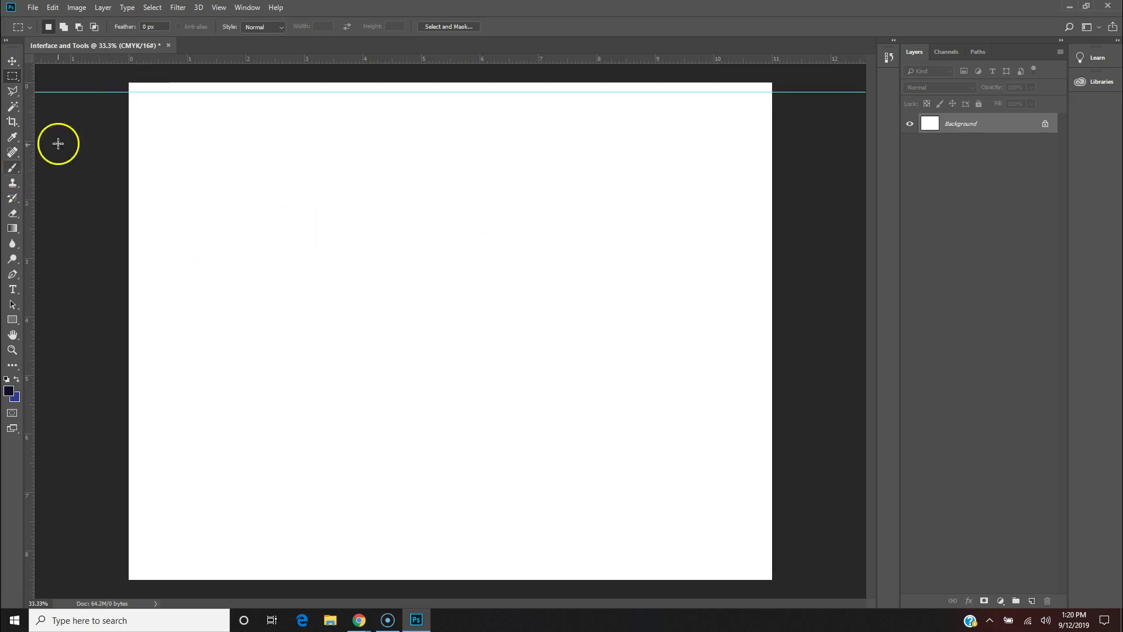
pyautogui.moveTo(27, 125); pyautogui.dragTo(142, 158)
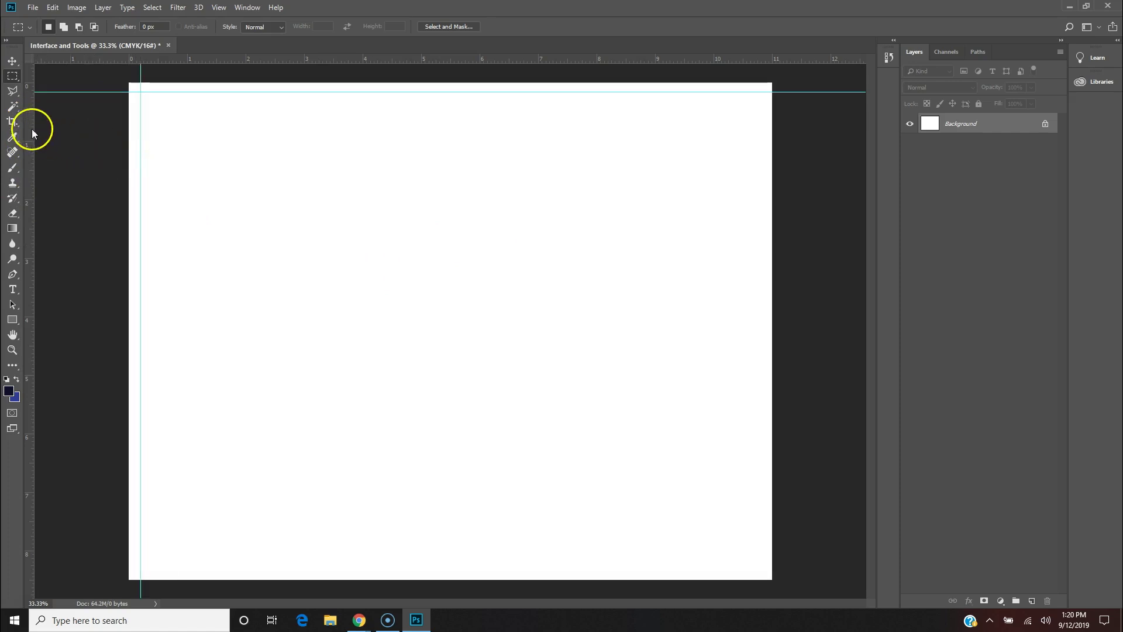
pyautogui.moveTo(28, 130); pyautogui.dragTo(759, 196)
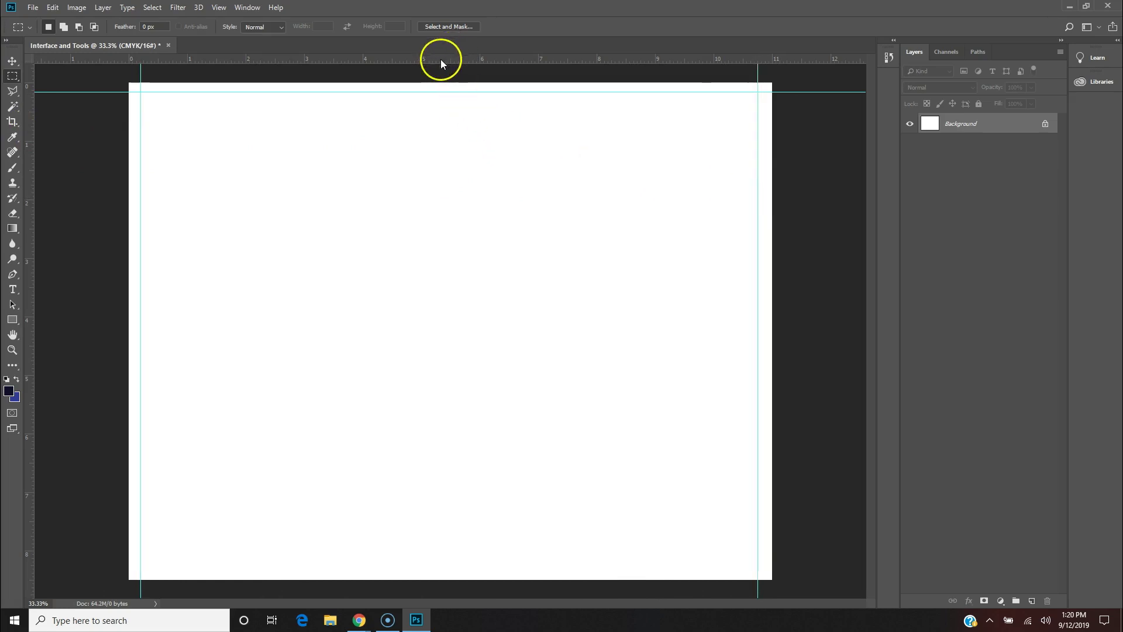
pyautogui.moveTo(436, 56); pyautogui.dragTo(433, 569)
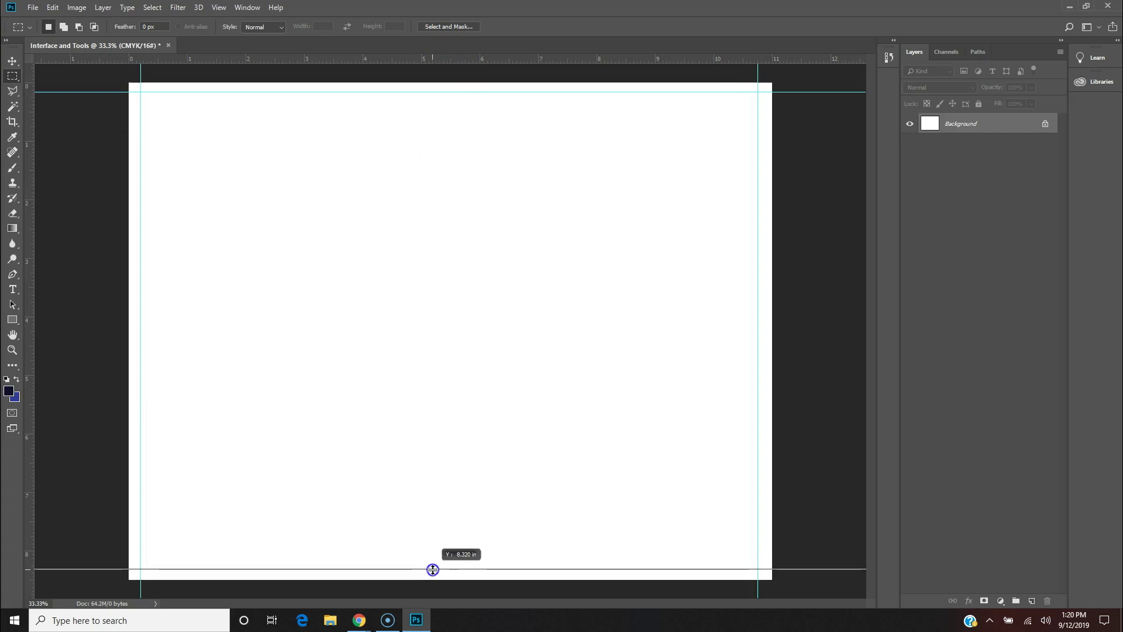
pyautogui.moveTo(433, 569); pyautogui.dragTo(433, 569)
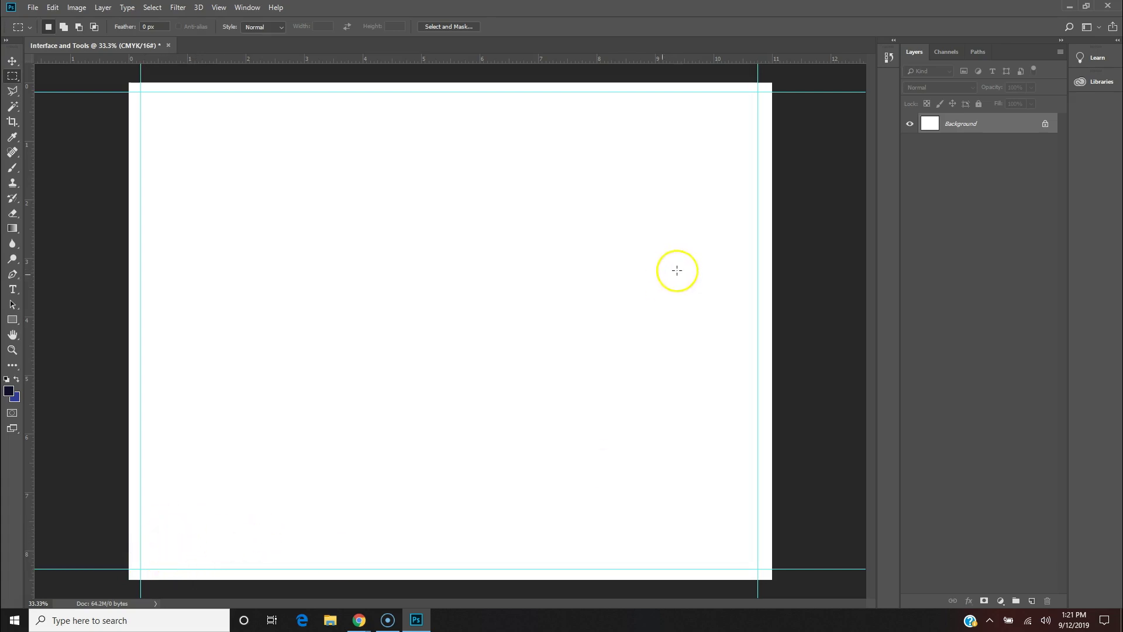
# - Make a tiny rectangular marquee selection just inside the lower-left corner of the margin guides
pyautogui.moveTo(161, 552)
pyautogui.mouseDown()
pyautogui.moveTo(171, 531)
pyautogui.moveTo(156, 557)
pyautogui.mouseUp()
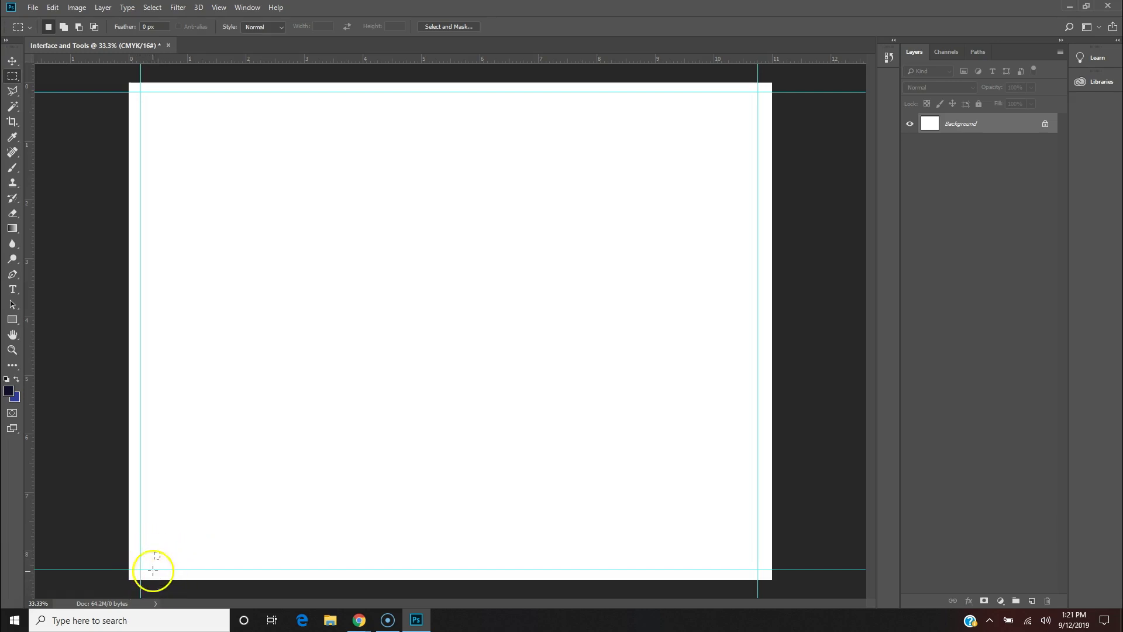
pyautogui.moveTo(165, 549); pyautogui.dragTo(163, 544)
# - Review the available file and edit commands, the image color modes and the image adjustments
pyautogui.click(34, 8)
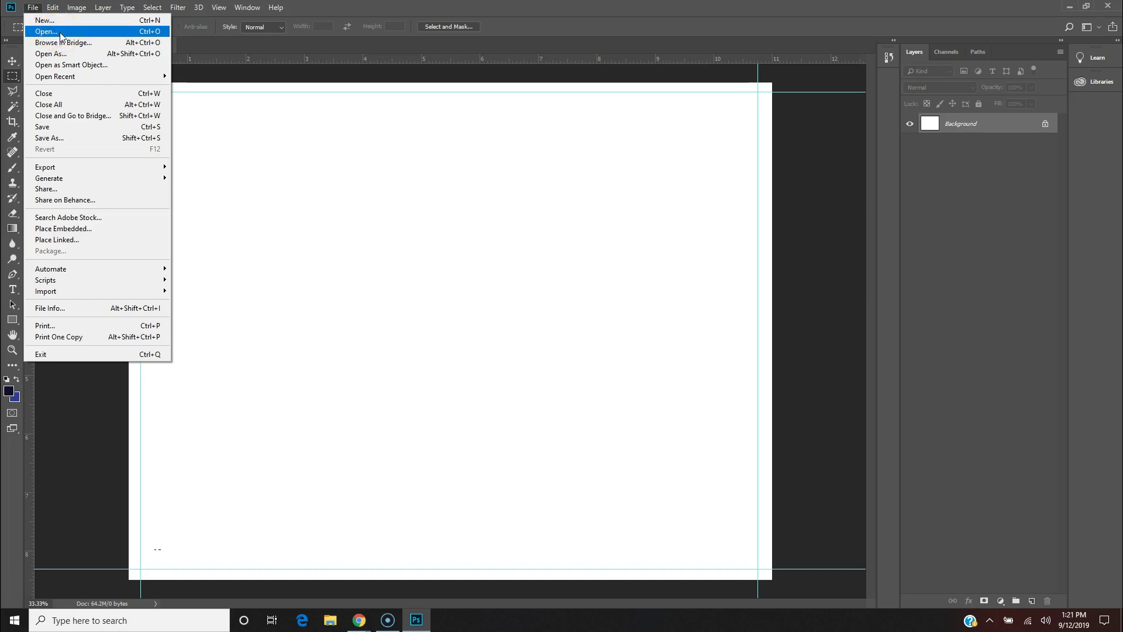
pyautogui.click(53, 24)
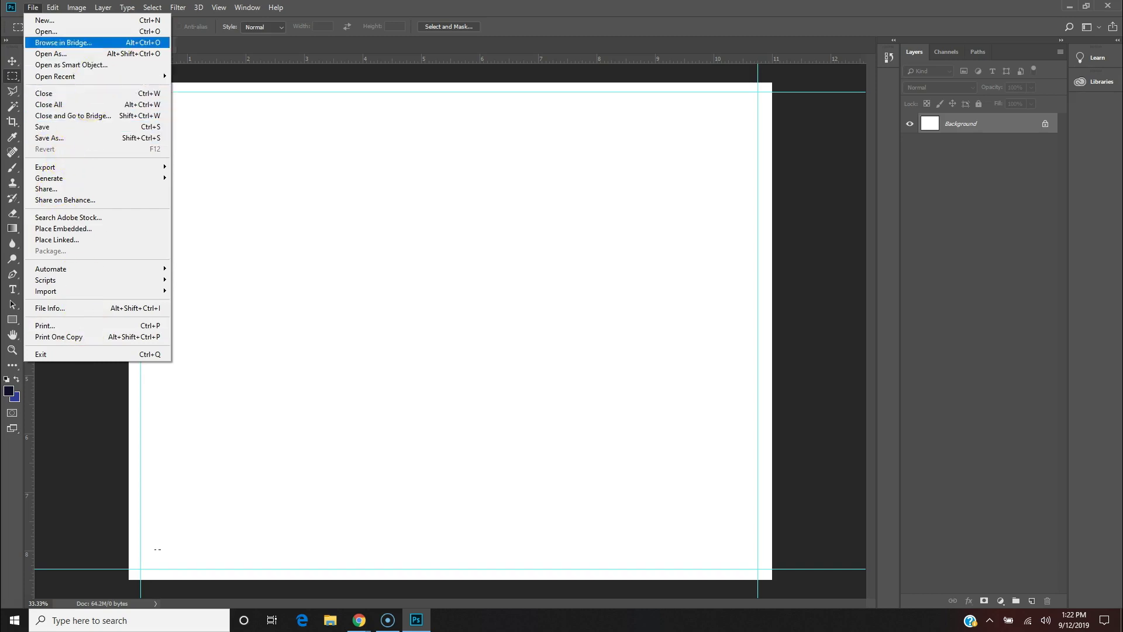
pyautogui.moveTo(51, 7)
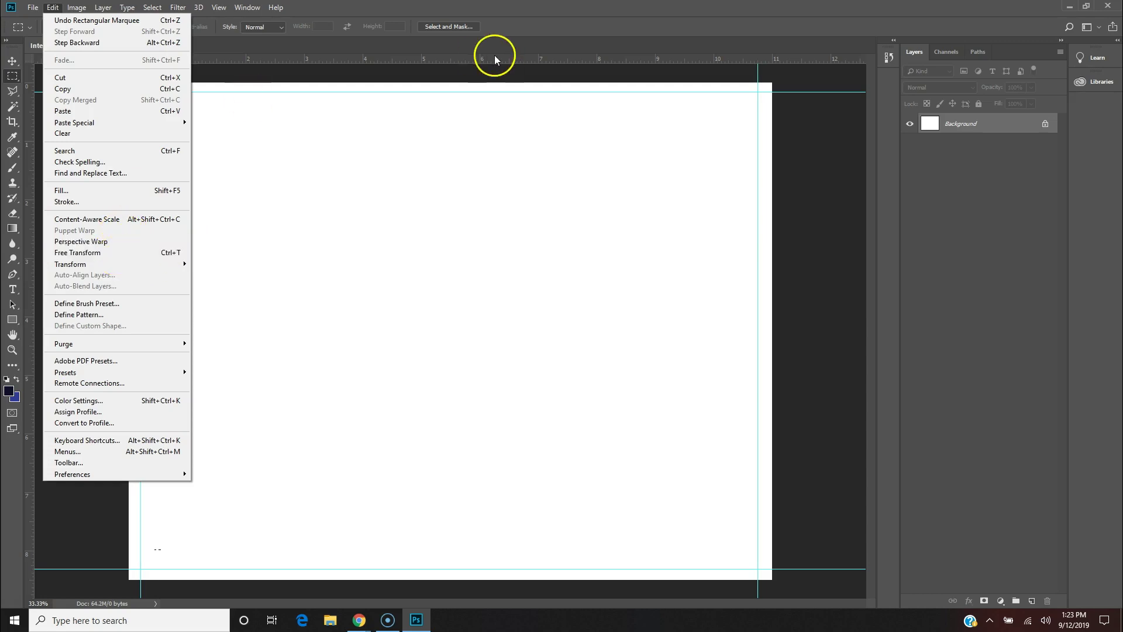
pyautogui.click(552, 30)
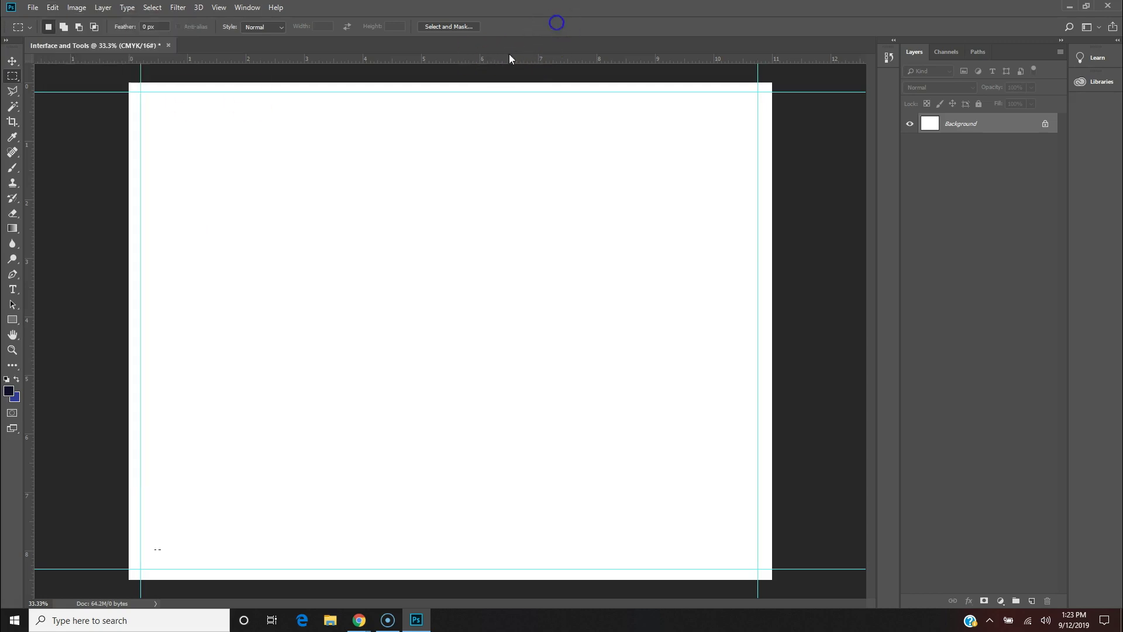
pyautogui.click(76, 7)
pyautogui.moveTo(94, 21)
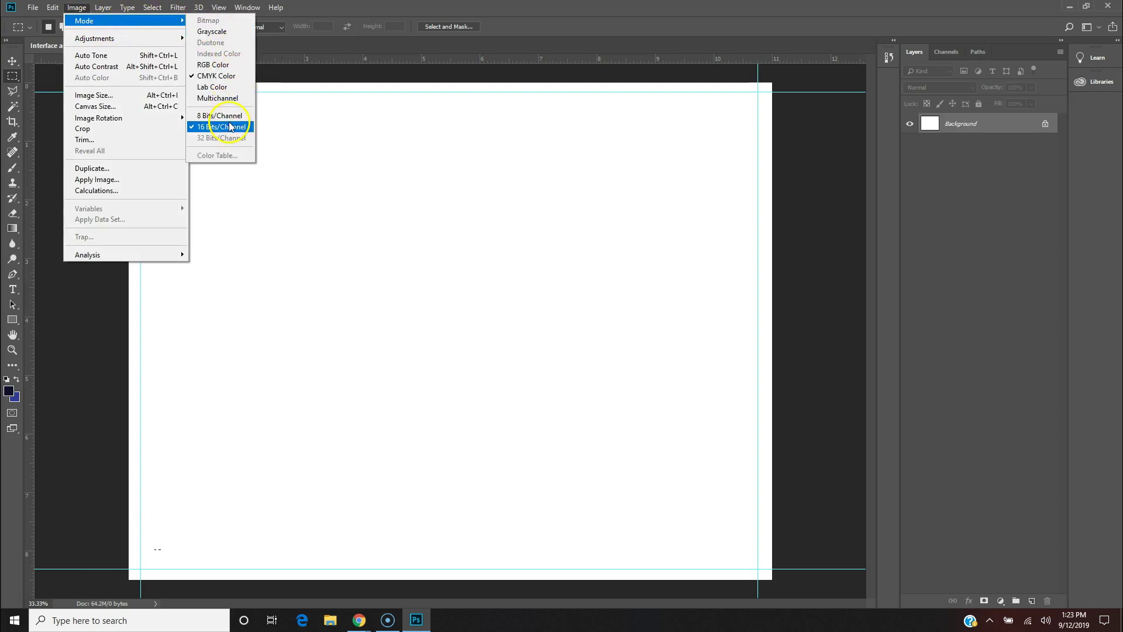
pyautogui.moveTo(119, 41)
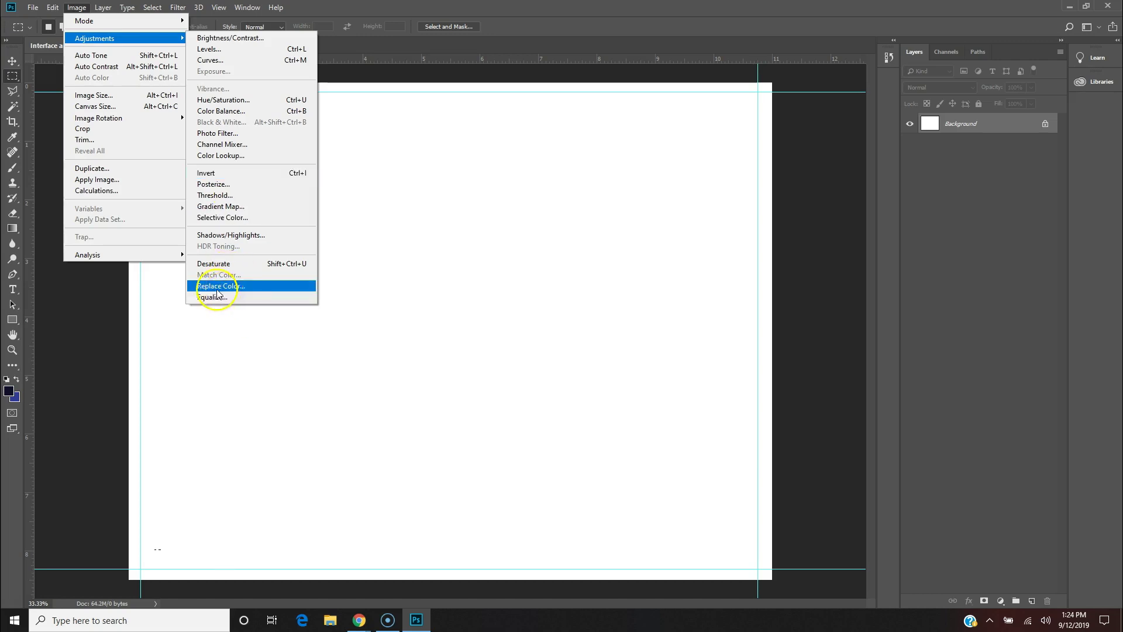
pyautogui.click(87, 8)
# - Review the layer, type and selection commands, and examine the filter categories including the Blur and Render filters
pyautogui.click(103, 8)
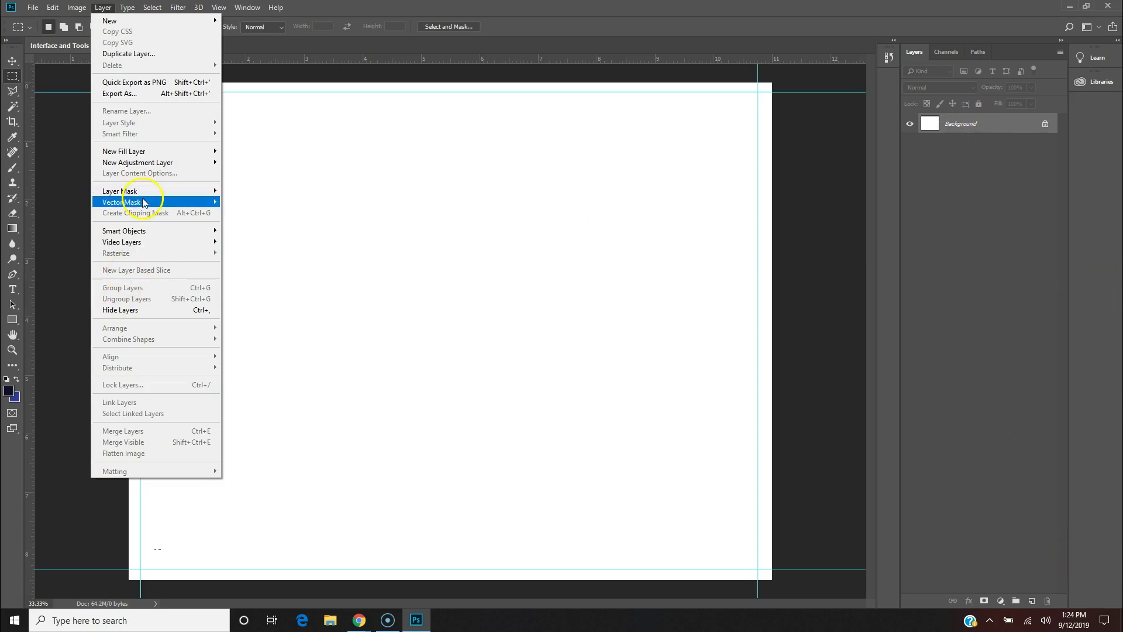
pyautogui.moveTo(187, 194)
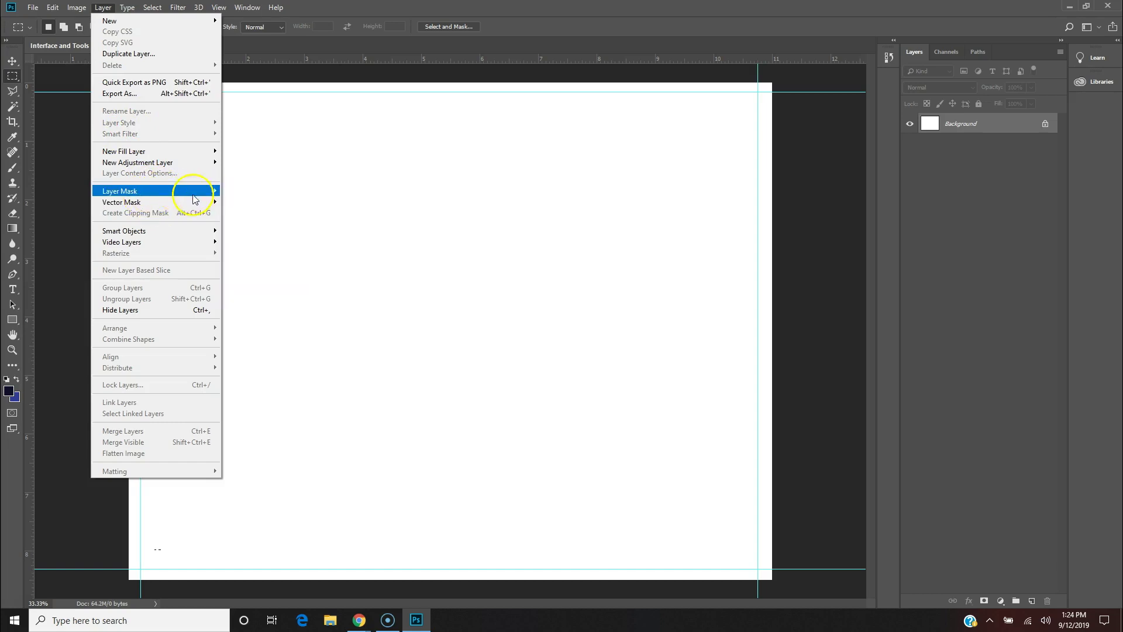
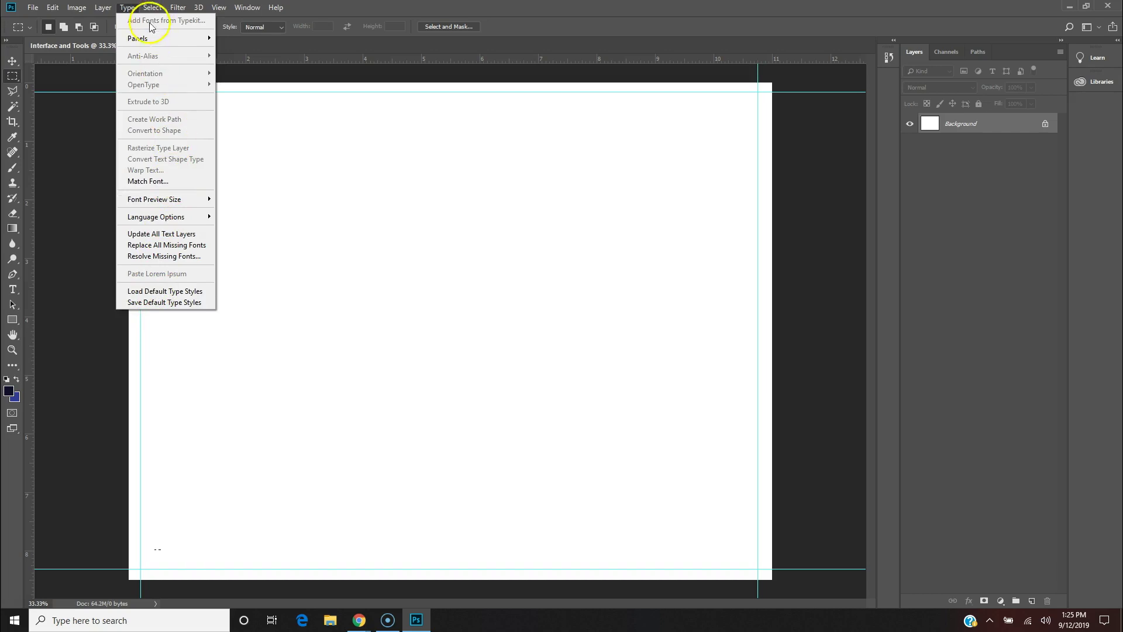
pyautogui.moveTo(158, 11)
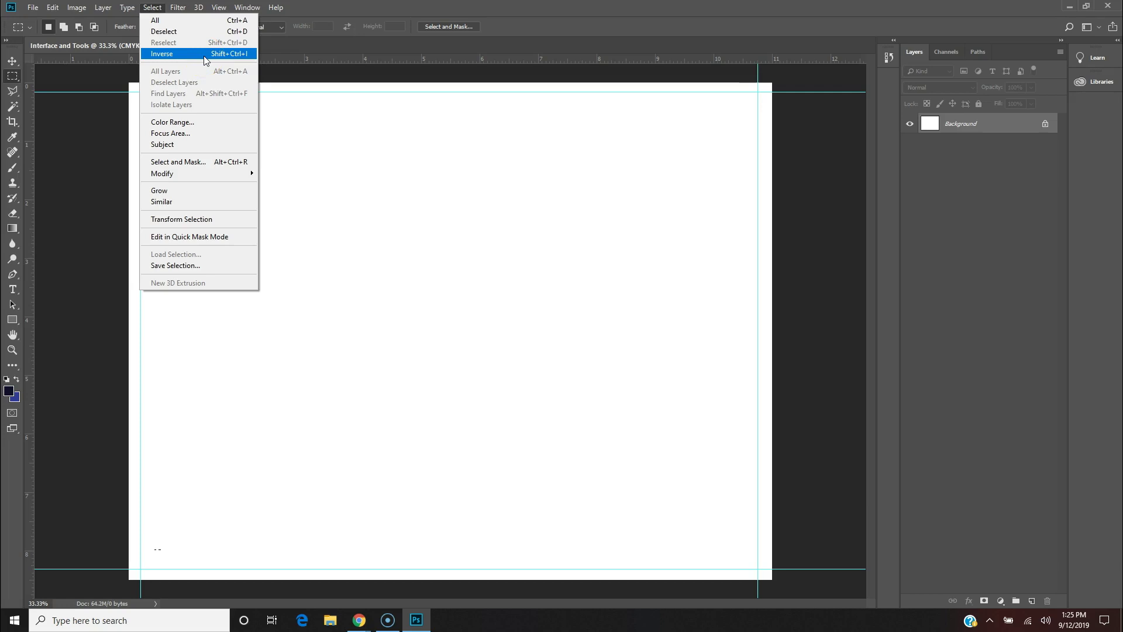
pyautogui.moveTo(73, 7)
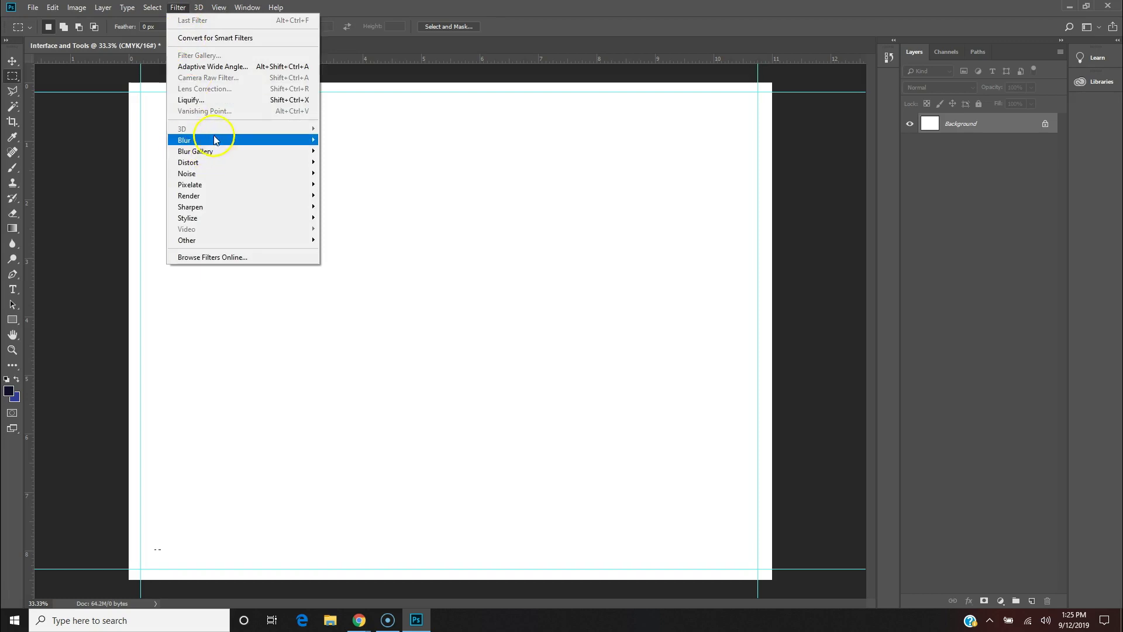
pyautogui.moveTo(219, 140)
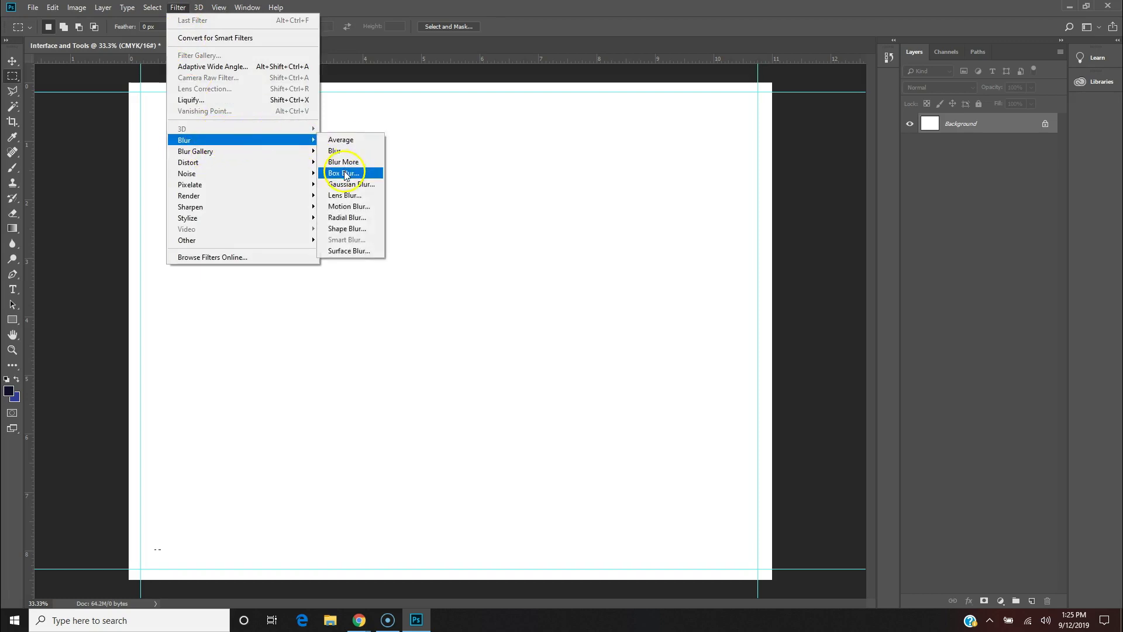
pyautogui.moveTo(196, 177)
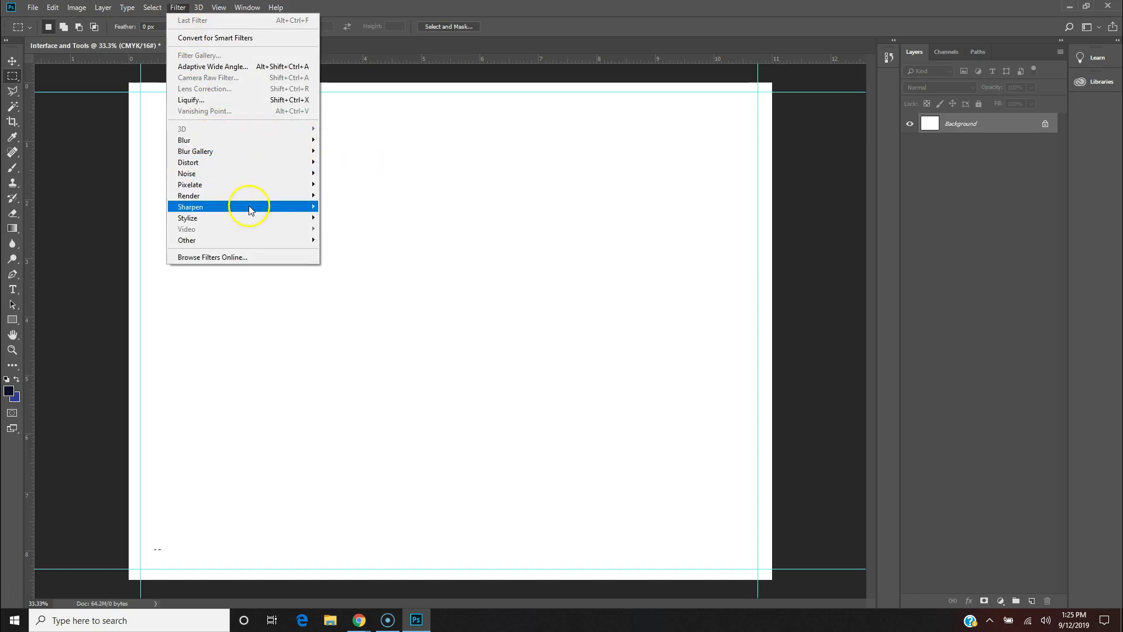
pyautogui.moveTo(228, 199)
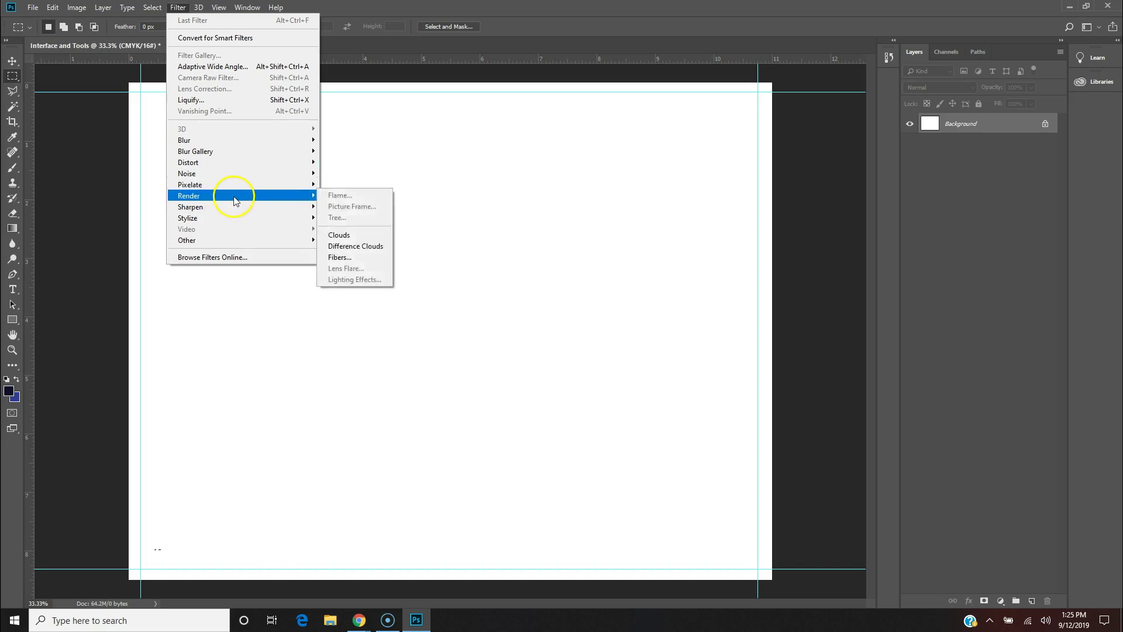
pyautogui.moveTo(309, 195)
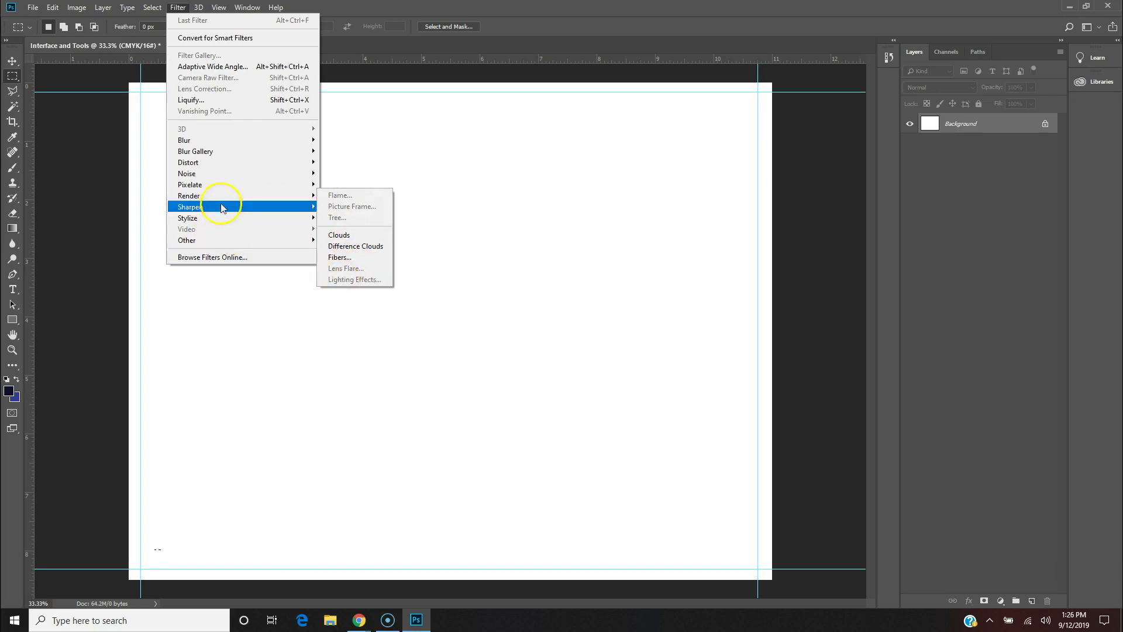
pyautogui.moveTo(252, 7)
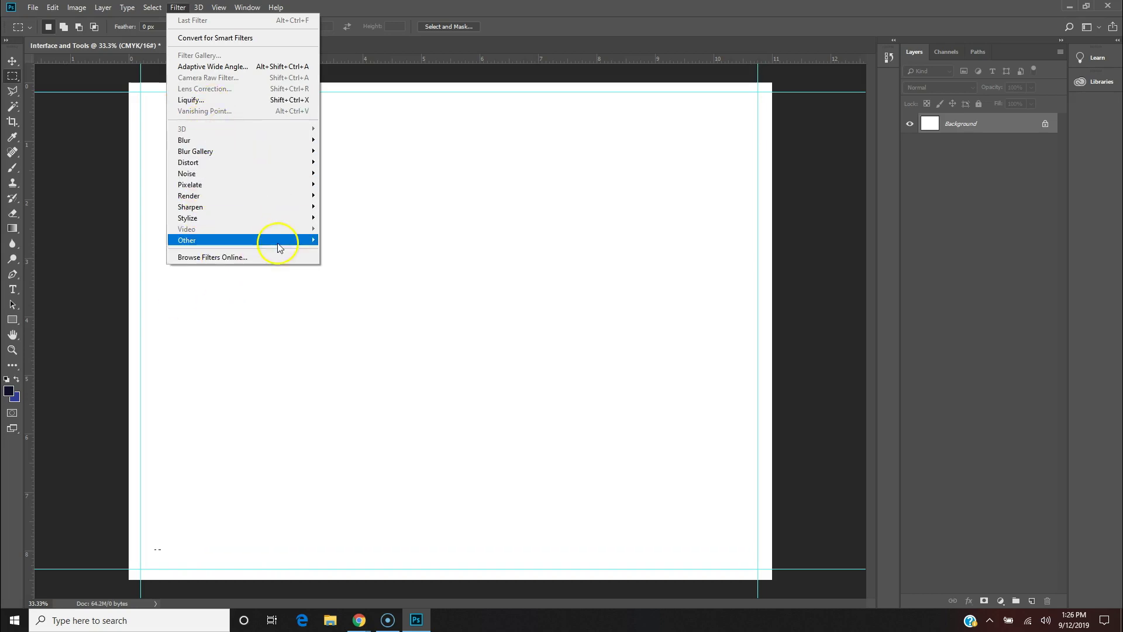
# - Review the view options for snapping, locking and clearing guides, and examine the list of available panels
pyautogui.click(218, 7)
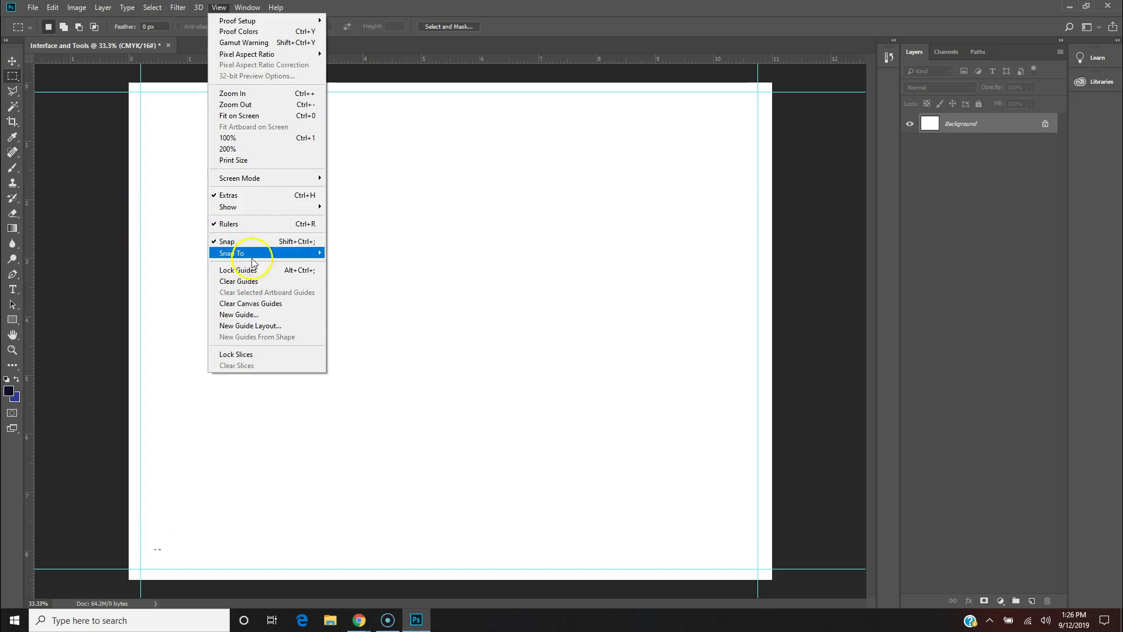
pyautogui.click(271, 282)
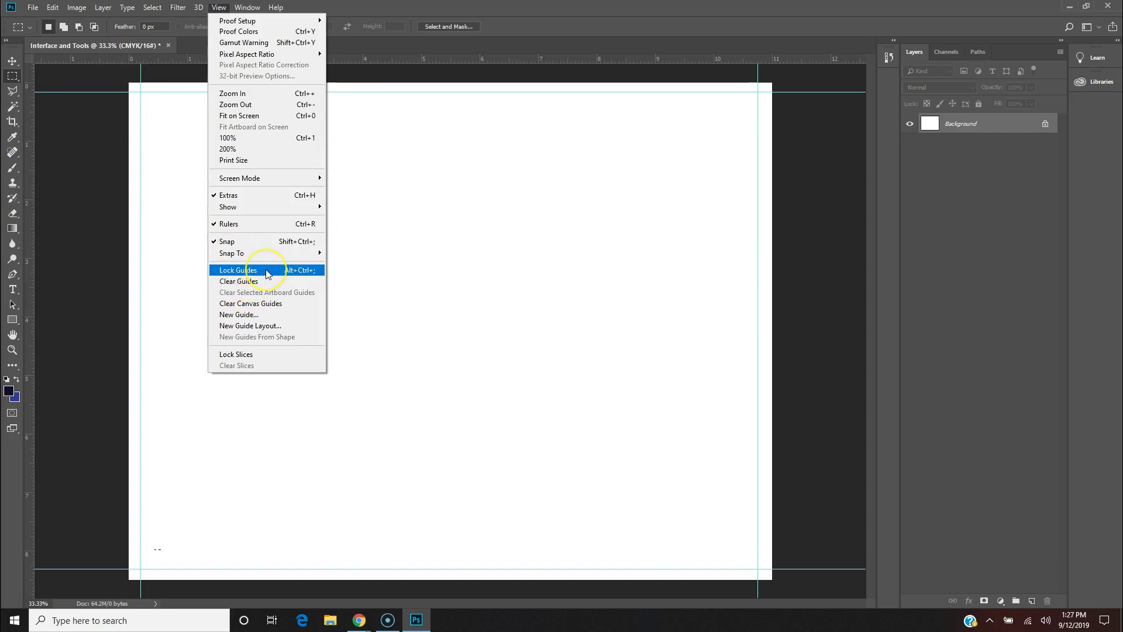
pyautogui.click(258, 284)
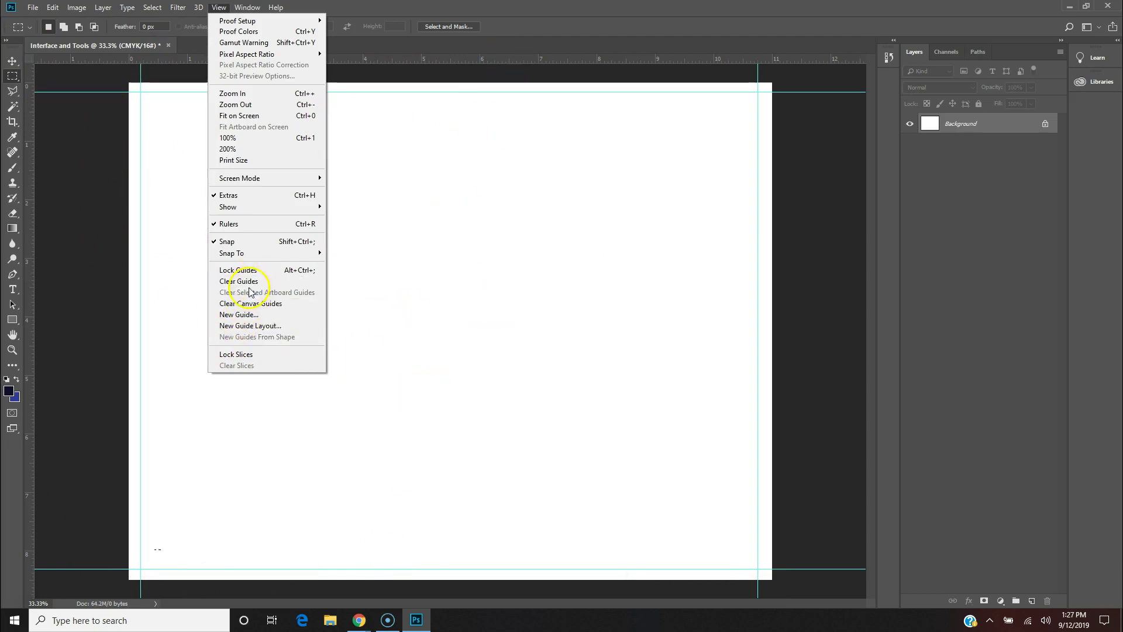
pyautogui.click(274, 33)
pyautogui.click(253, 11)
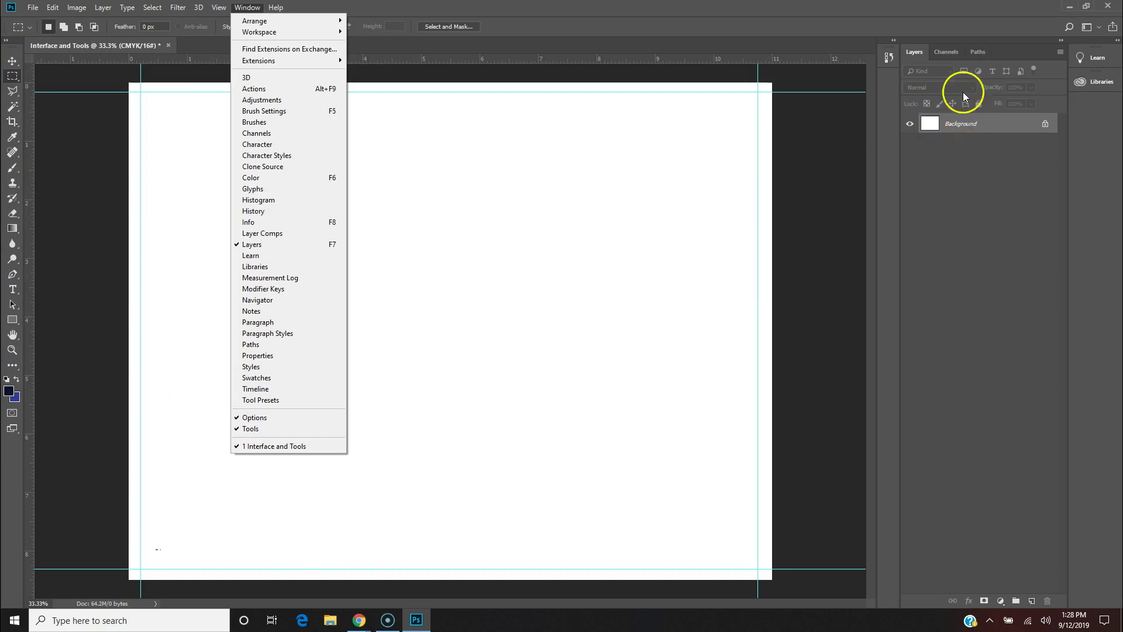
pyautogui.click(578, 26)
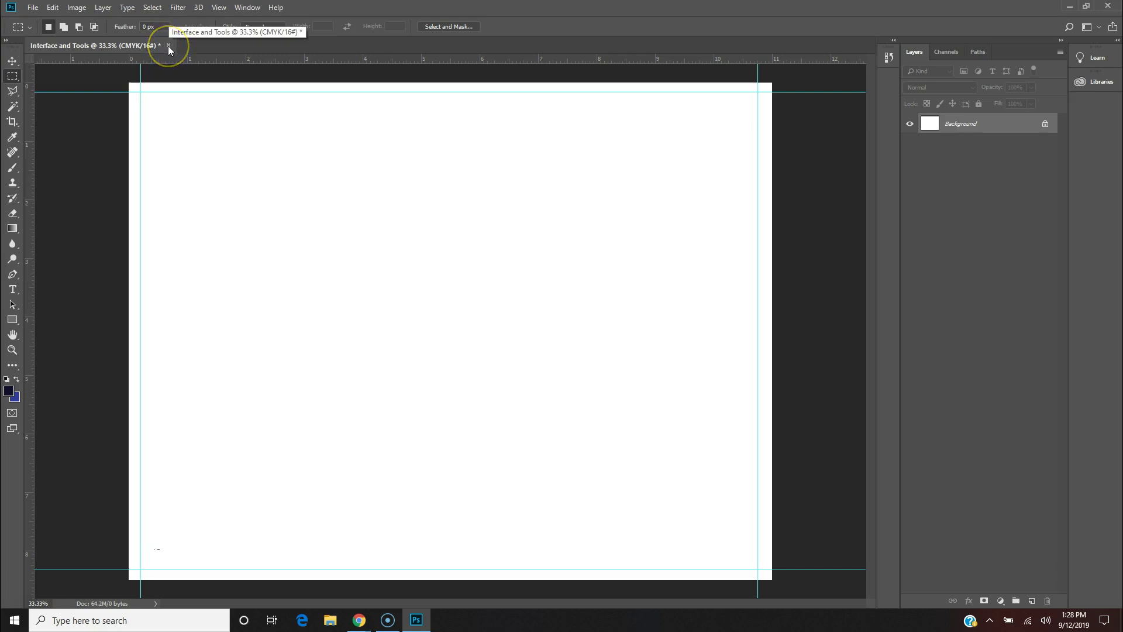
# - Create a second document from the recent 11 x 8.5 in at 300 ppi preset, in 16 bit CMYK Color with a white background
pyautogui.click(33, 7)
pyautogui.click(39, 20)
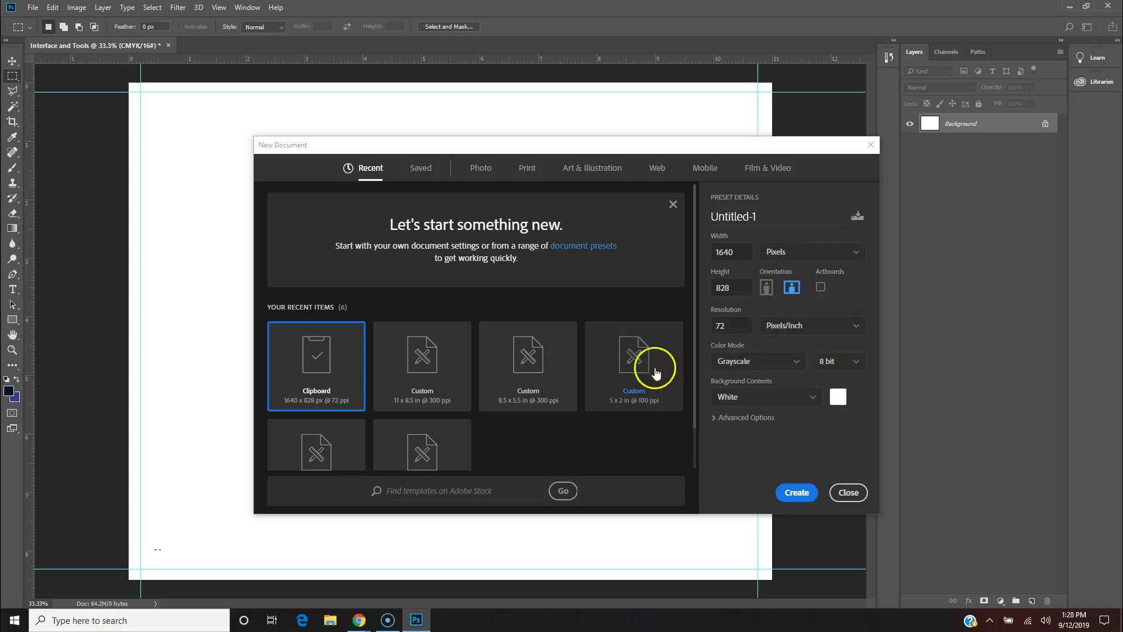
pyautogui.click(430, 389)
pyautogui.click(833, 388)
pyautogui.click(853, 330)
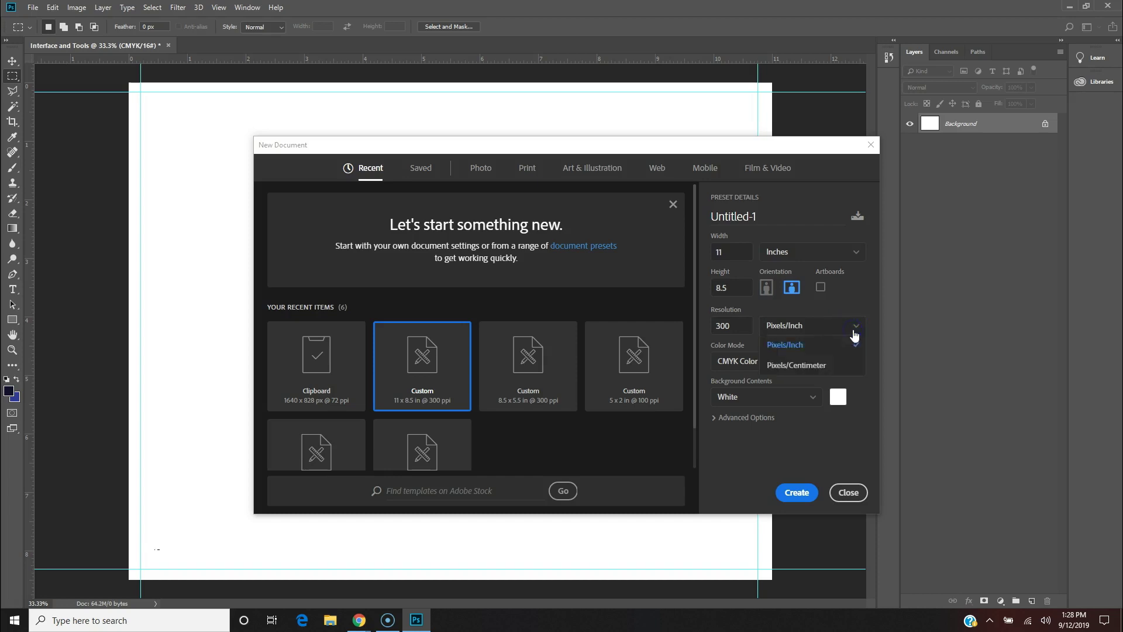
pyautogui.click(861, 310)
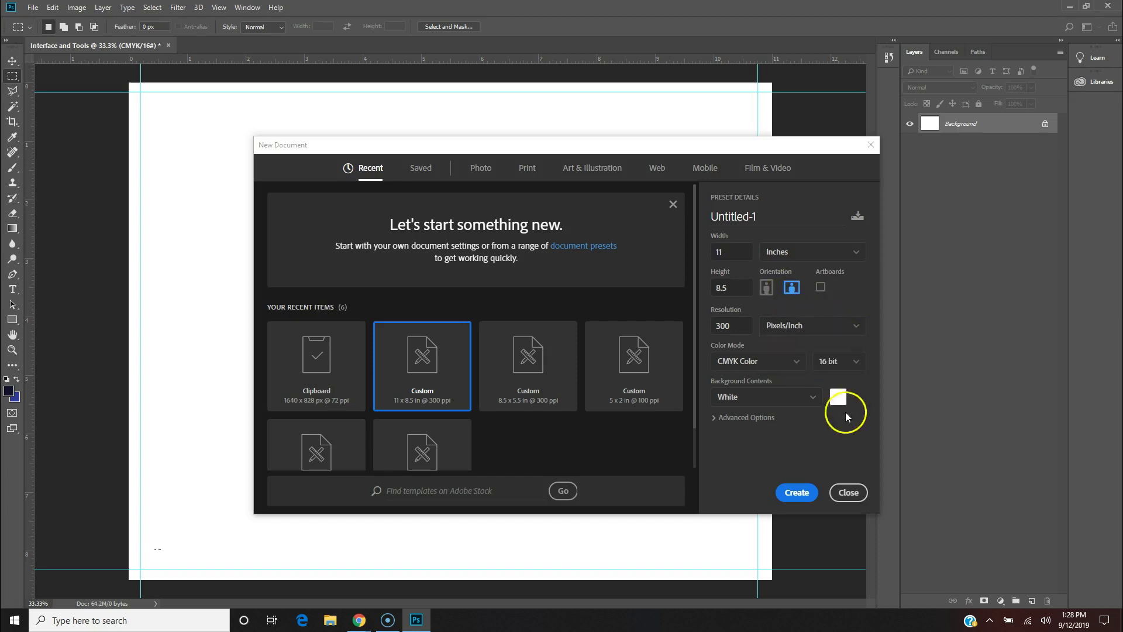
pyautogui.click(797, 492)
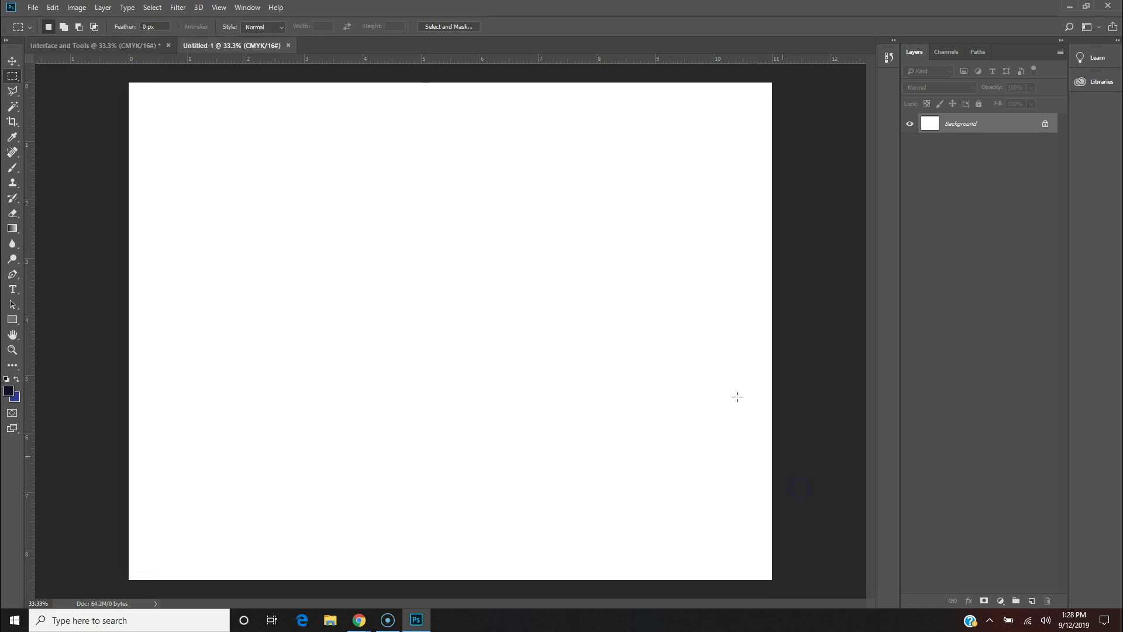
# - Switch back and forth between the two open documents, and close the untitled one
pyautogui.click(135, 47)
pyautogui.click(230, 47)
pyautogui.click(140, 46)
pyautogui.click(201, 45)
pyautogui.click(146, 46)
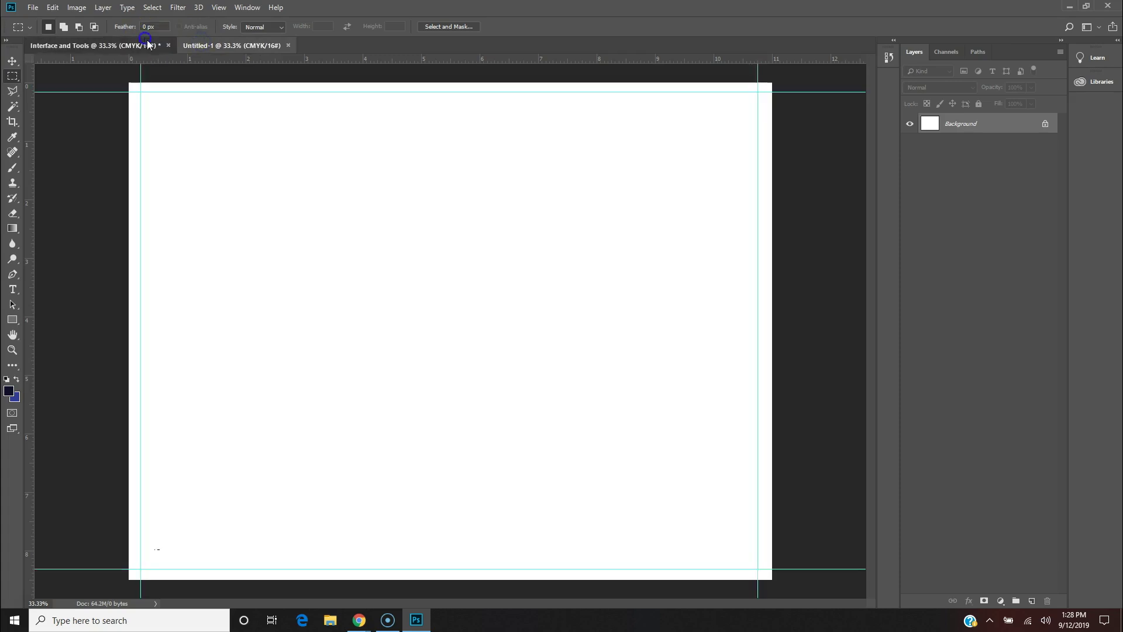
pyautogui.click(212, 46)
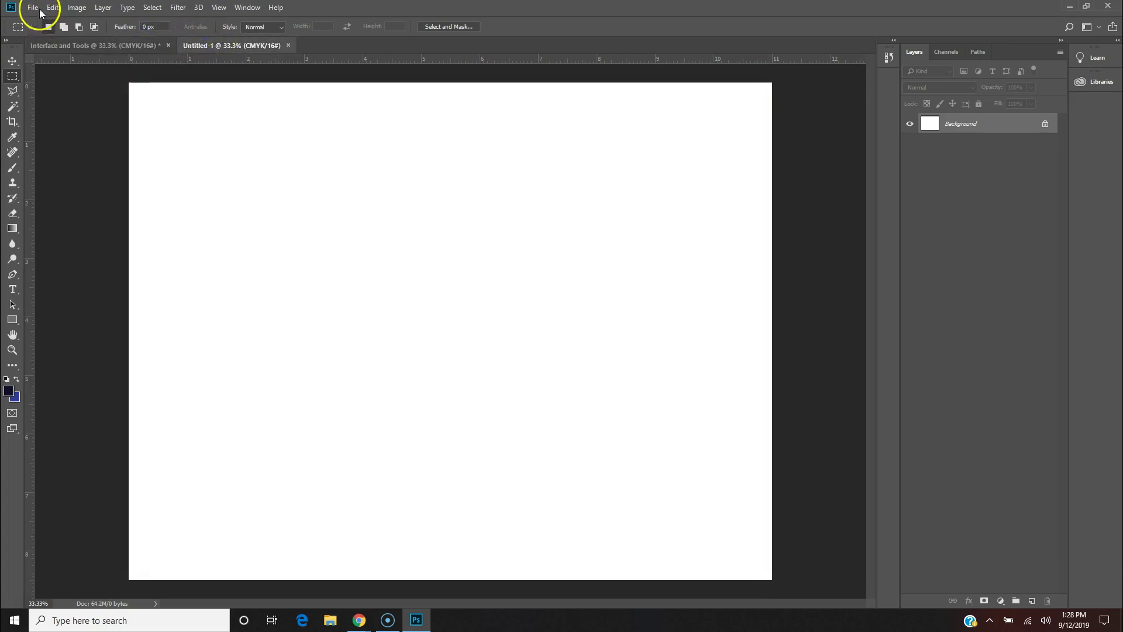
pyautogui.click(89, 45)
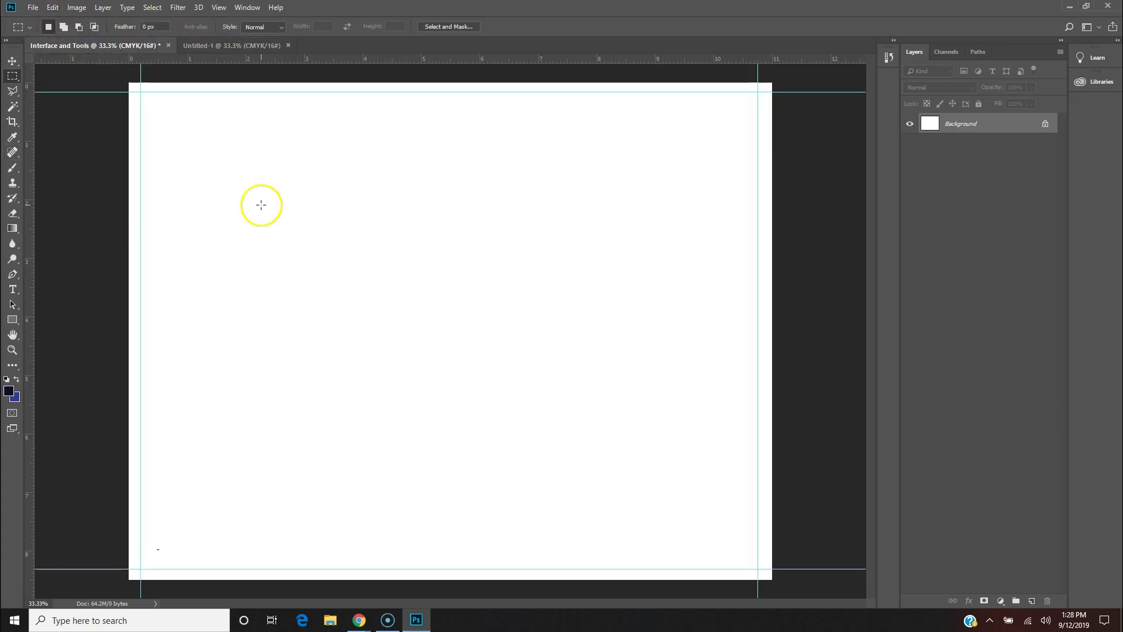
pyautogui.click(286, 45)
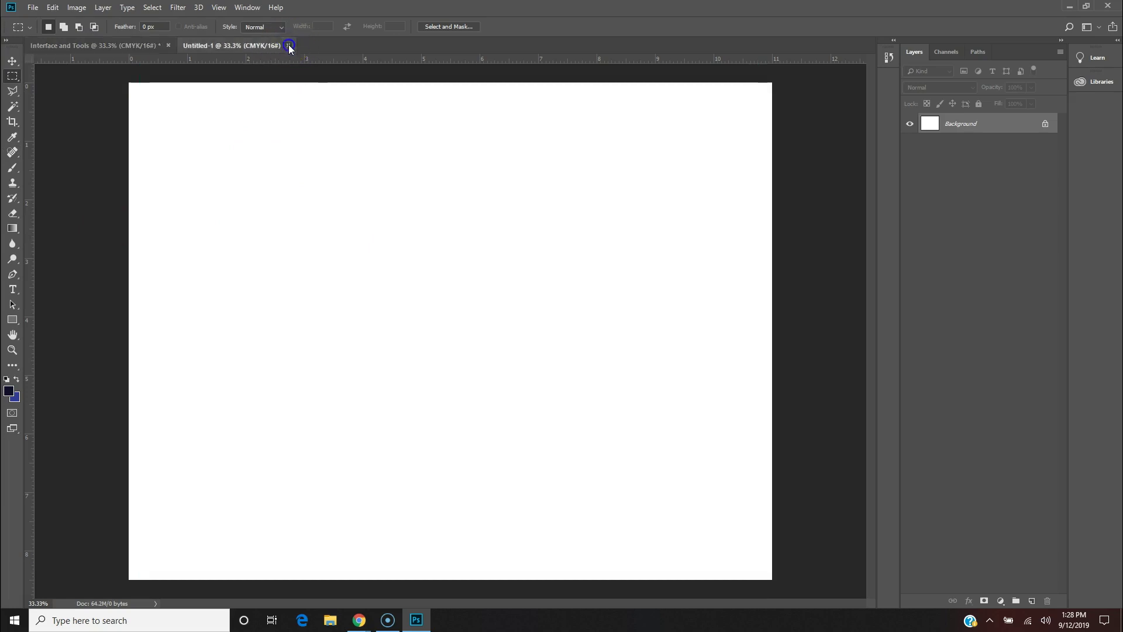
pyautogui.click(289, 44)
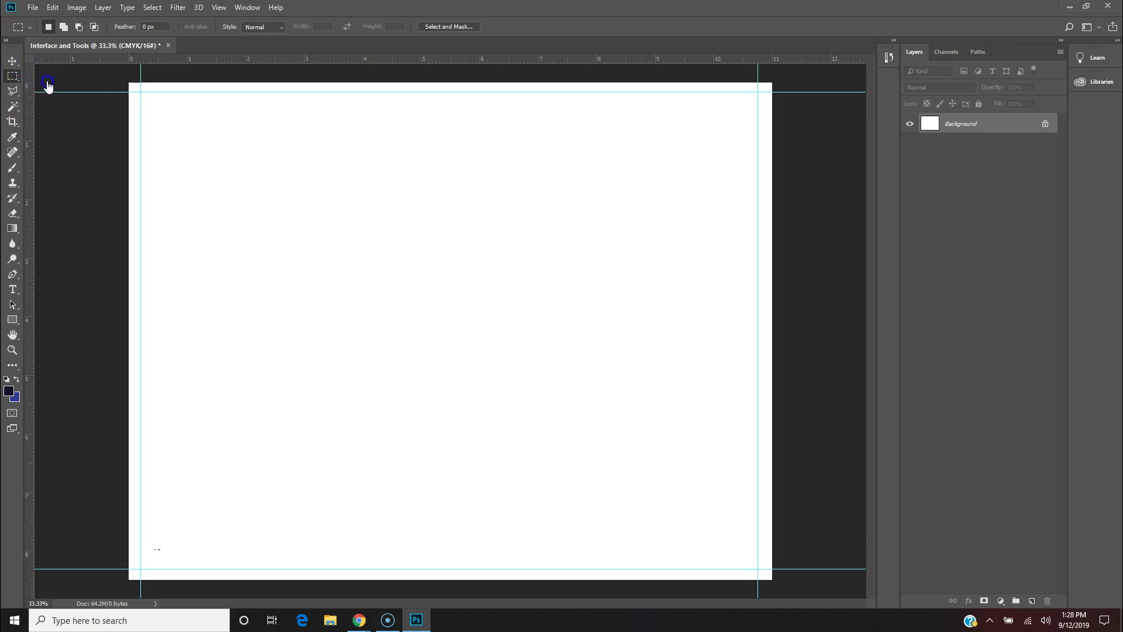
# - Undock the Tools panel and leave it floating beside the canvas with all its tools in view
pyautogui.moveTo(14, 44)
pyautogui.mouseDown()
pyautogui.moveTo(105, 65)
pyautogui.moveTo(401, 90)
pyautogui.moveTo(17, 93)
pyautogui.moveTo(9, 48)
pyautogui.mouseUp()
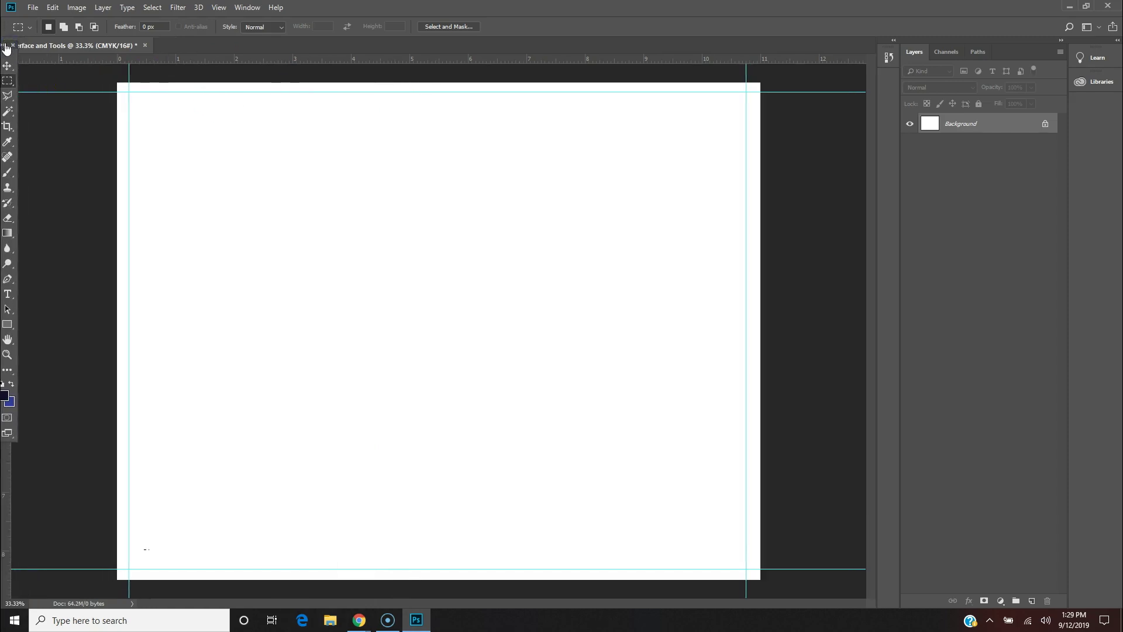
pyautogui.moveTo(17, 56); pyautogui.dragTo(17, 58)
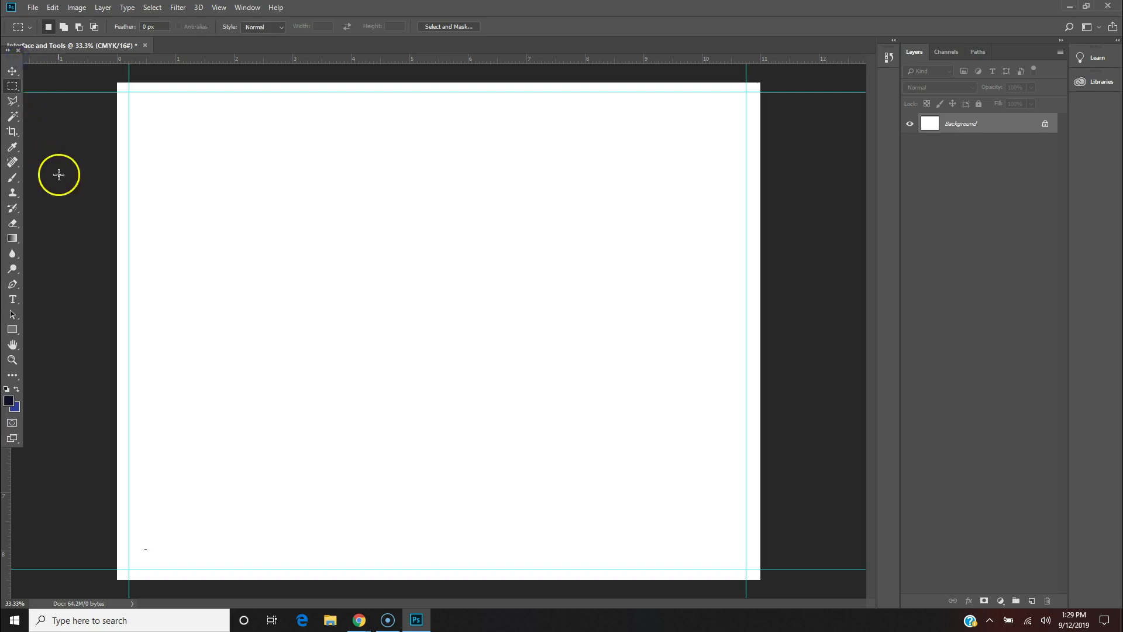
# - Activate the Move tool, and switch to the Type tool and the Eraser tool
pyautogui.click(13, 72)
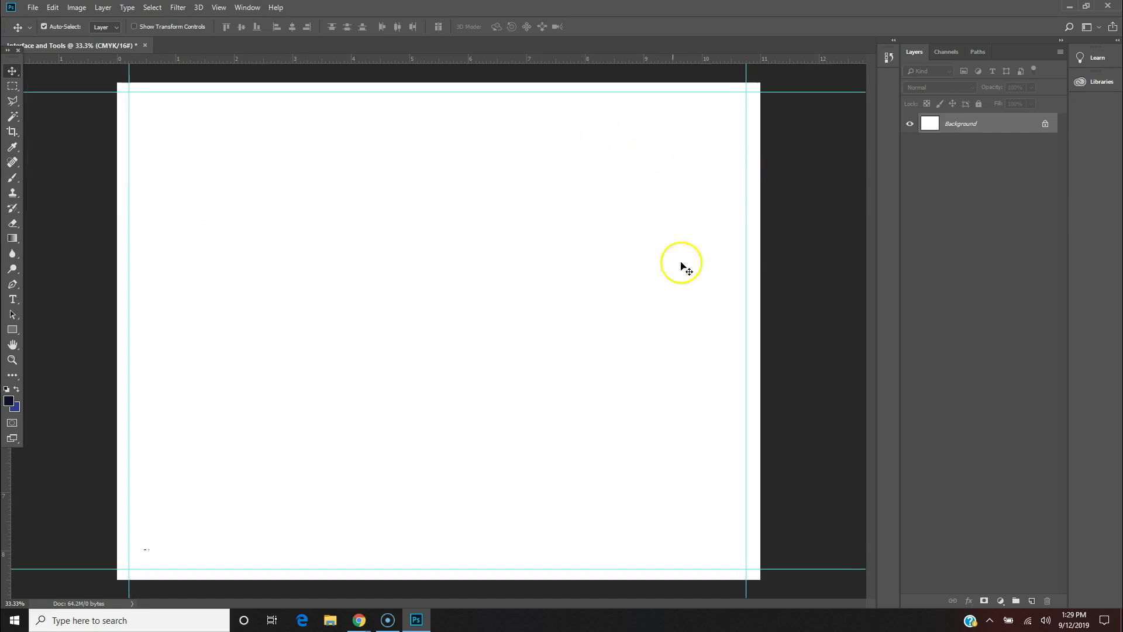
pyautogui.press('t')
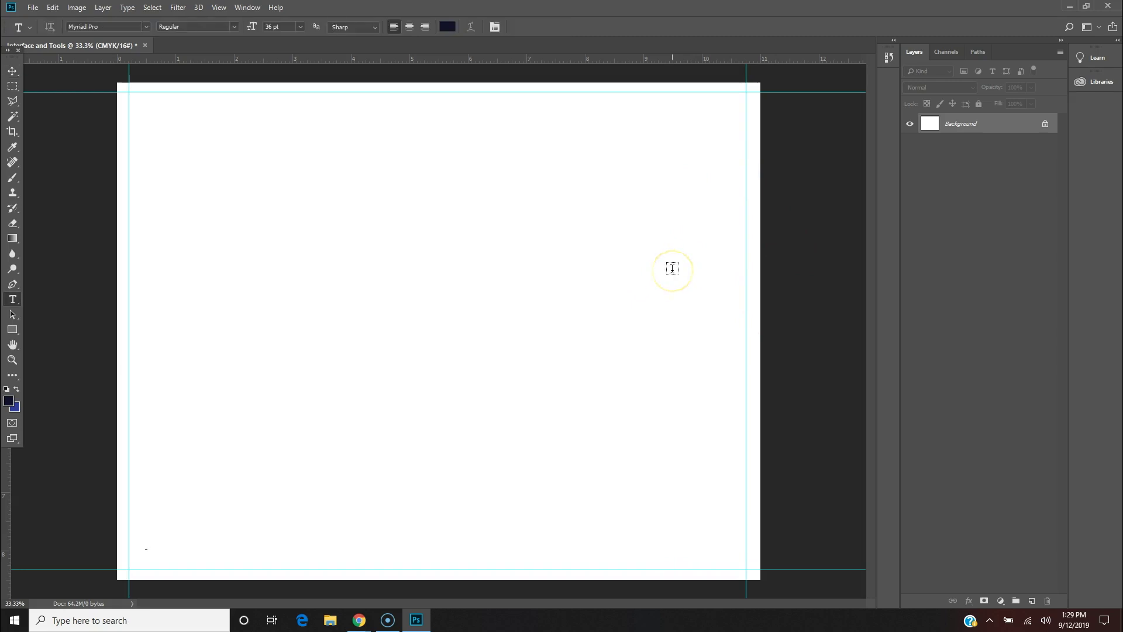
pyautogui.press('e')
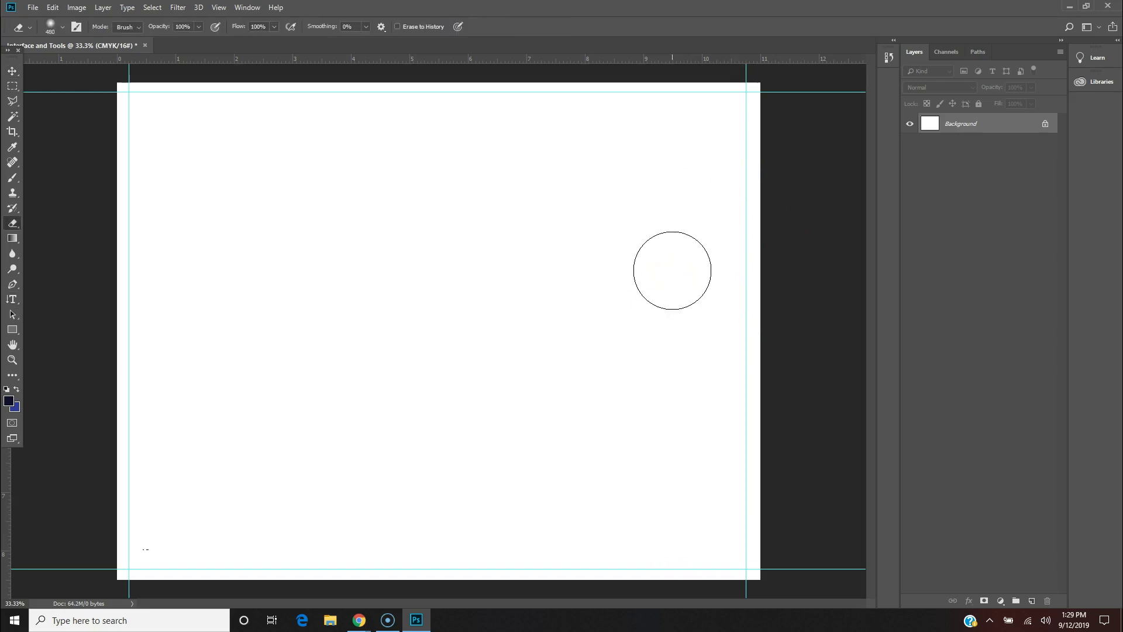
# - Add a vertical text box reading "text stuff" in the upper middle of the canvas and widen it to about 5 in
pyautogui.press('t')
pyautogui.moveTo(334, 165); pyautogui.dragTo(547, 289)
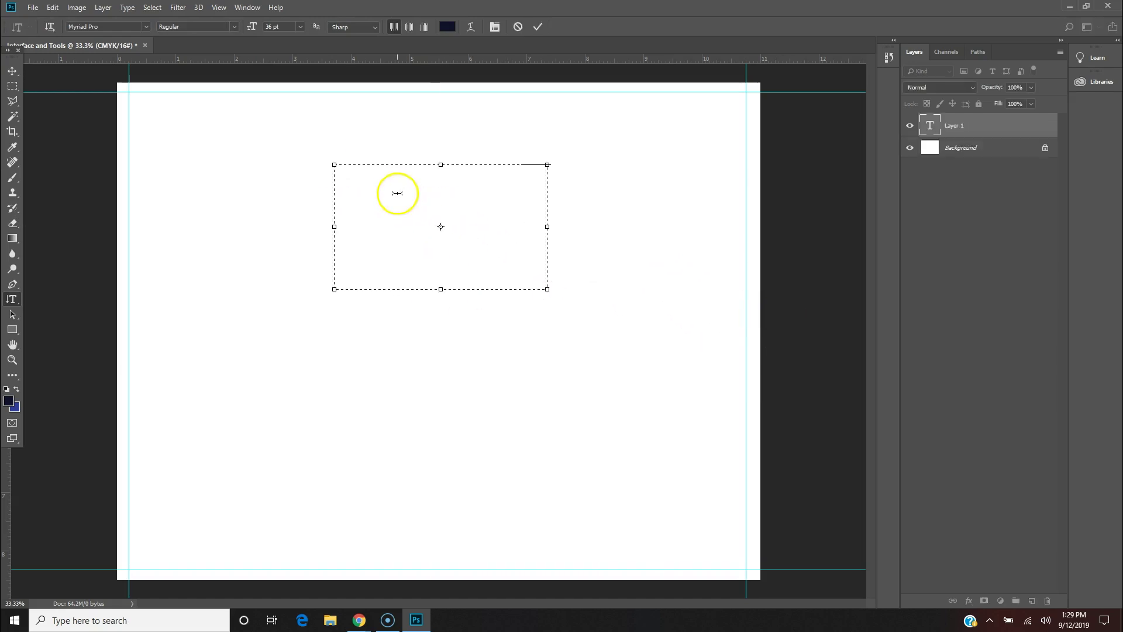
pyautogui.click(422, 237)
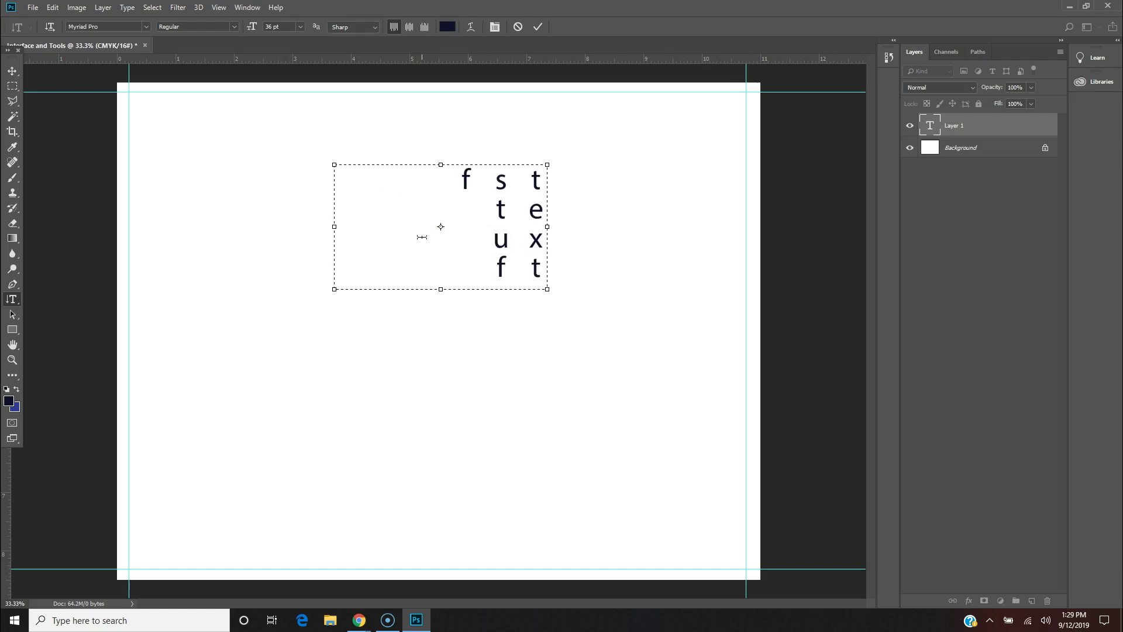
pyautogui.moveTo(547, 289); pyautogui.dragTo(630, 298)
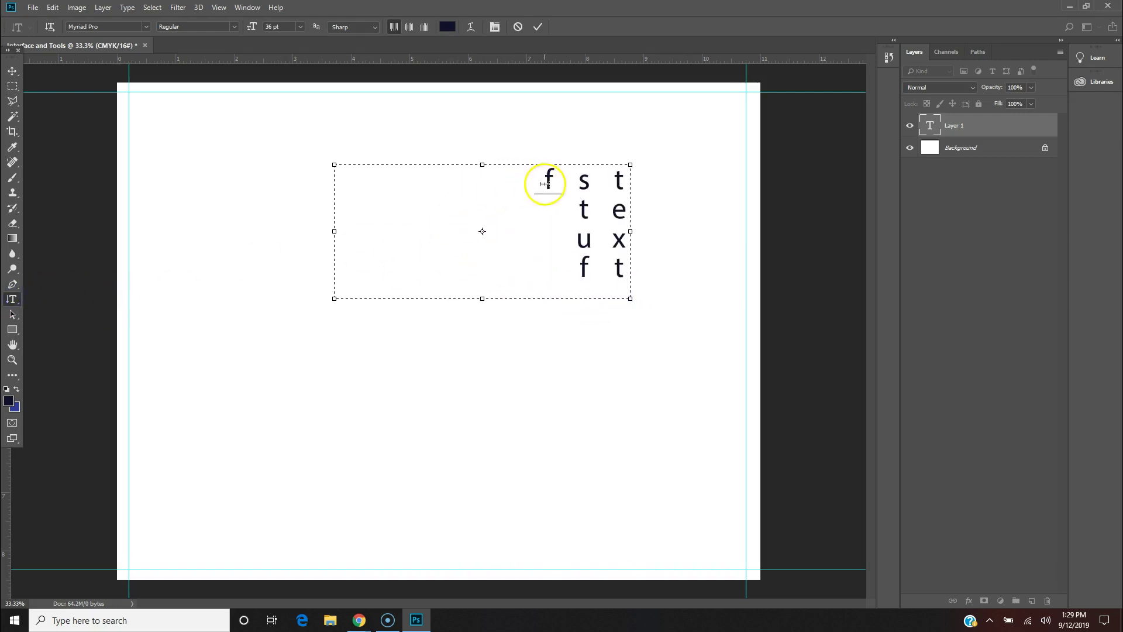
# - Change the vertical "text stuff" to horizontal orientation, shrink its text box to fit the words, and commit the text
pyautogui.moveTo(547, 177); pyautogui.dragTo(609, 242)
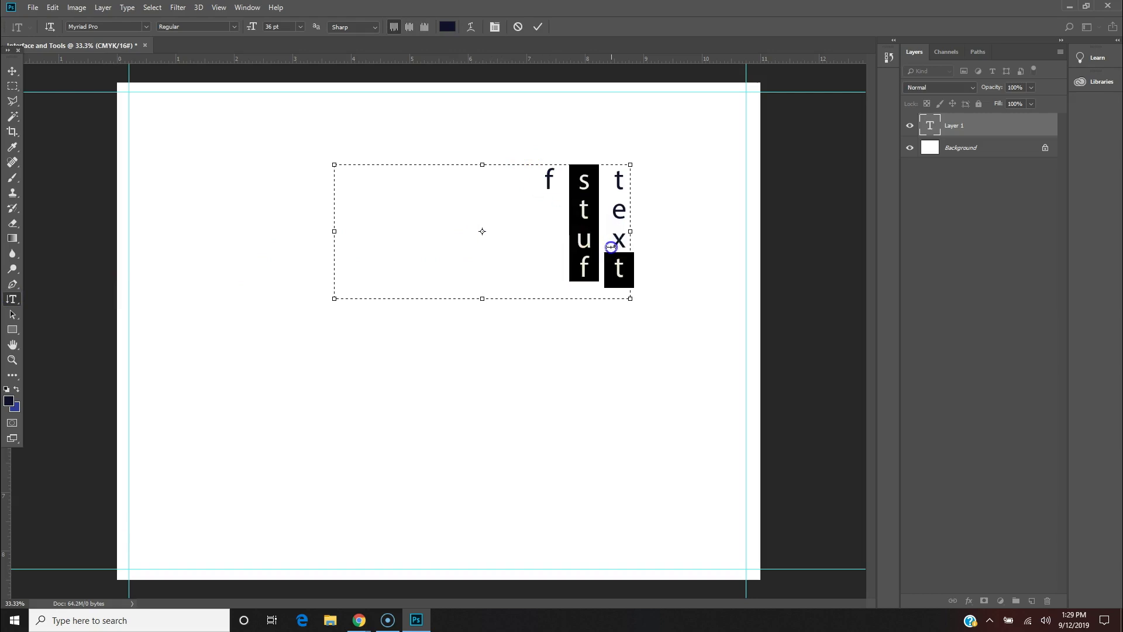
pyautogui.click(544, 170)
pyautogui.moveTo(612, 283); pyautogui.dragTo(517, 195)
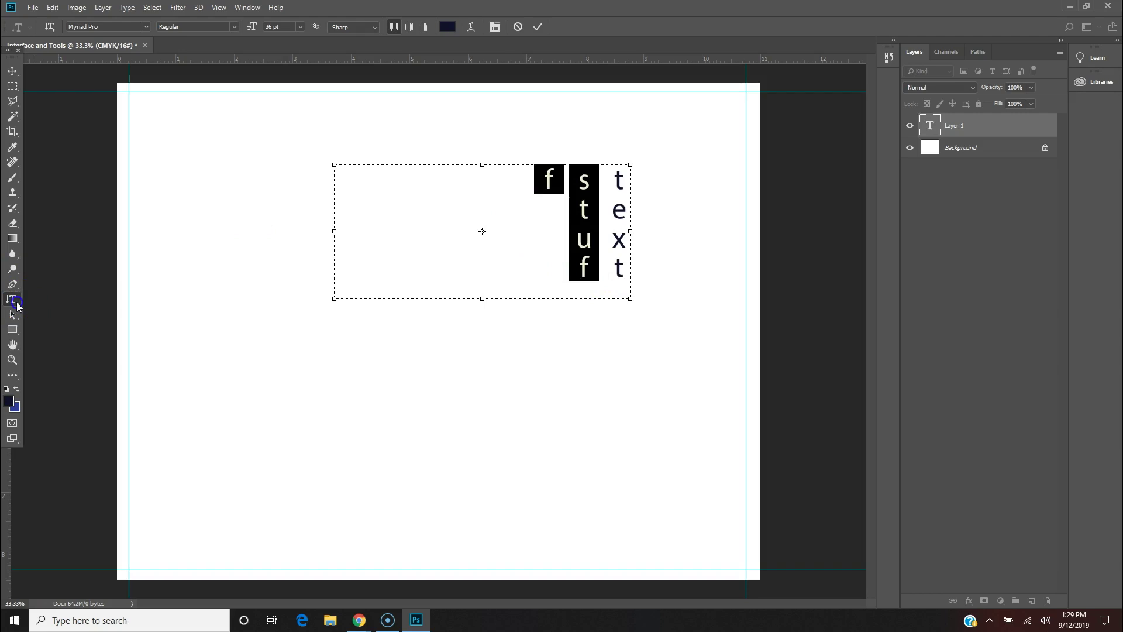
pyautogui.click(13, 299)
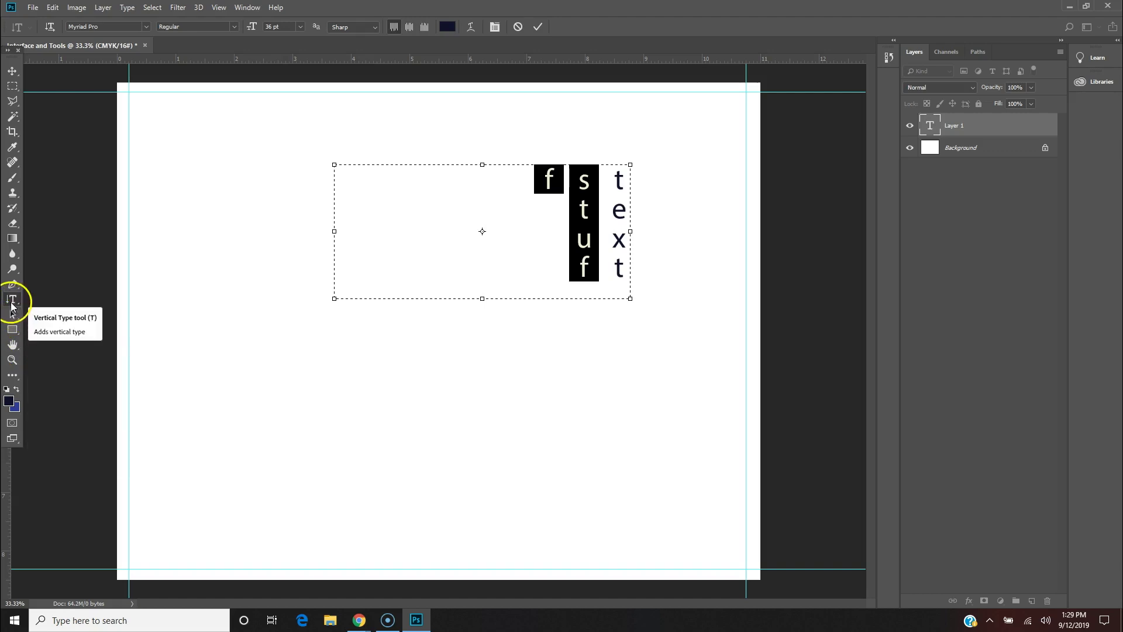
pyautogui.click(13, 300)
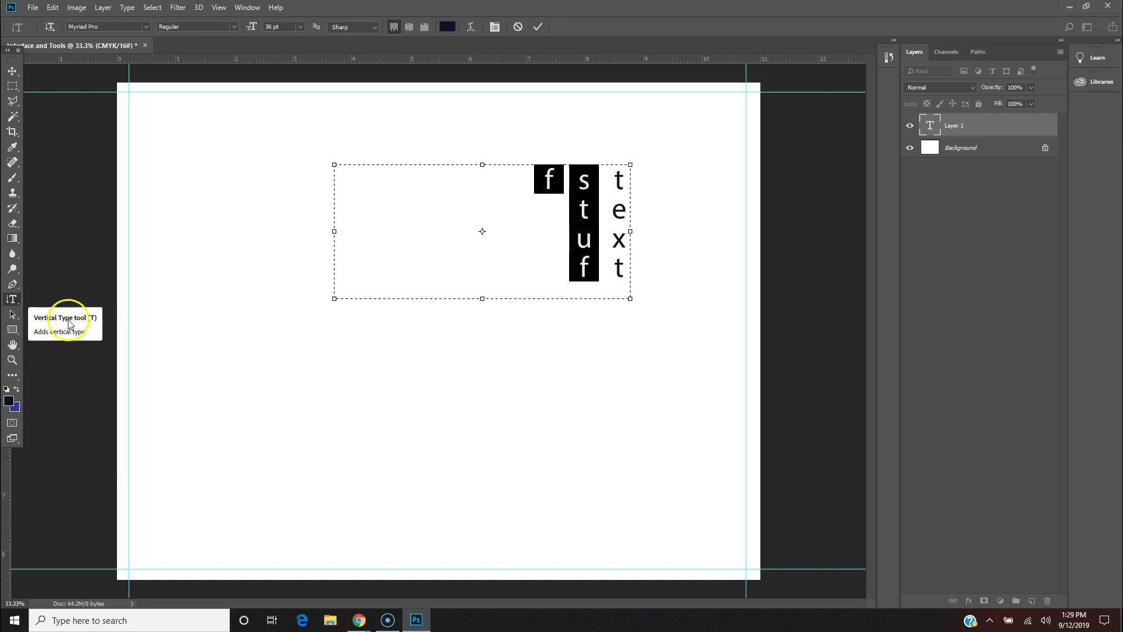
pyautogui.click(531, 239)
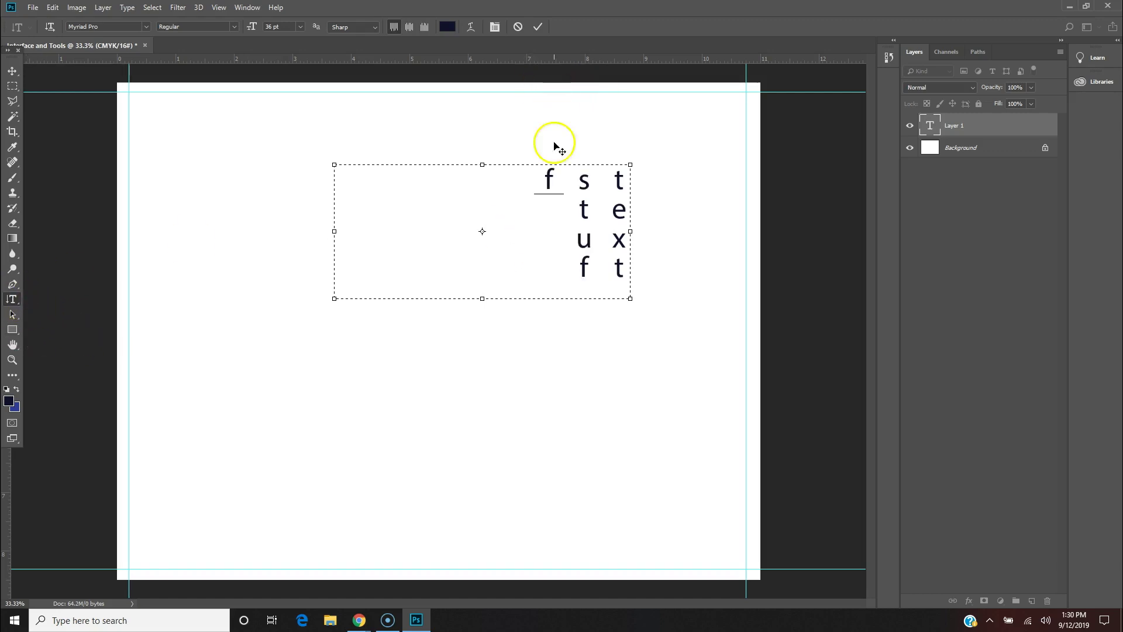
pyautogui.click(48, 27)
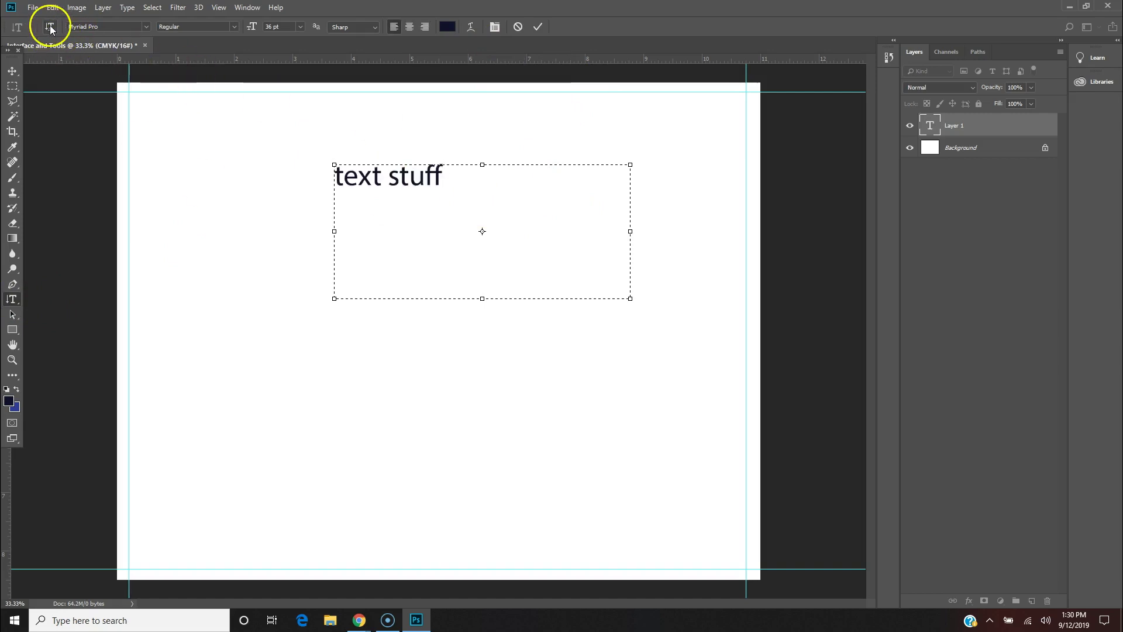
pyautogui.moveTo(630, 297); pyautogui.dragTo(449, 192)
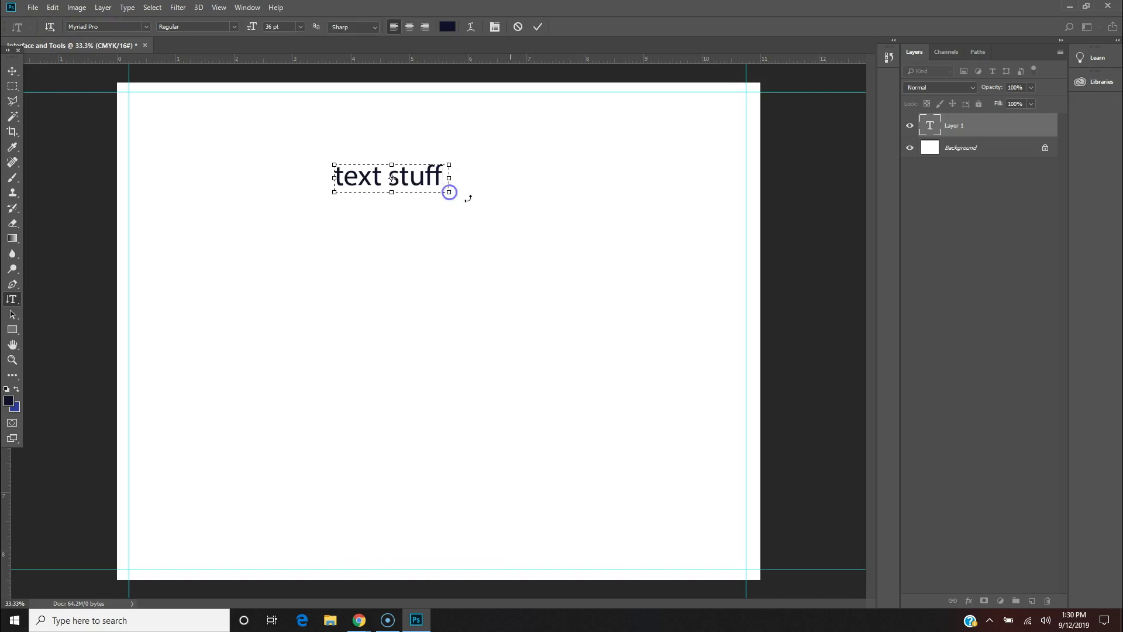
pyautogui.click(992, 123)
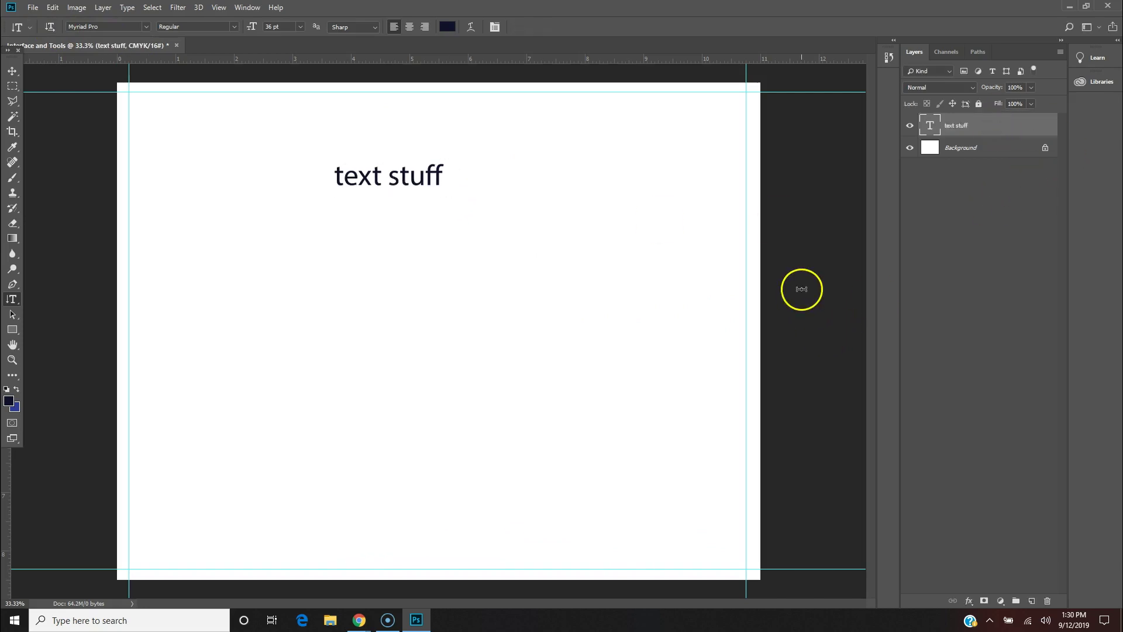
# - Move the "text stuff" text to the upper-left part of the canvas, starting about 2 in from the left edge
pyautogui.press('m')
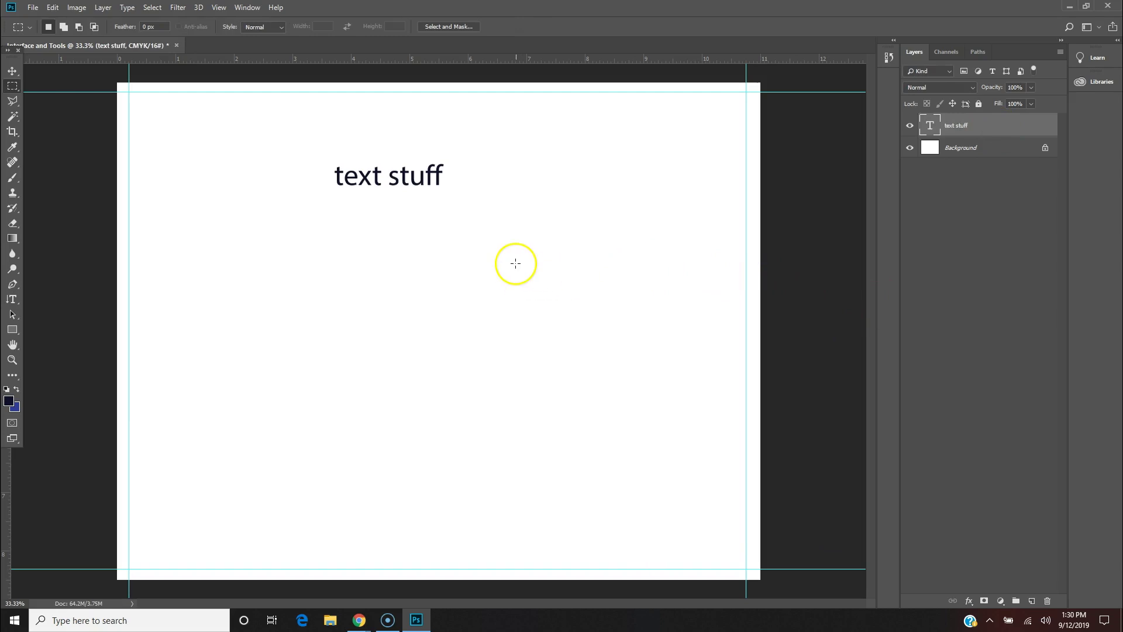
pyautogui.press('v')
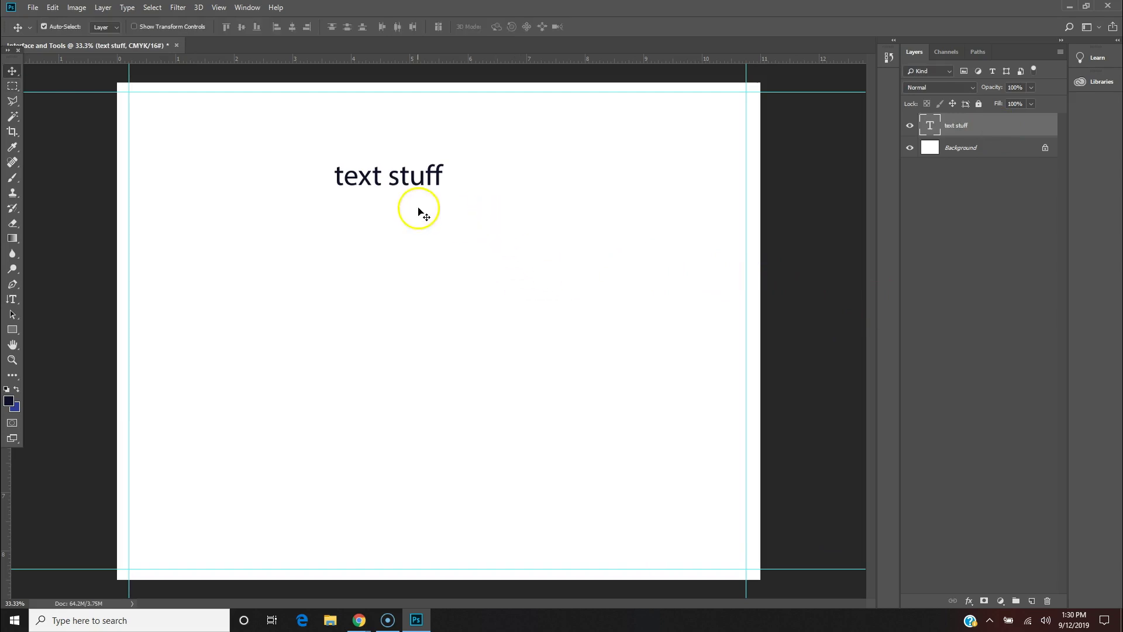
pyautogui.moveTo(405, 177); pyautogui.dragTo(221, 126)
pyautogui.click(306, 153)
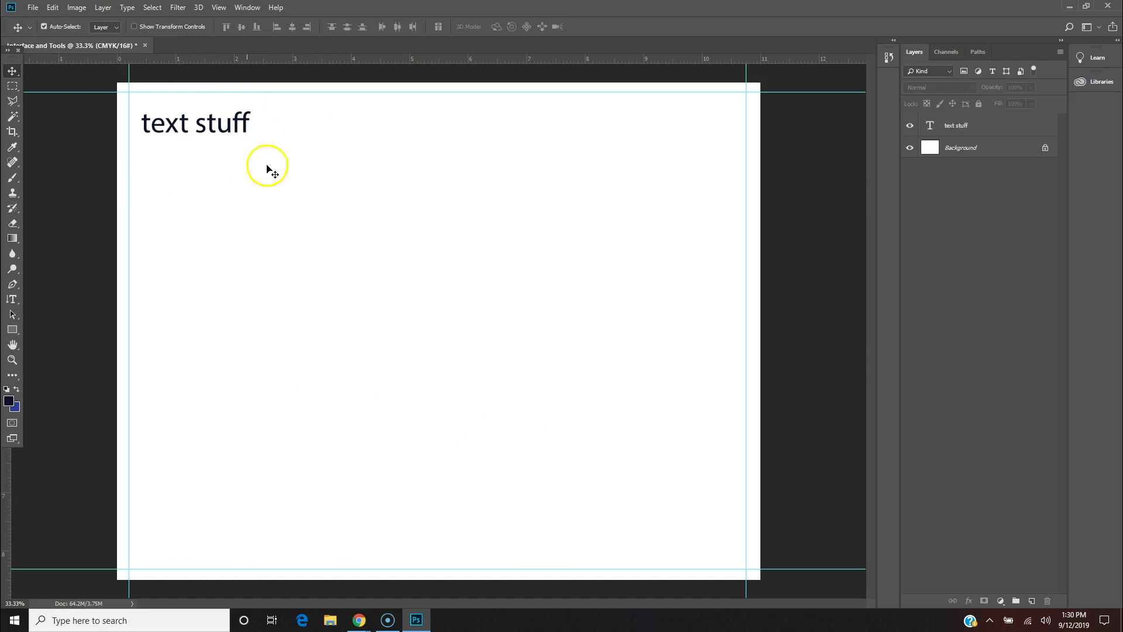
pyautogui.moveTo(204, 126); pyautogui.dragTo(300, 166)
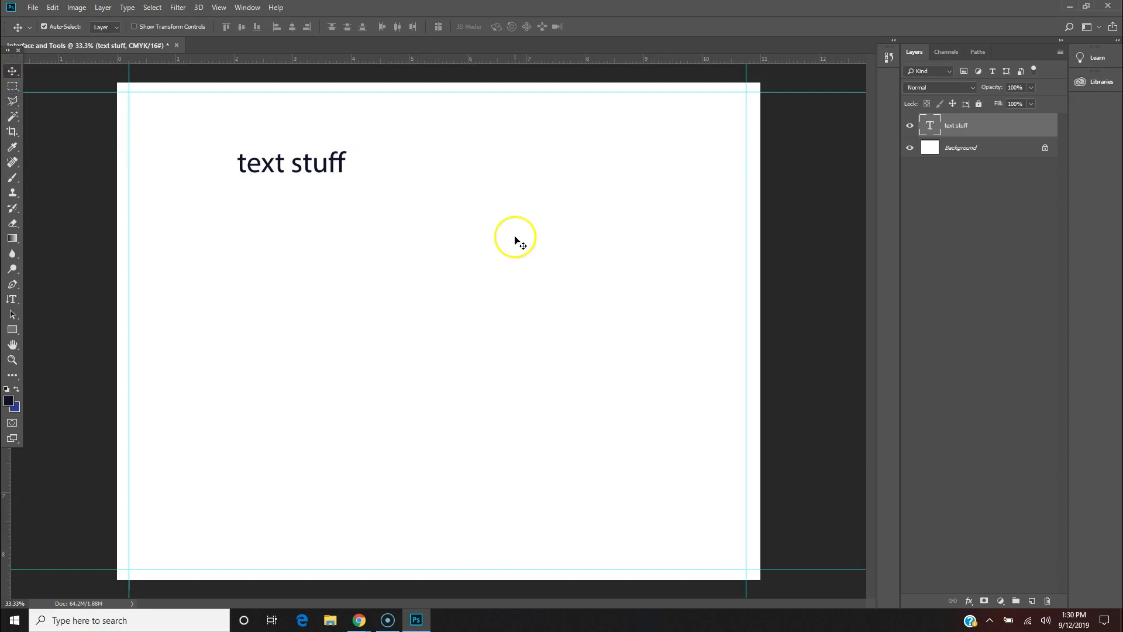
# - Draw a rectangular selection about 3.3 by 1.6 in around the text and shift it slightly right and down
pyautogui.press('m')
pyautogui.moveTo(183, 115); pyautogui.dragTo(376, 209)
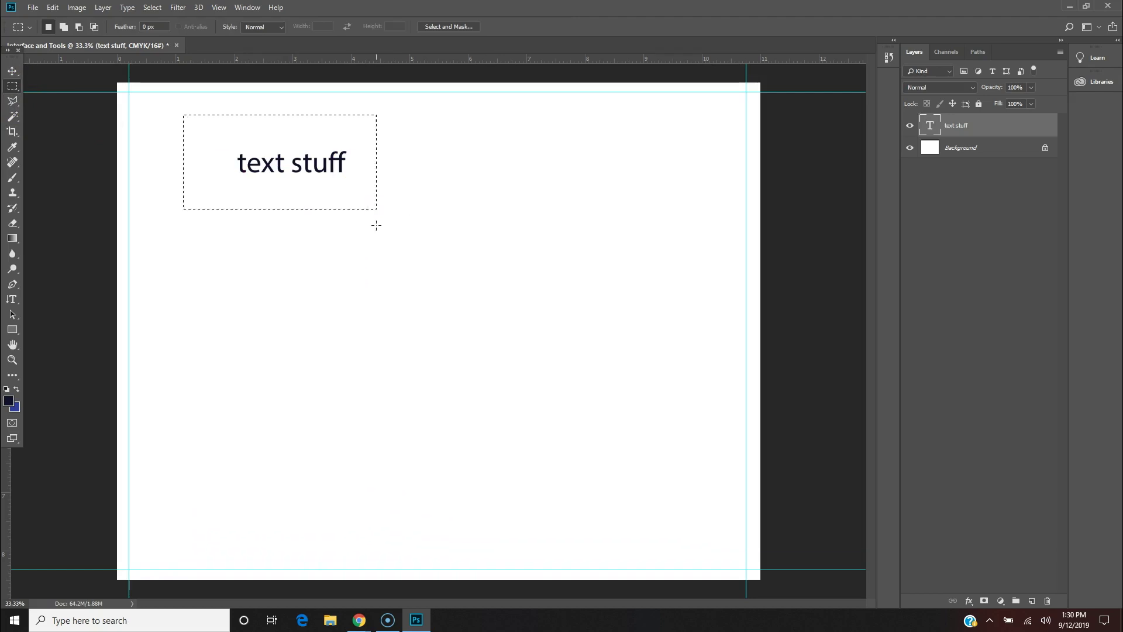
pyautogui.moveTo(312, 167)
pyautogui.mouseDown()
pyautogui.moveTo(296, 170)
pyautogui.moveTo(344, 165)
pyautogui.moveTo(330, 170)
pyautogui.moveTo(423, 271)
pyautogui.moveTo(571, 302)
pyautogui.moveTo(476, 299)
pyautogui.moveTo(330, 164)
pyautogui.moveTo(320, 169)
pyautogui.mouseUp()
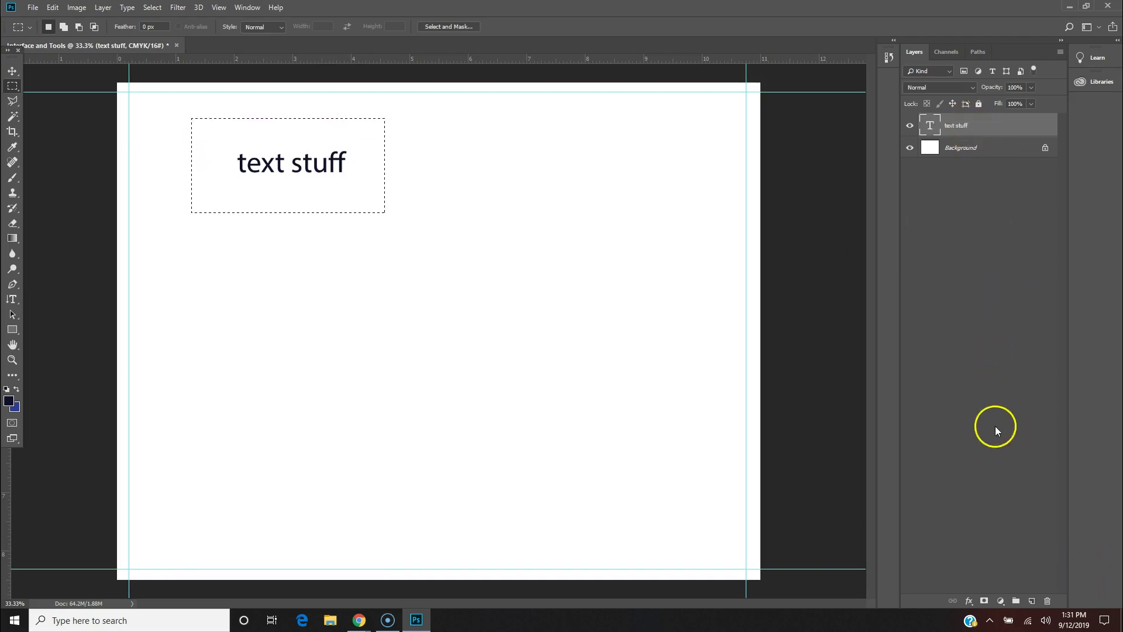
# - Add a new layer above the text and paint the whole rectangular selection blue with the Brush tool, using the swapped foreground colour
pyautogui.click(1032, 602)
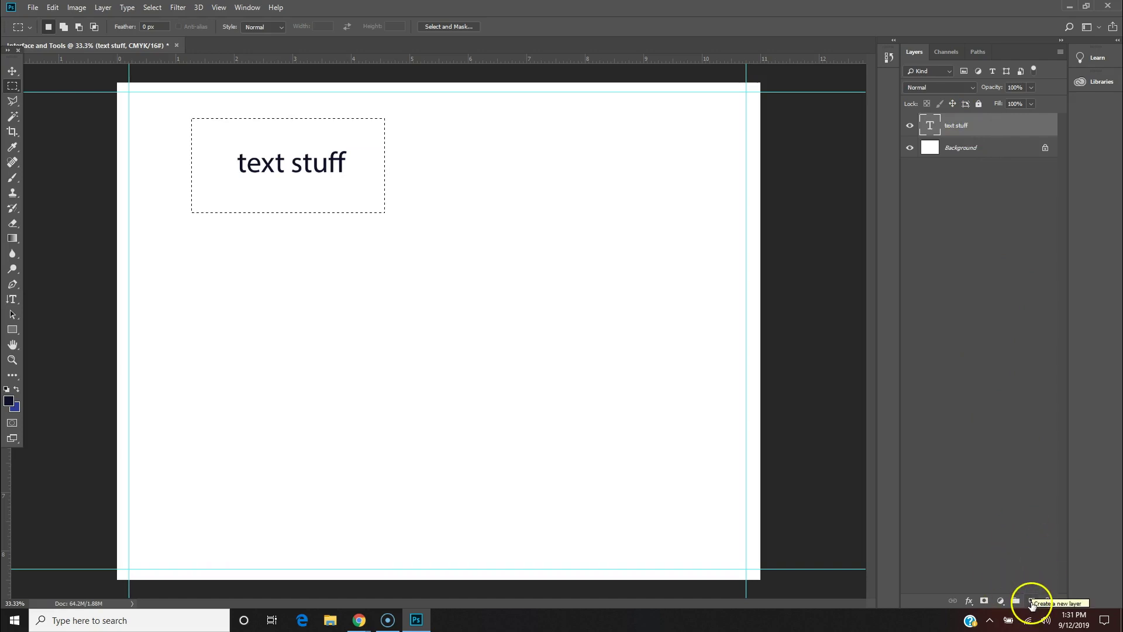
pyautogui.click(1033, 603)
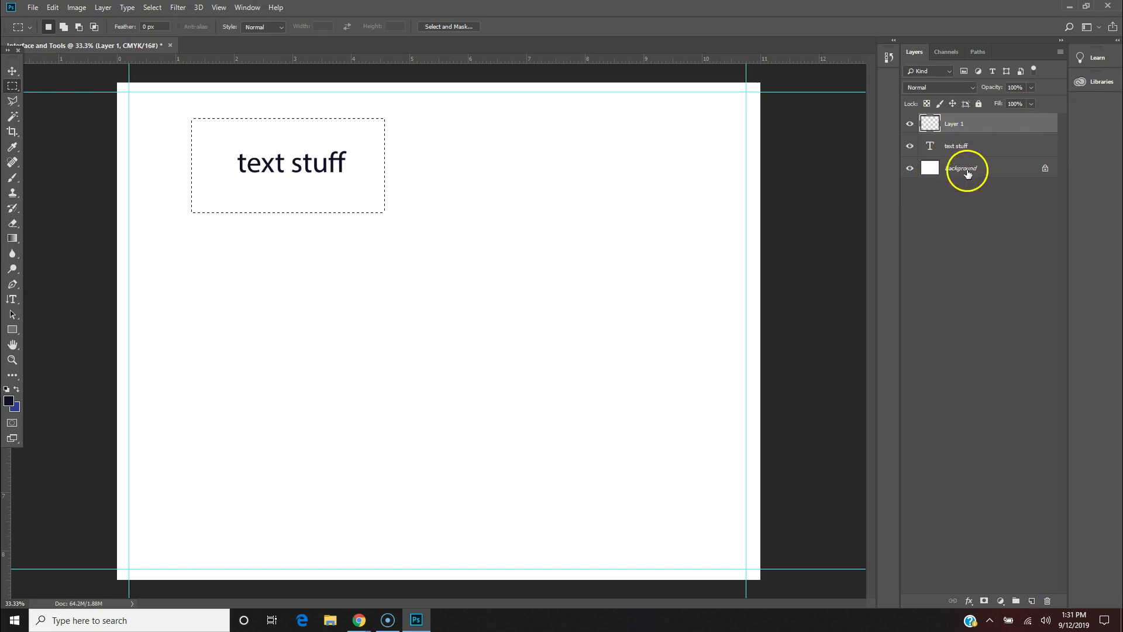
pyautogui.moveTo(965, 150); pyautogui.dragTo(950, 124)
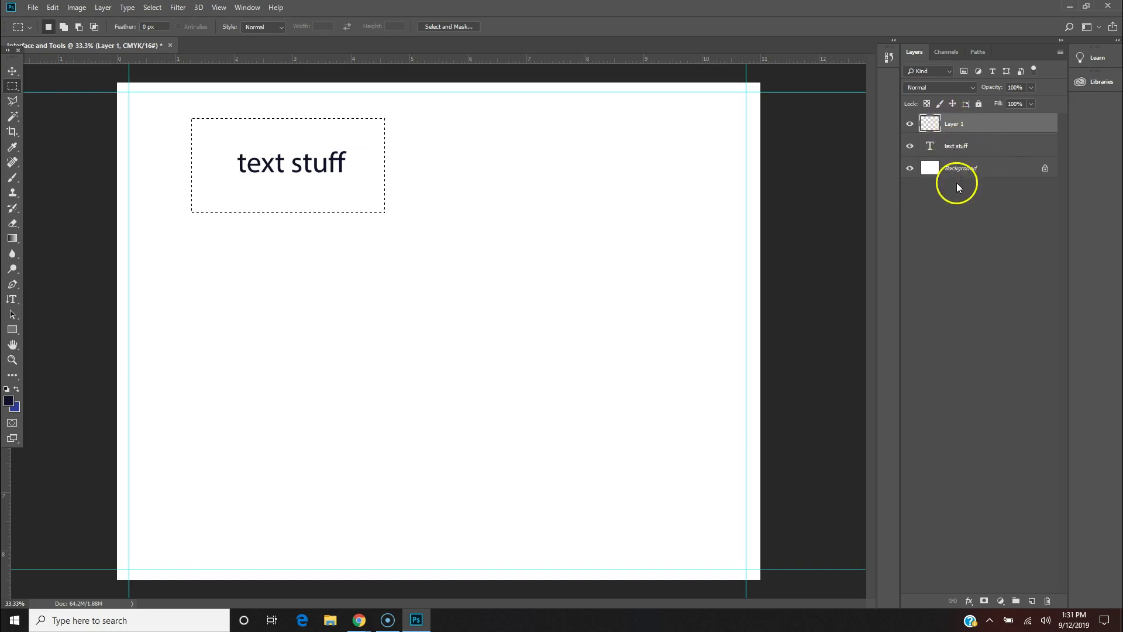
pyautogui.press('b')
pyautogui.moveTo(326, 226)
pyautogui.mouseDown()
pyautogui.moveTo(360, 187)
pyautogui.moveTo(356, 238)
pyautogui.mouseUp()
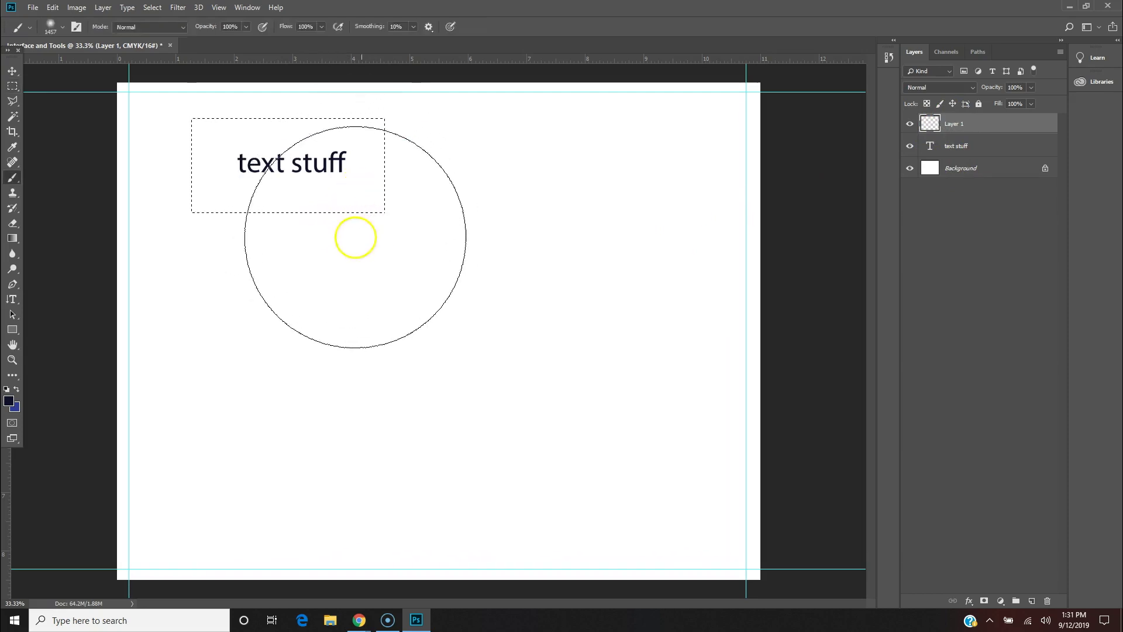
pyautogui.click(16, 389)
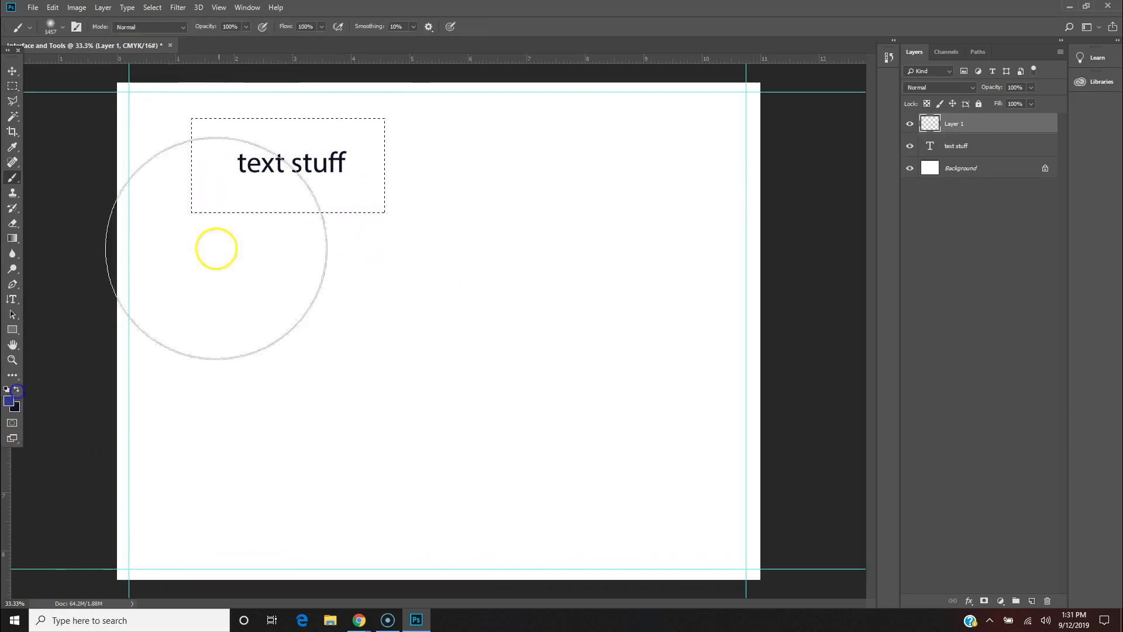
pyautogui.moveTo(209, 170); pyautogui.dragTo(245, 173)
pyautogui.moveTo(378, 173)
pyautogui.mouseDown()
pyautogui.moveTo(246, 165)
pyautogui.moveTo(338, 168)
pyautogui.mouseUp()
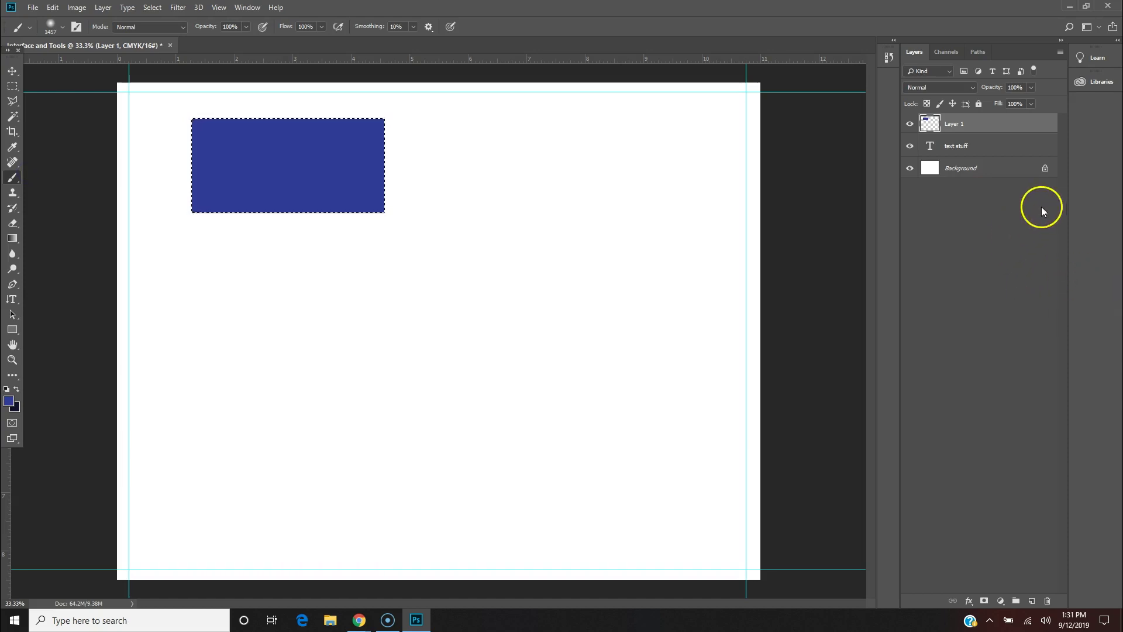
# - Rename the painted layer "Blue Box" and move it below the text stuff layer
pyautogui.doubleClick(955, 124)
pyautogui.write('Blue Box')
pyautogui.click(1002, 126)
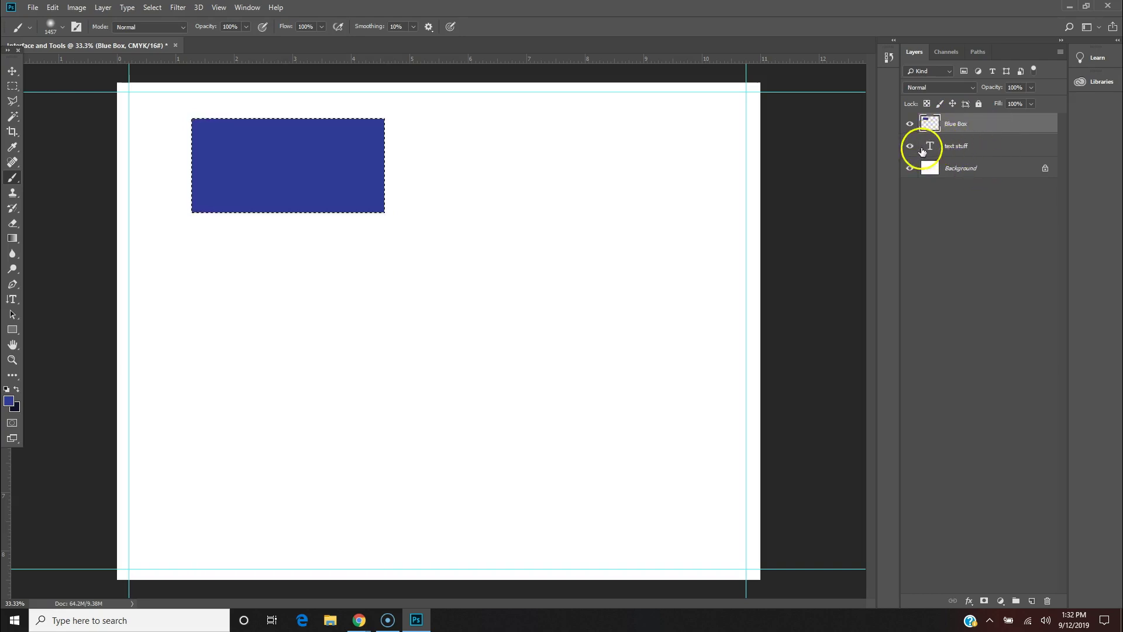
pyautogui.click(996, 127)
pyautogui.moveTo(997, 127); pyautogui.dragTo(989, 150)
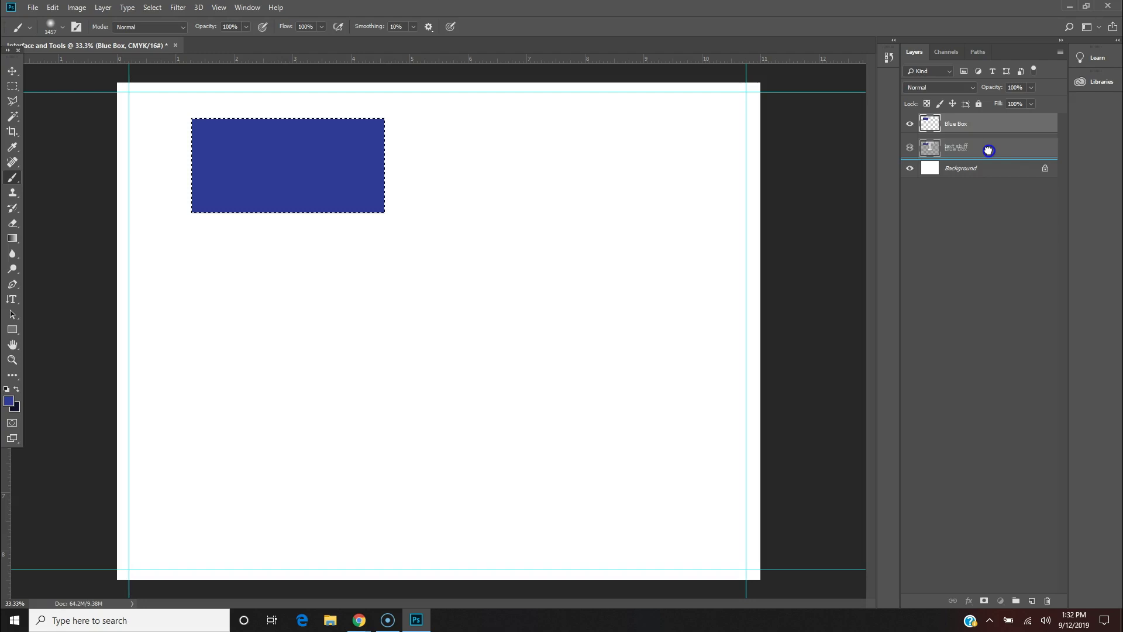
pyautogui.moveTo(988, 151); pyautogui.dragTo(989, 152)
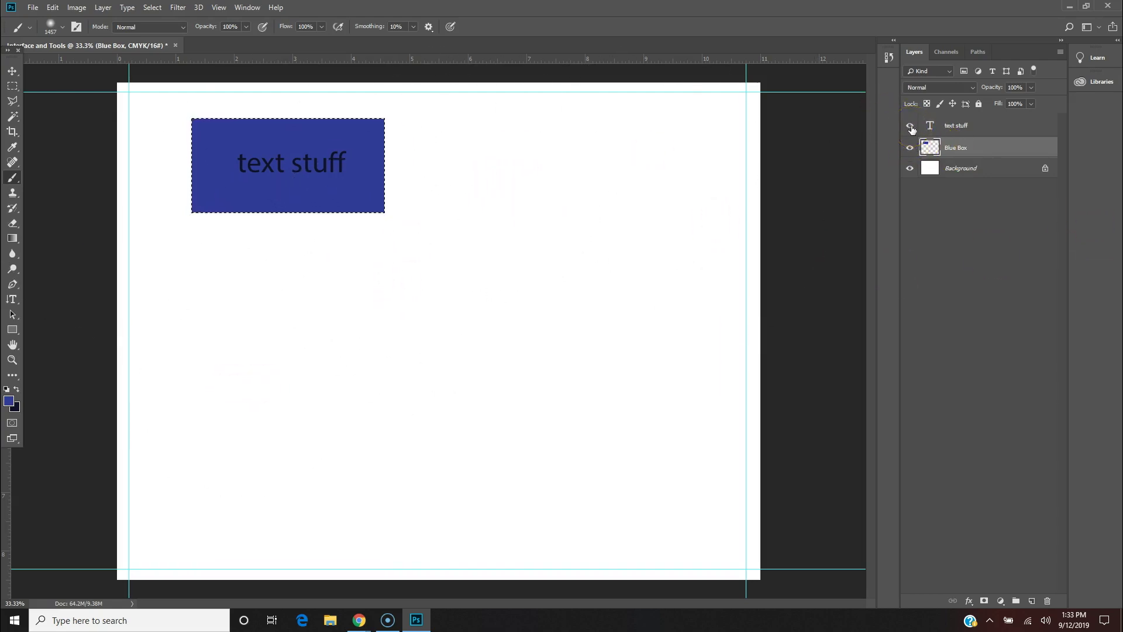
# - Hide and reshow the text stuff layer and the Blue Box layer in turn, and deselect all layers
pyautogui.click(910, 126)
pyautogui.click(910, 127)
pyautogui.click(910, 148)
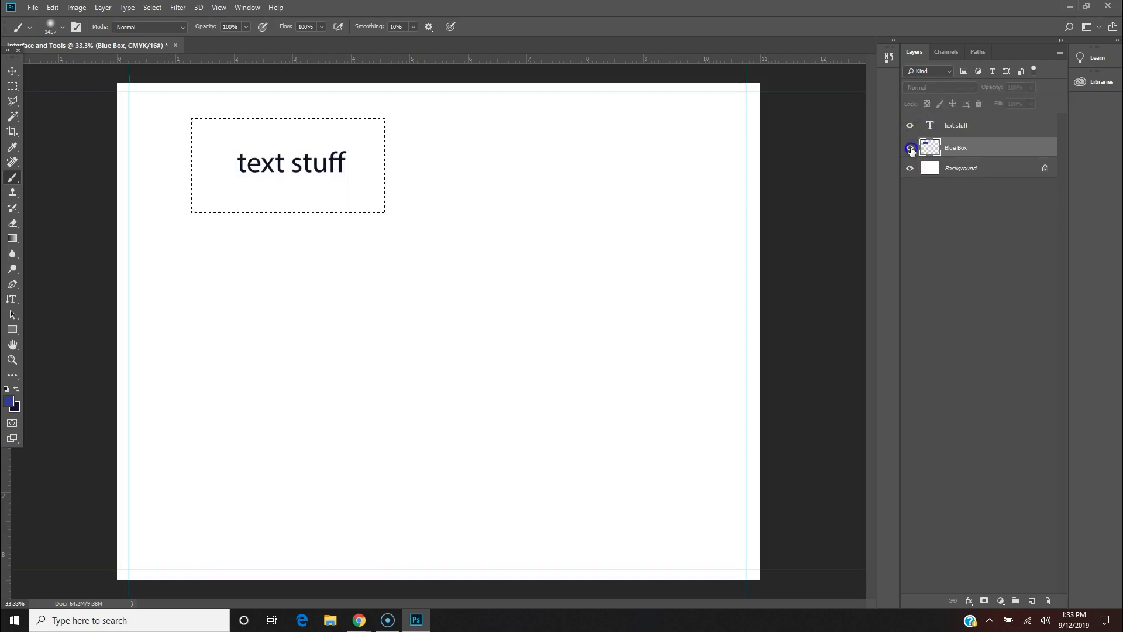
pyautogui.click(910, 149)
pyautogui.click(976, 249)
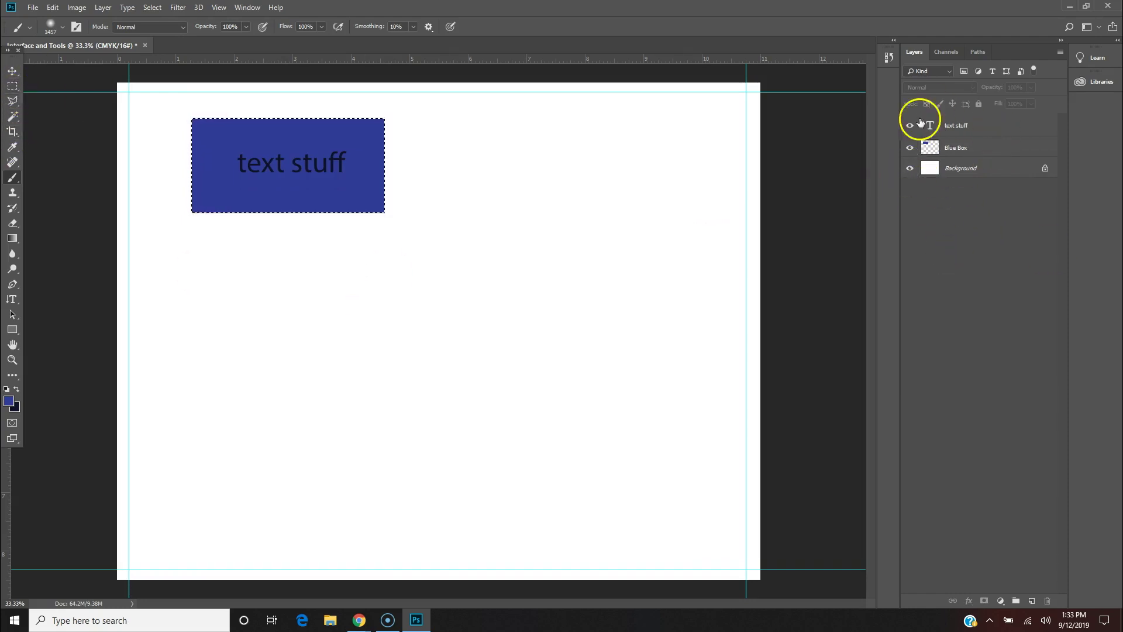
# - Look at the tool variants grouped under the Marquee and Move tools
pyautogui.click(12, 88)
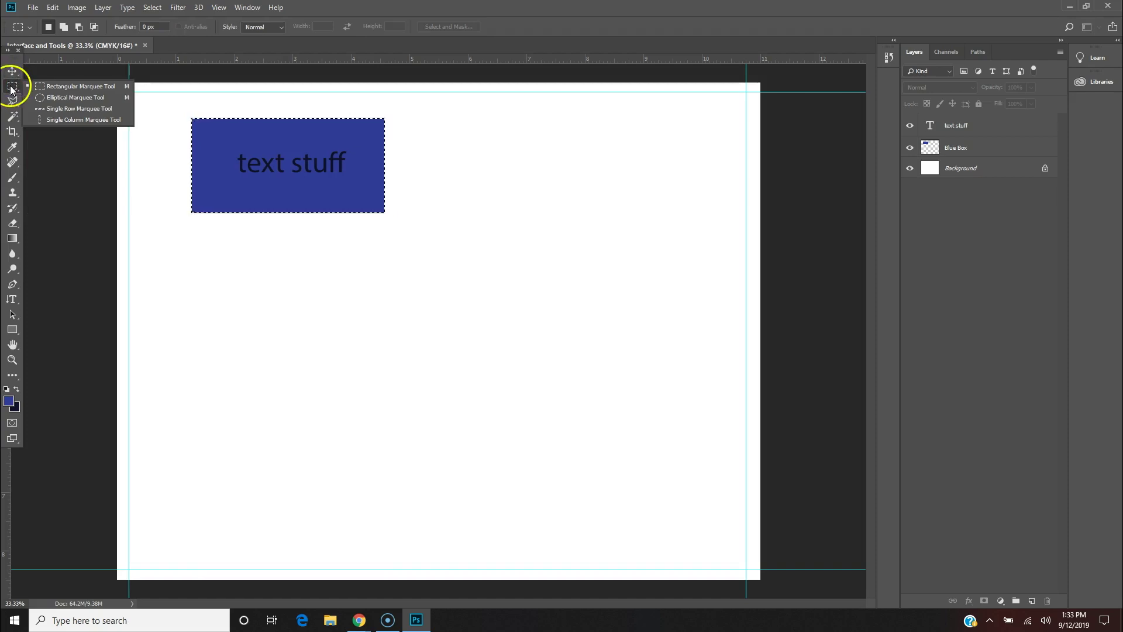
pyautogui.click(13, 71)
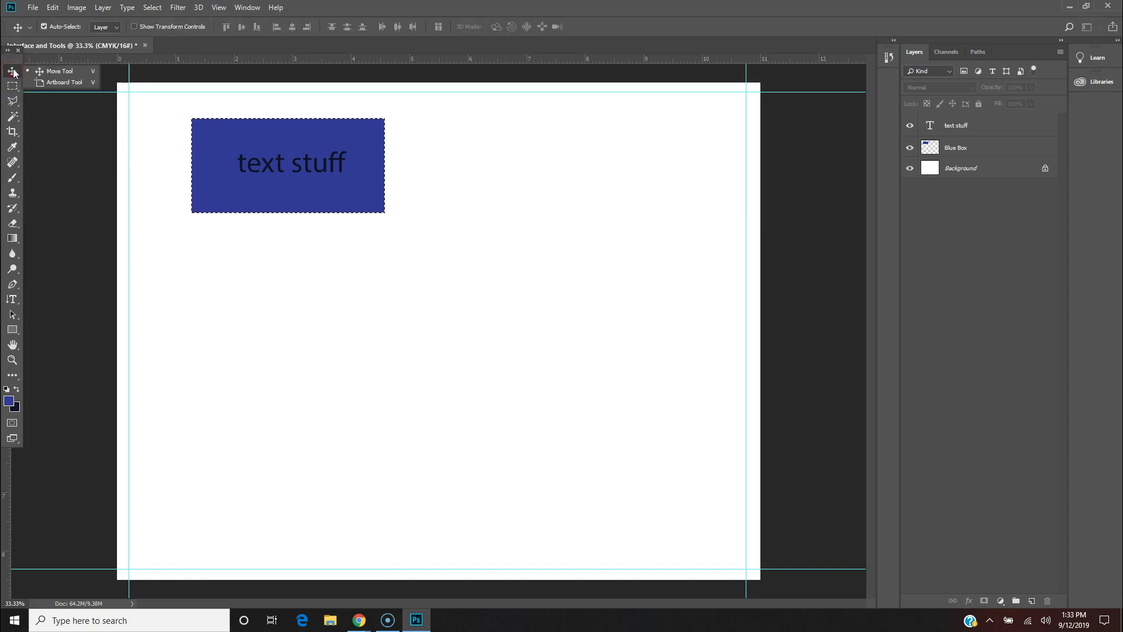
pyautogui.click(74, 73)
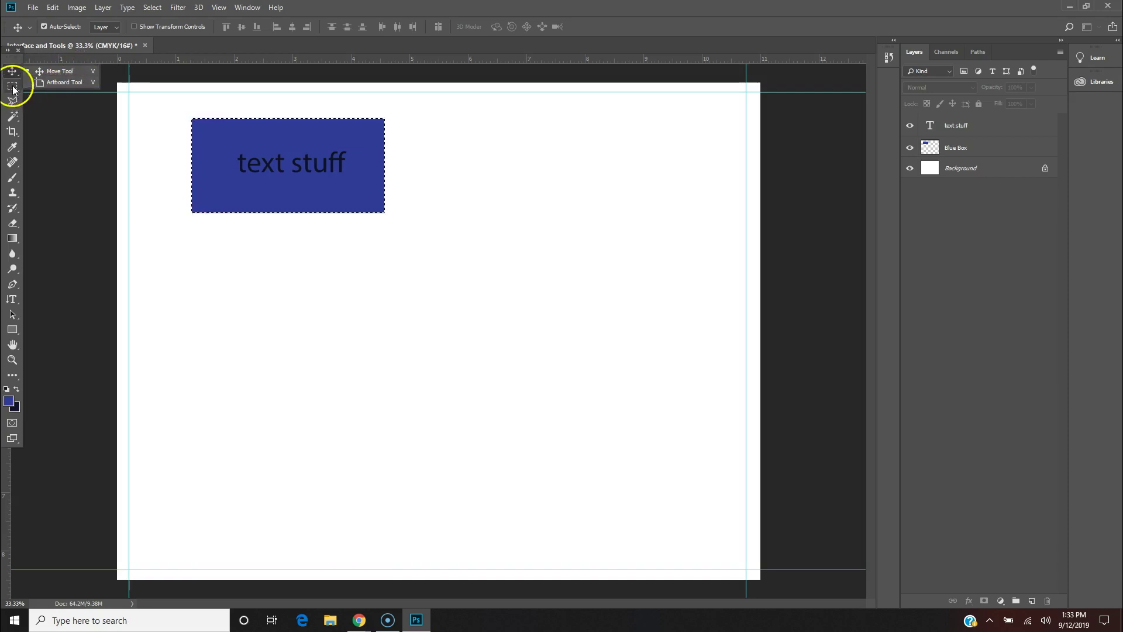
# - Draw an elliptical selection about 2 in wide and 1.8 in tall near the middle of the canvas
pyautogui.click(12, 87)
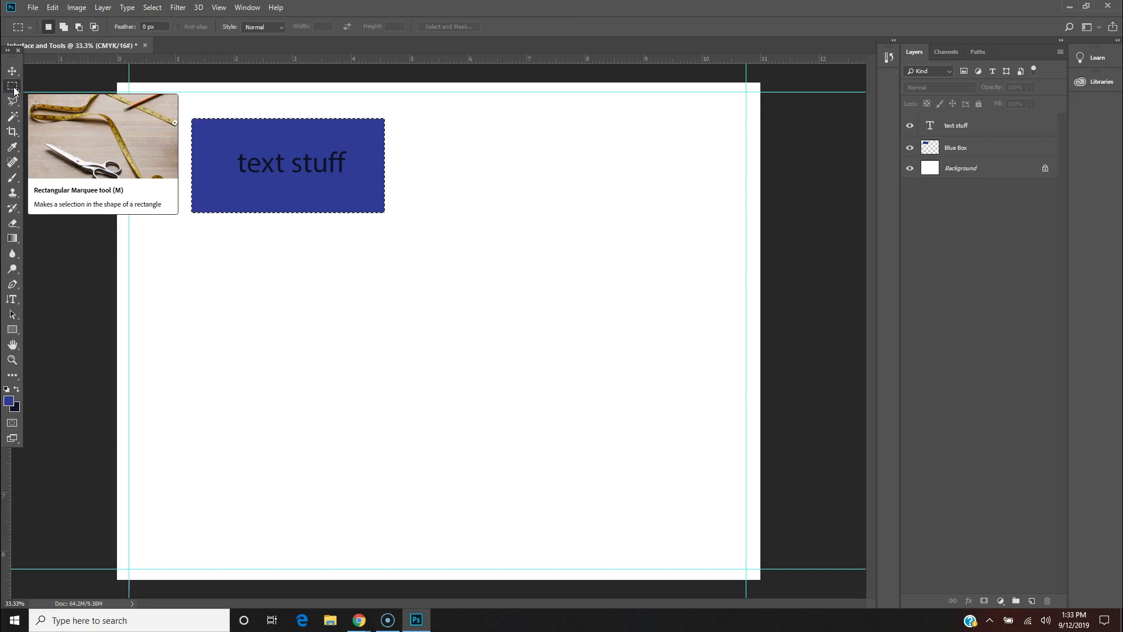
pyautogui.rightClick(13, 88)
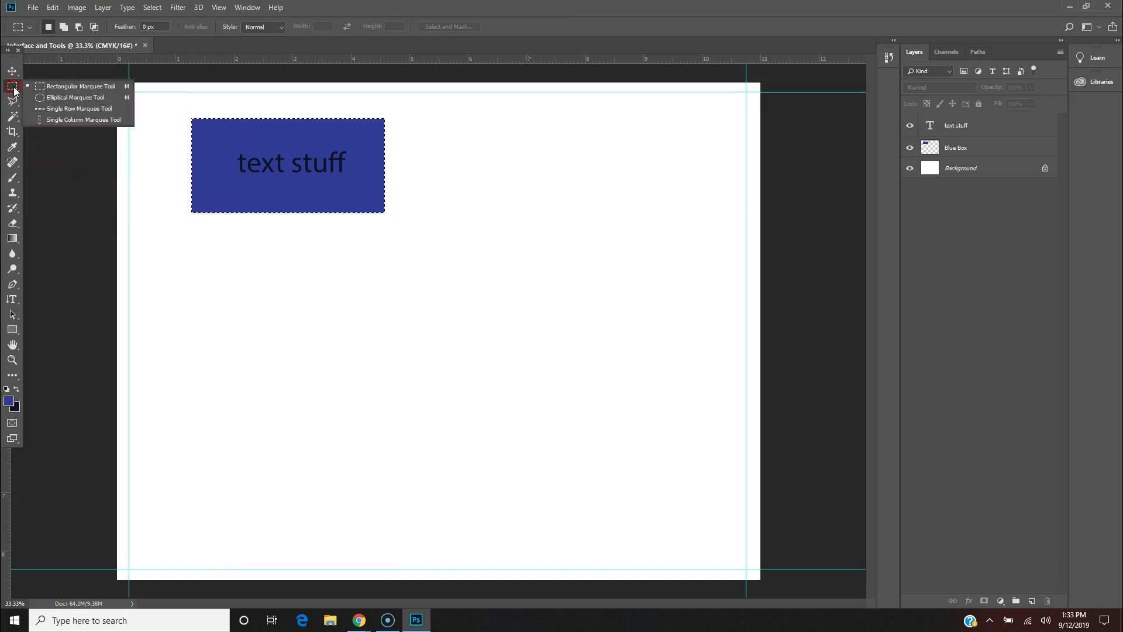
pyautogui.click(89, 97)
pyautogui.moveTo(411, 267); pyautogui.dragTo(522, 354)
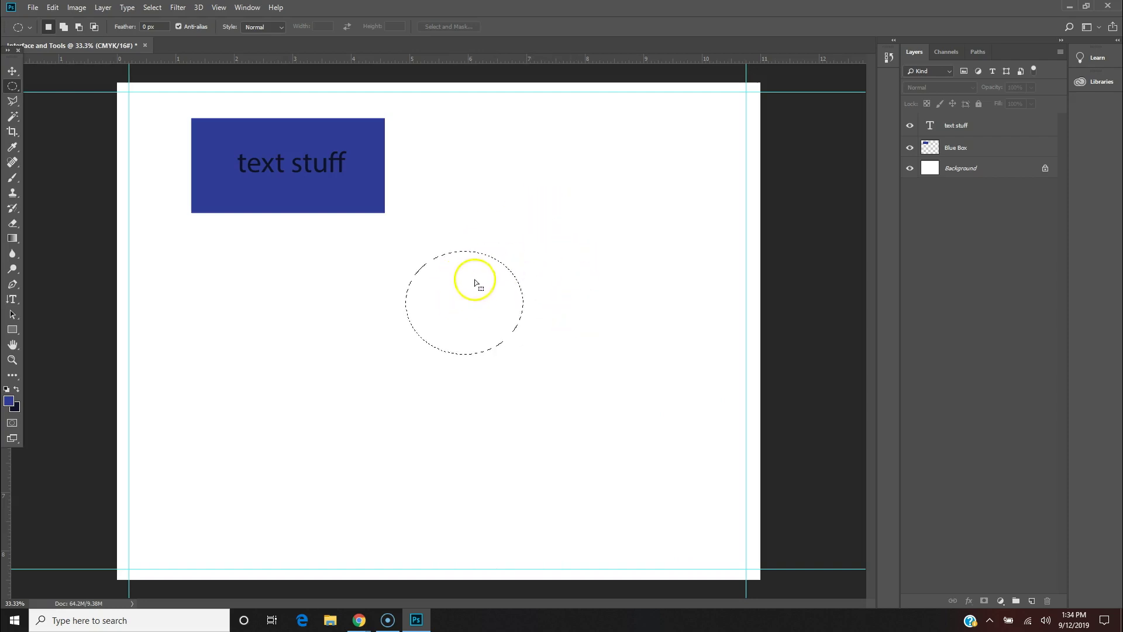
# - Try a single-row selection 11 in wide across the canvas through the lower part of the blue box
pyautogui.click(12, 86)
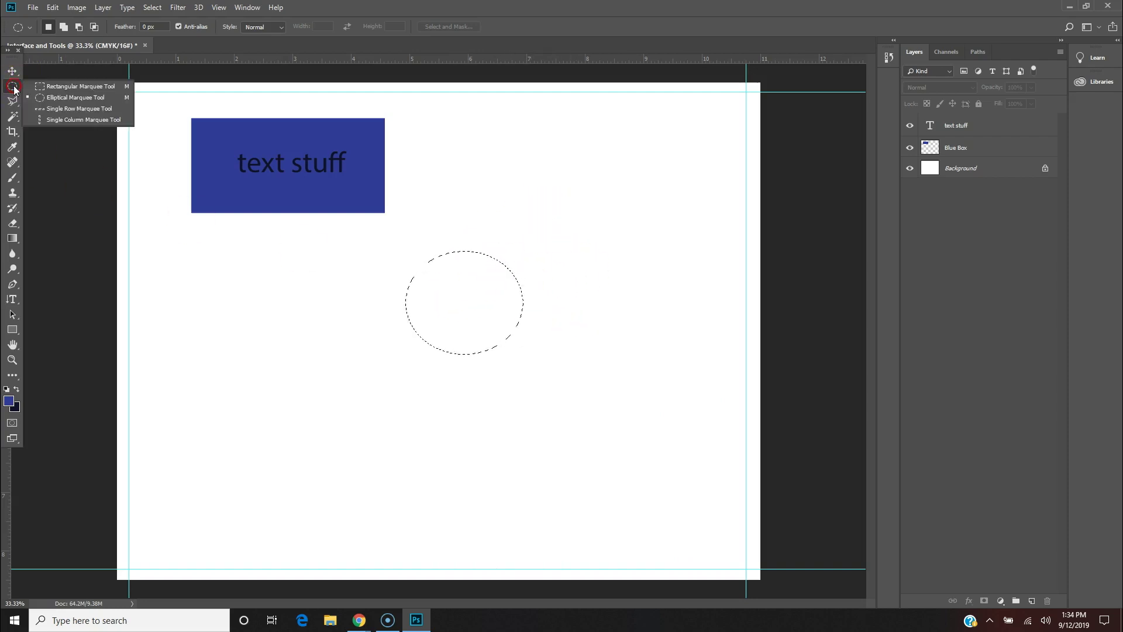
pyautogui.click(87, 111)
pyautogui.moveTo(193, 263); pyautogui.dragTo(266, 194)
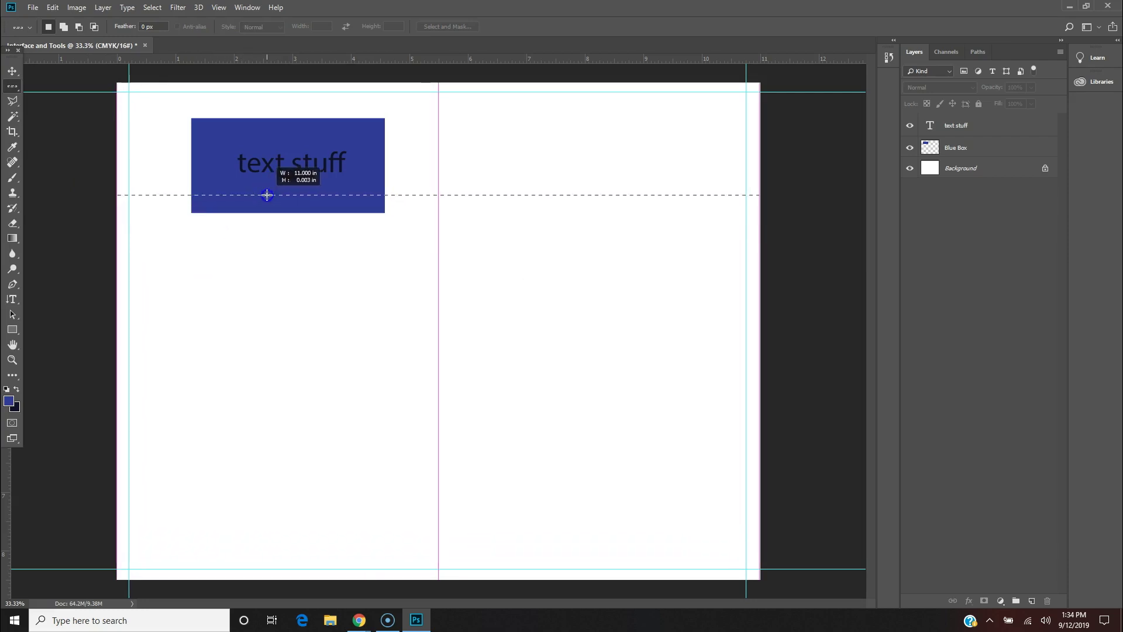
pyautogui.moveTo(267, 195); pyautogui.dragTo(266, 195)
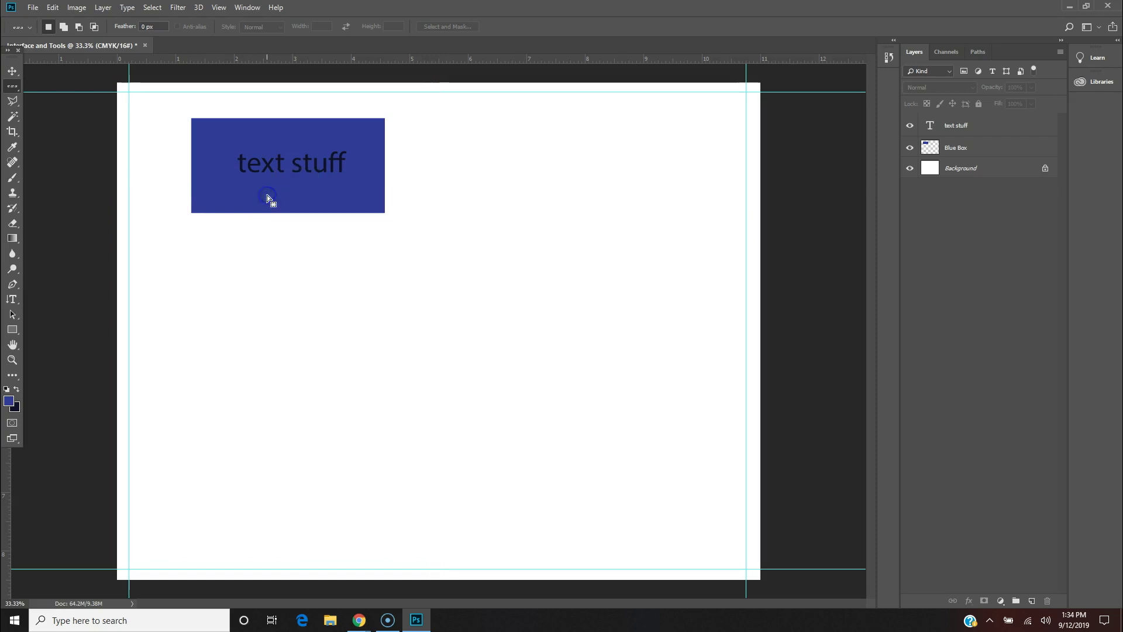
# - Add a new empty layer above the text stuff layer
pyautogui.click(383, 234)
pyautogui.click(820, 209)
pyautogui.click(1032, 601)
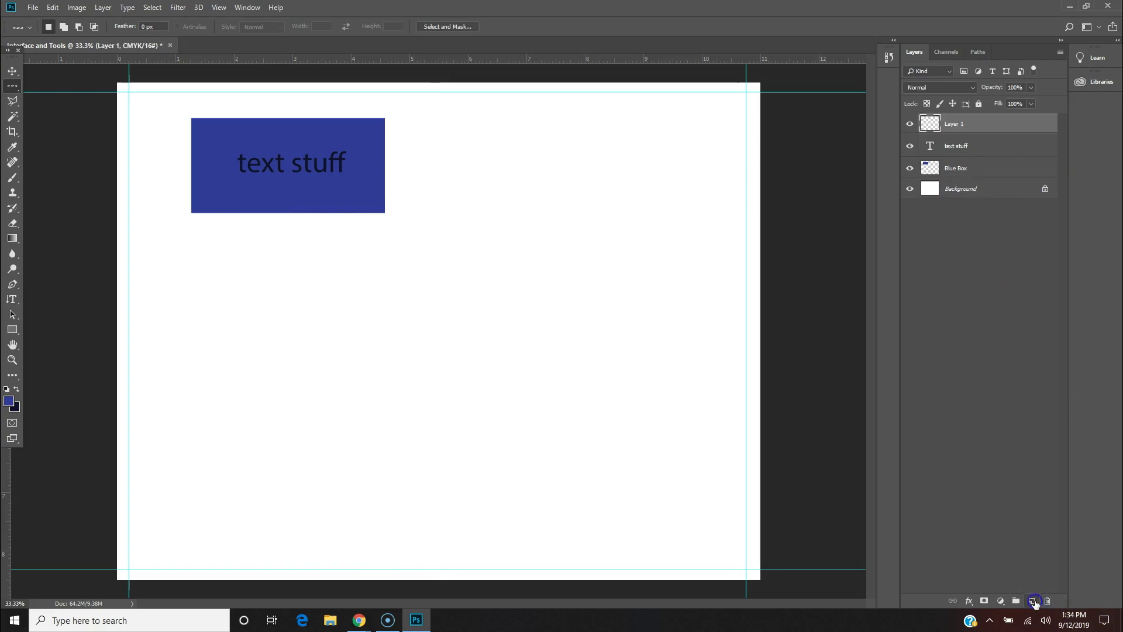
pyautogui.moveTo(389, 261); pyautogui.dragTo(457, 193)
pyautogui.hotkey('ctrl', 'd')
pyautogui.click(990, 124)
pyautogui.moveTo(426, 199); pyautogui.dragTo(470, 206)
pyautogui.hotkey('ctrl', 'd')
pyautogui.click(990, 125)
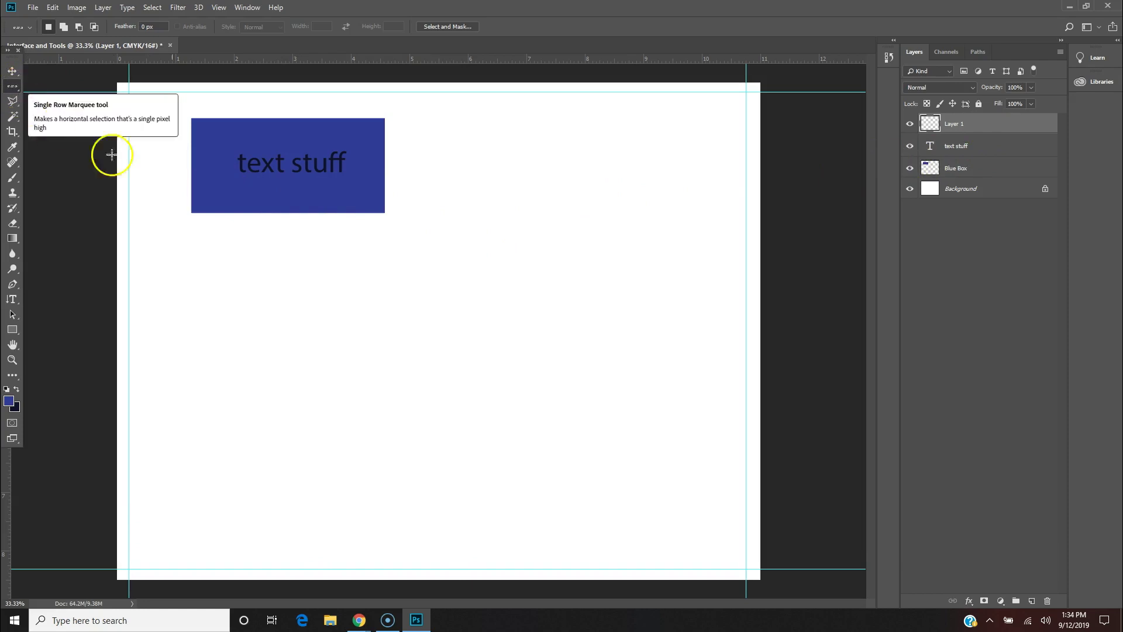
# - Paint a thin line across the full page width through the lower part of the blue box, using a single-row selection on Layer 1
pyautogui.moveTo(157, 198); pyautogui.dragTo(689, 206)
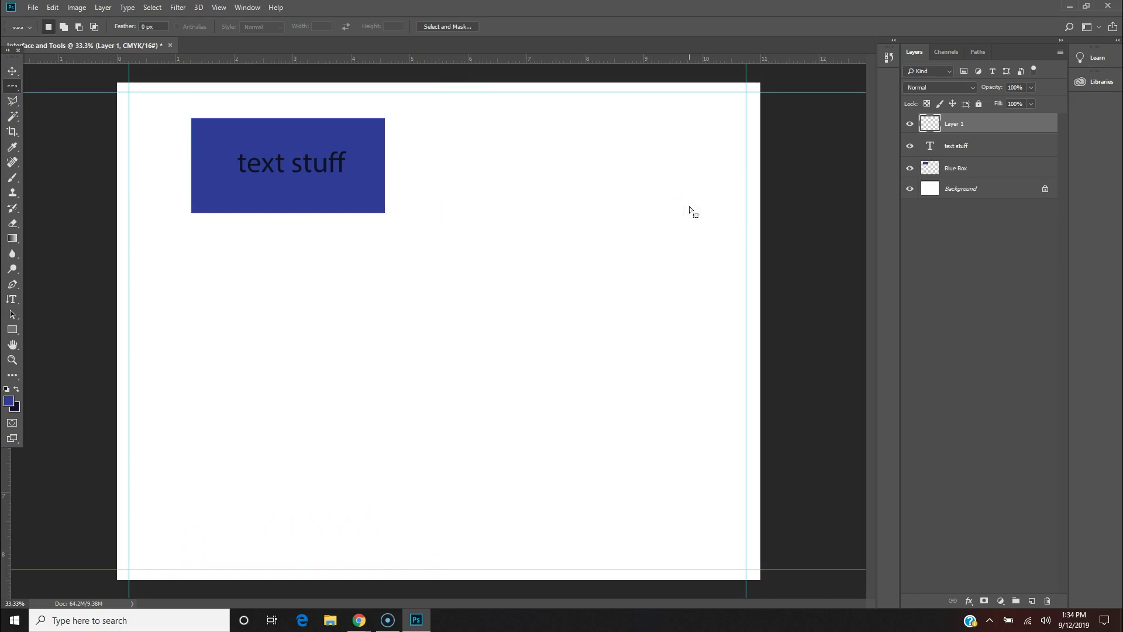
pyautogui.press('b')
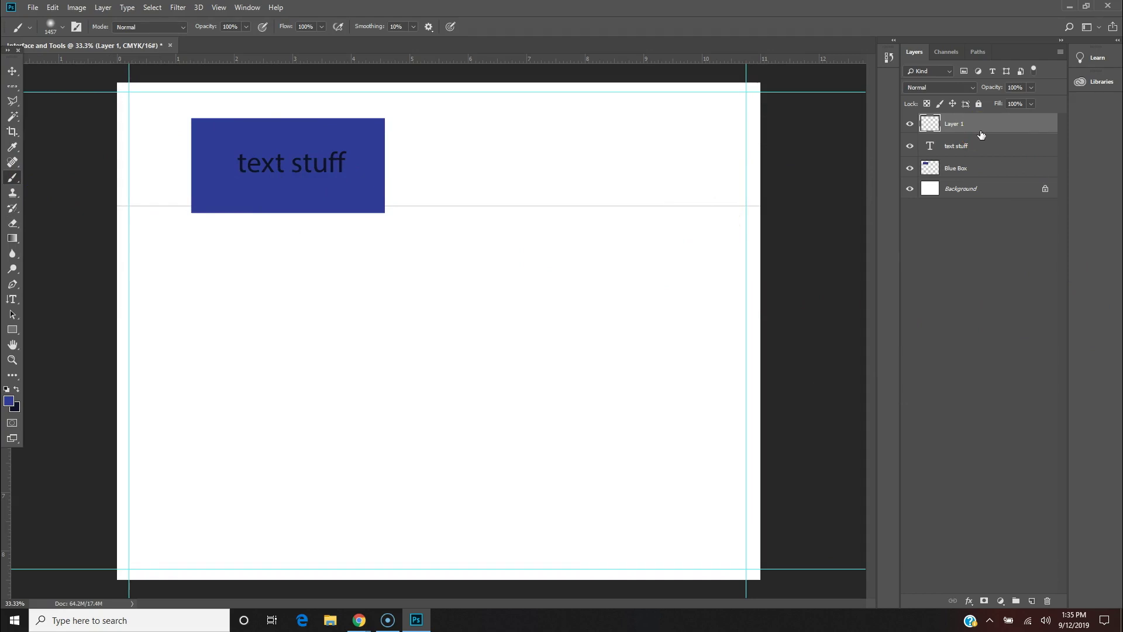
pyautogui.hotkey('shift', 'm')
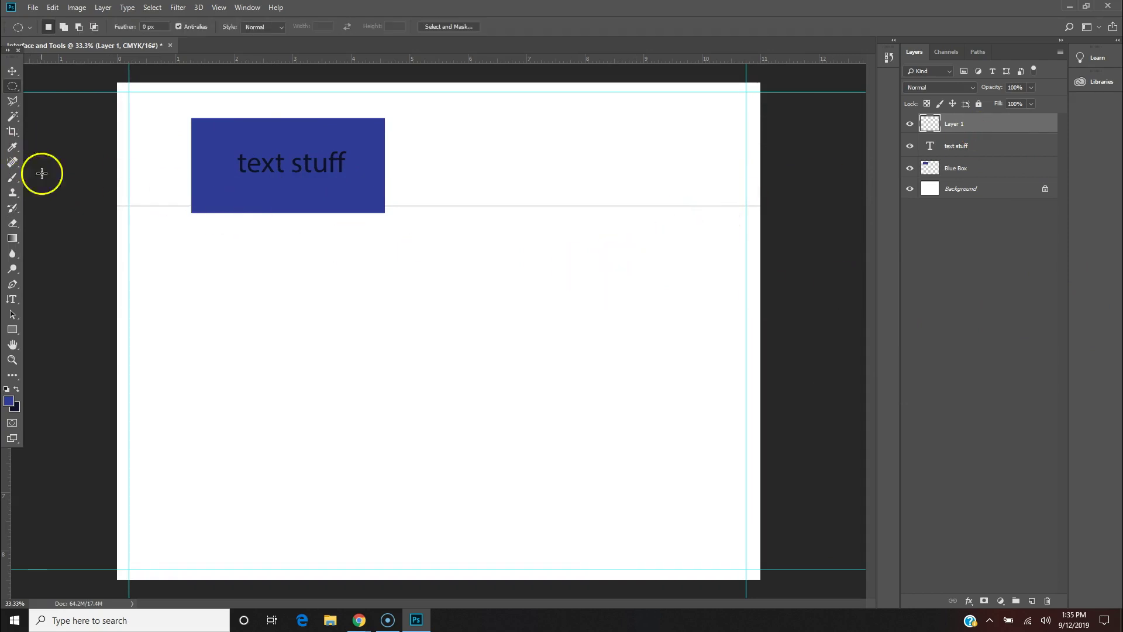
pyautogui.click(476, 276)
pyautogui.click(548, 303)
pyautogui.moveTo(552, 301); pyautogui.dragTo(513, 257)
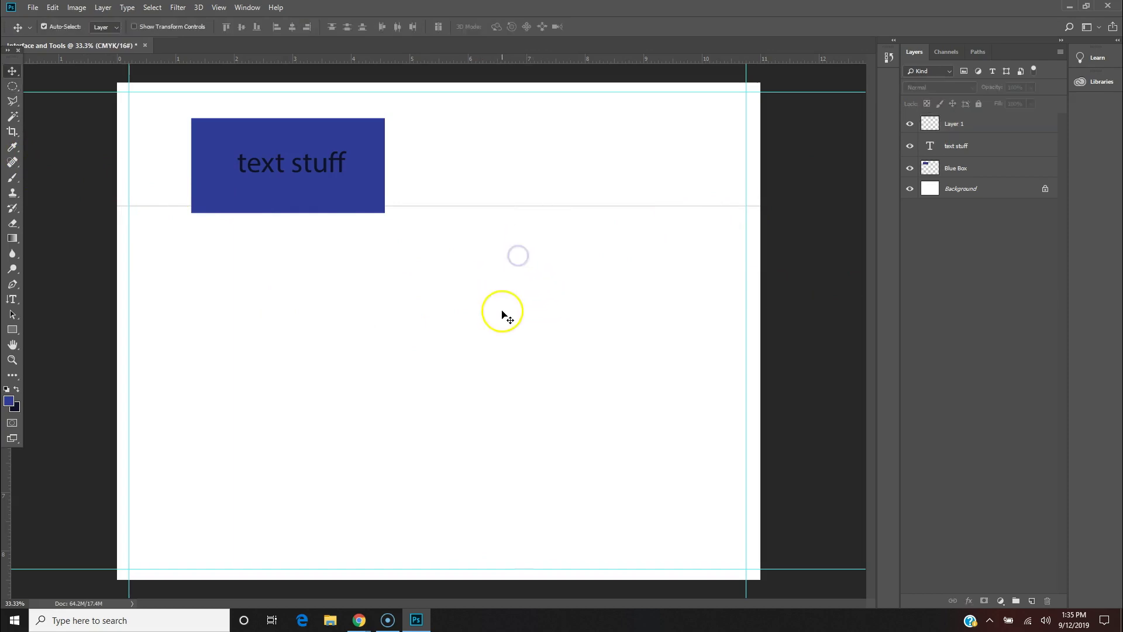
# - Change the marquee to the Rectangular Marquee tool and look over the other marquee variants
pyautogui.press('m')
pyautogui.rightClick(14, 86)
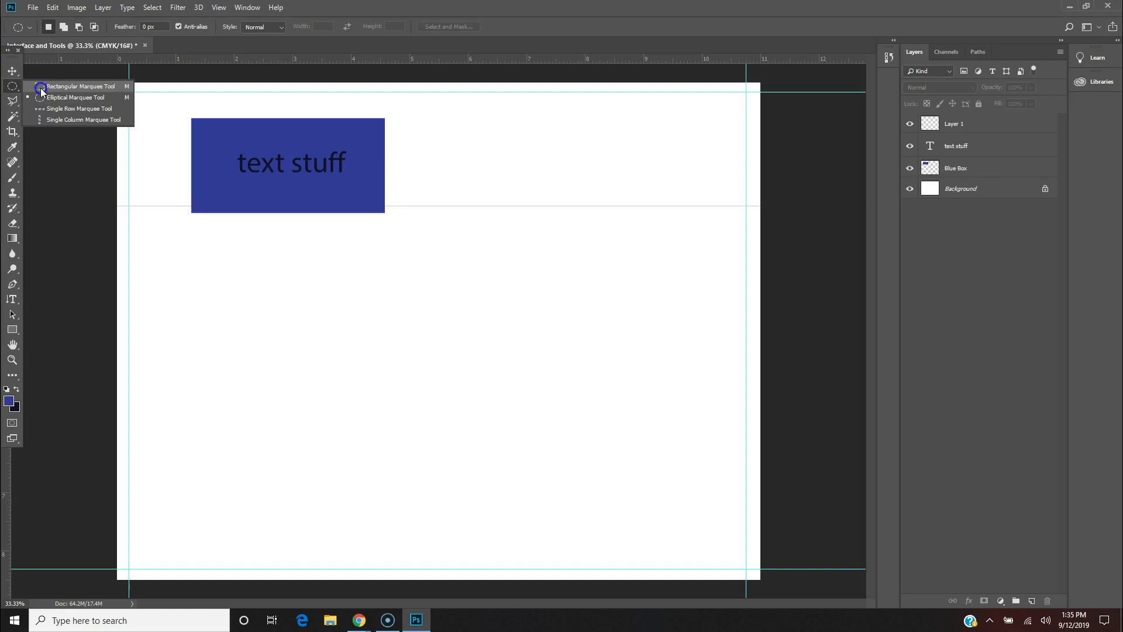
pyautogui.click(40, 88)
pyautogui.rightClick(13, 86)
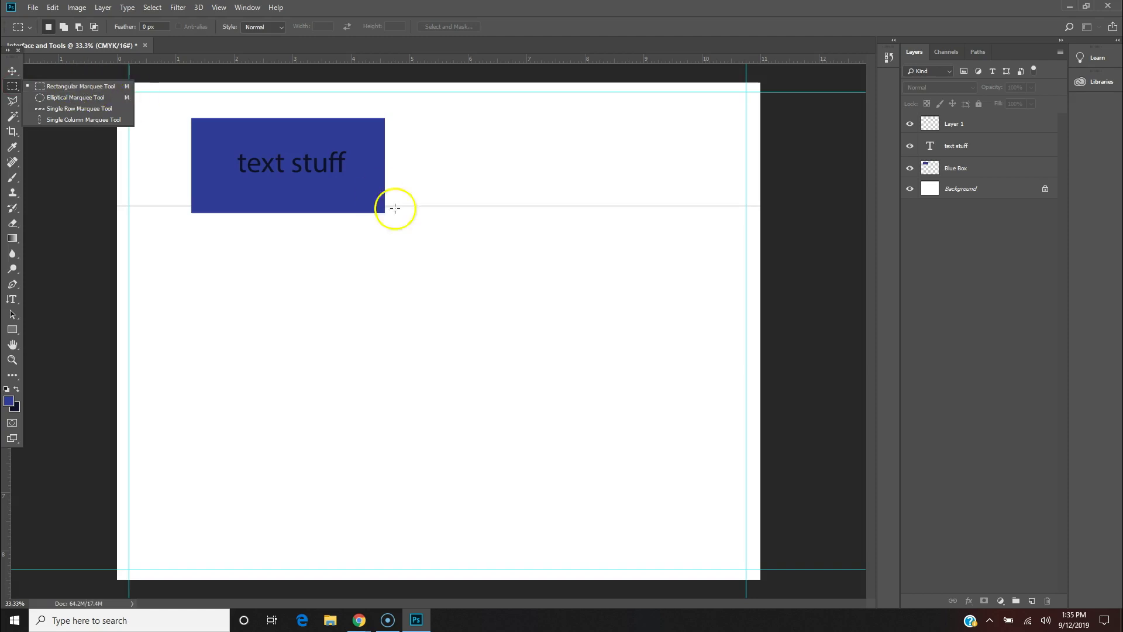
pyautogui.click(97, 180)
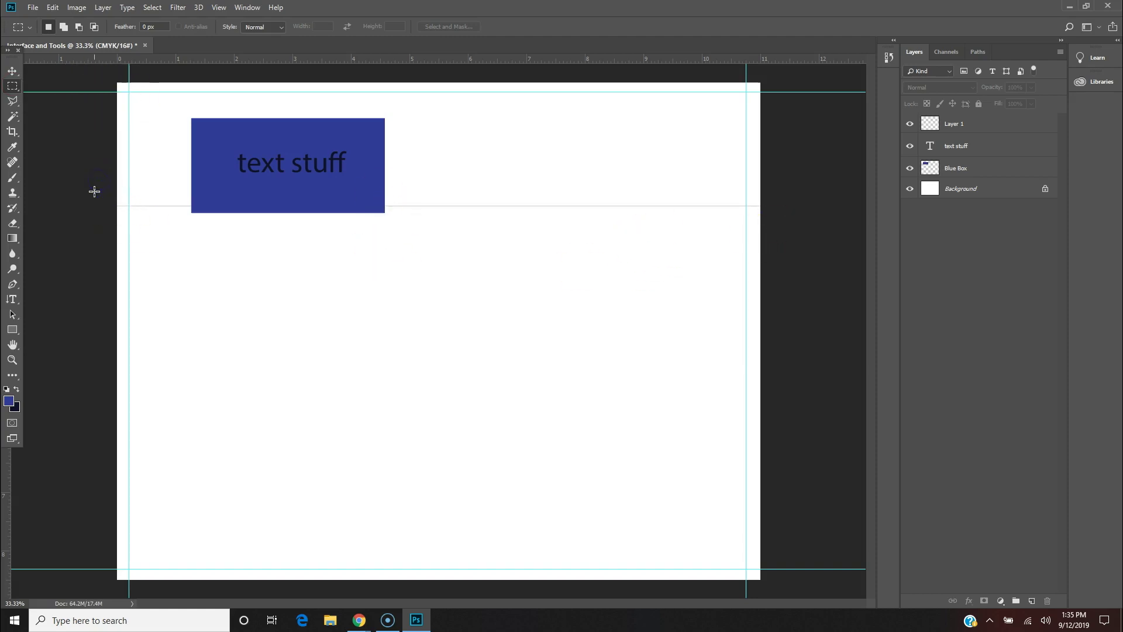
pyautogui.click(1014, 130)
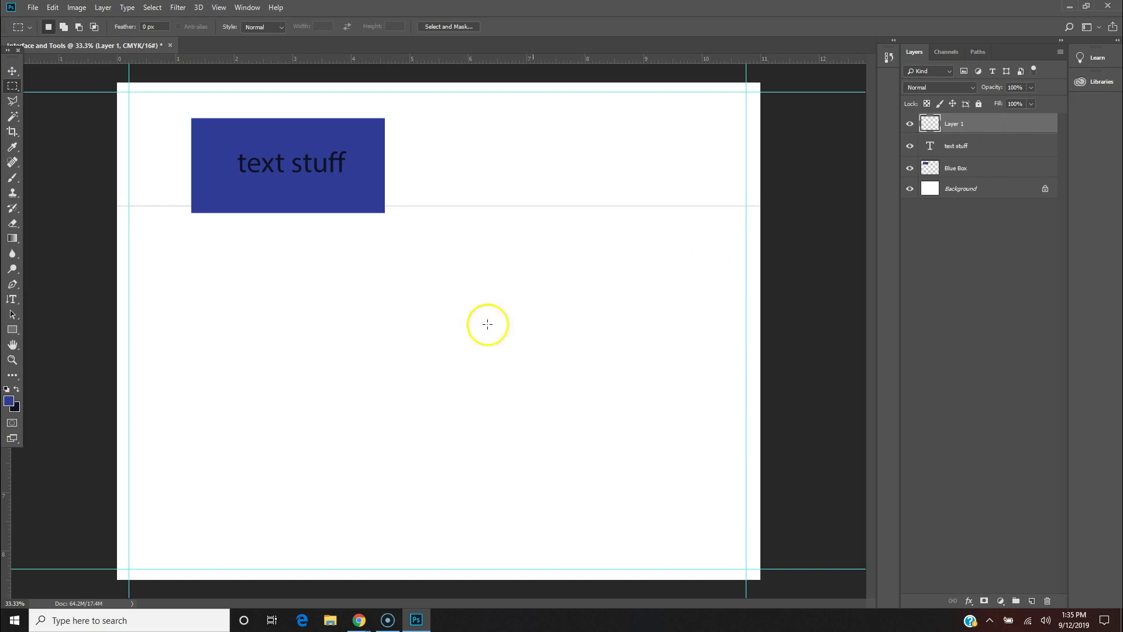
pyautogui.moveTo(486, 357); pyautogui.dragTo(462, 301)
pyautogui.click(455, 344)
pyautogui.press('v')
pyautogui.moveTo(485, 376); pyautogui.dragTo(481, 354)
pyautogui.click(994, 126)
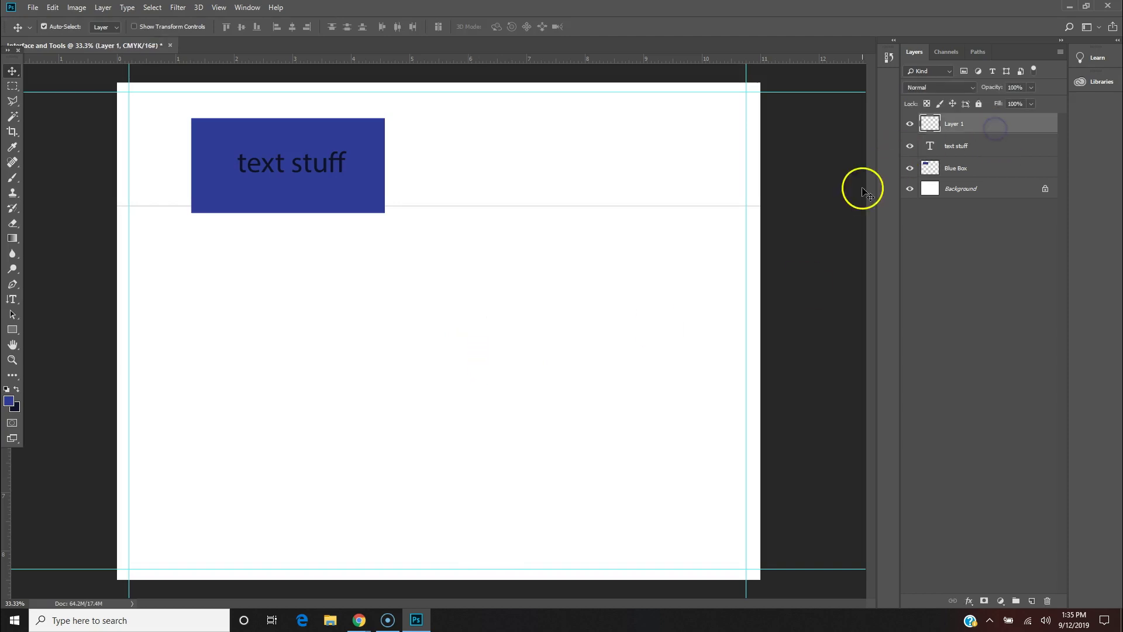
# - Select a full-width rectangular strip around the thin horizontal line and move the line up about 1.2 in, near the blue box's upper edge
pyautogui.press('m')
pyautogui.moveTo(100, 170); pyautogui.dragTo(791, 242)
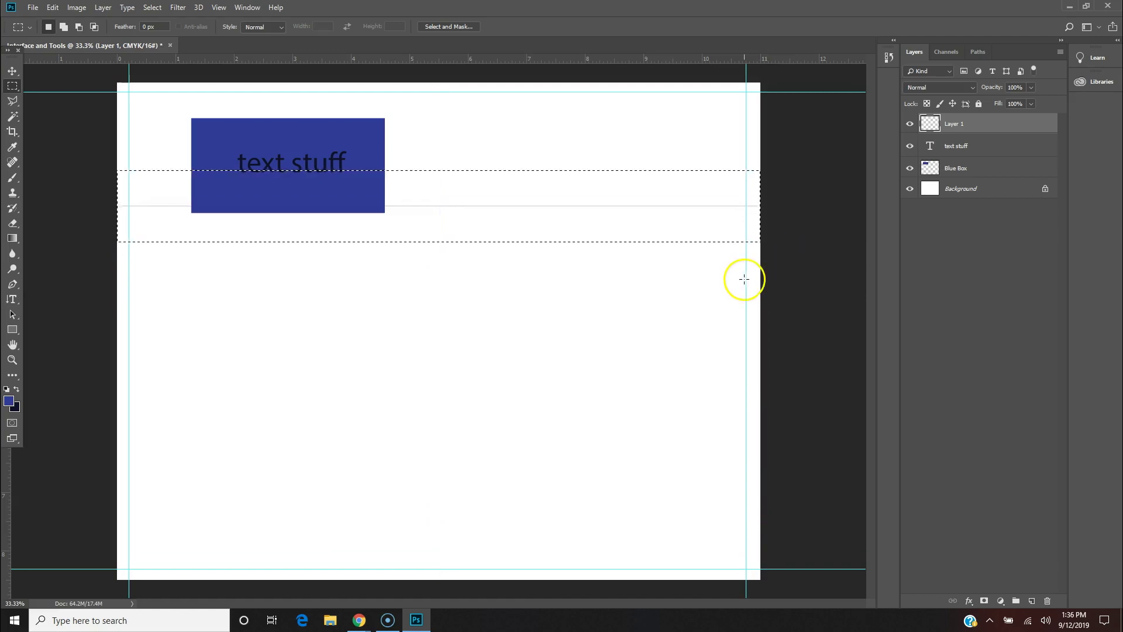
pyautogui.press('v')
pyautogui.moveTo(531, 226); pyautogui.dragTo(543, 158)
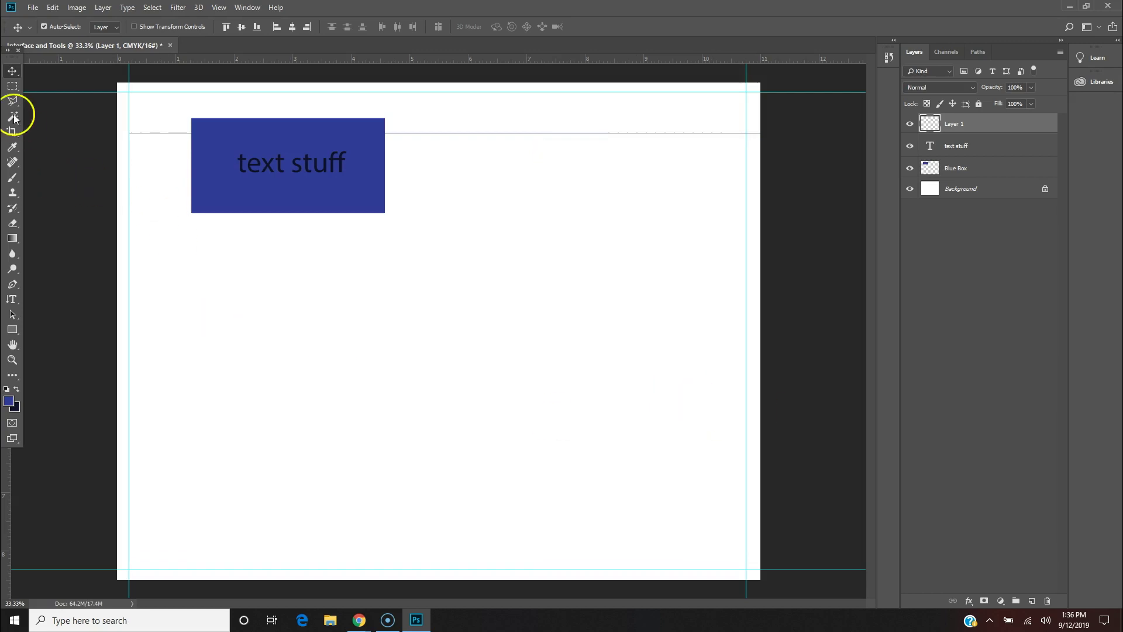
# - Paint a thin vertical line down the full page height about 1.8 in from the left page edge, using a single-column selection
pyautogui.click(12, 86)
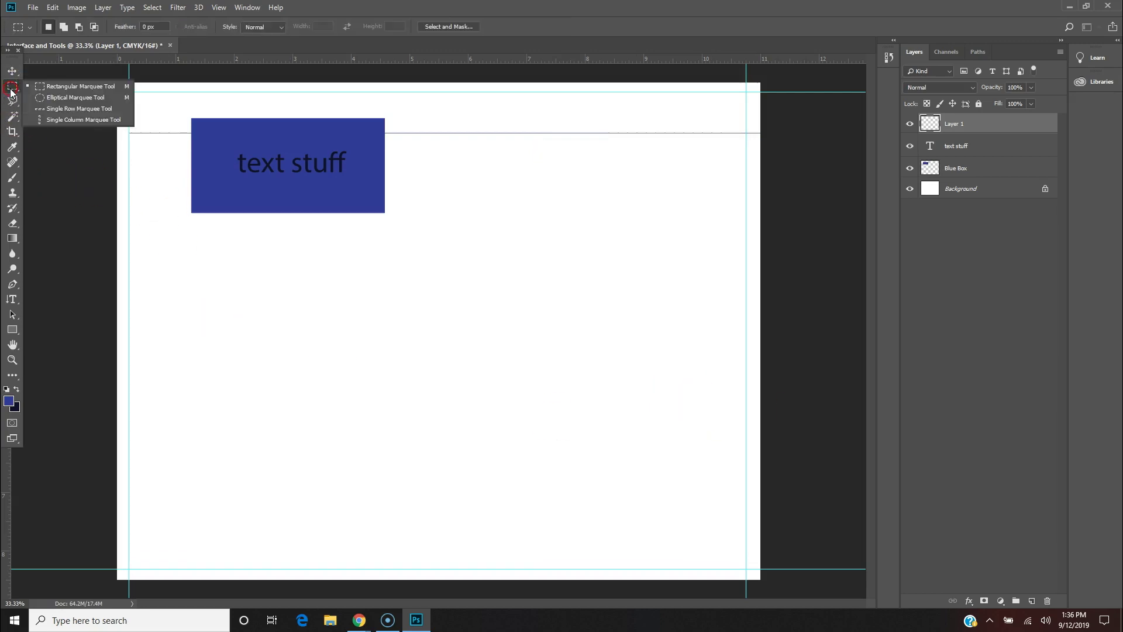
pyautogui.click(38, 120)
pyautogui.click(604, 186)
pyautogui.moveTo(603, 186); pyautogui.dragTo(220, 331)
pyautogui.press('b')
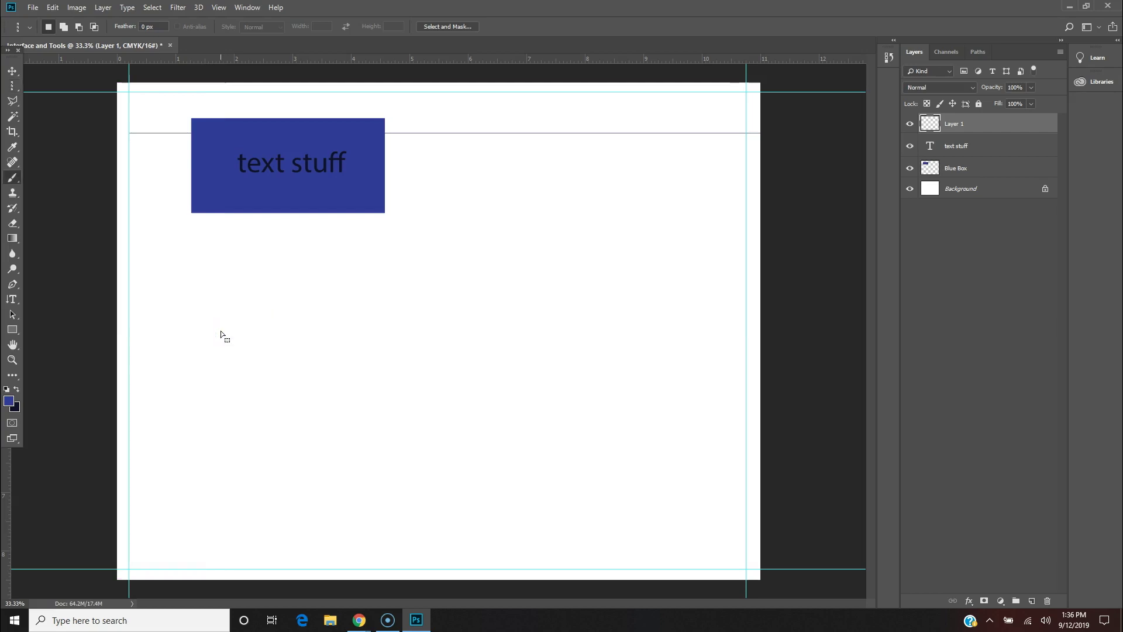
pyautogui.click(233, 354)
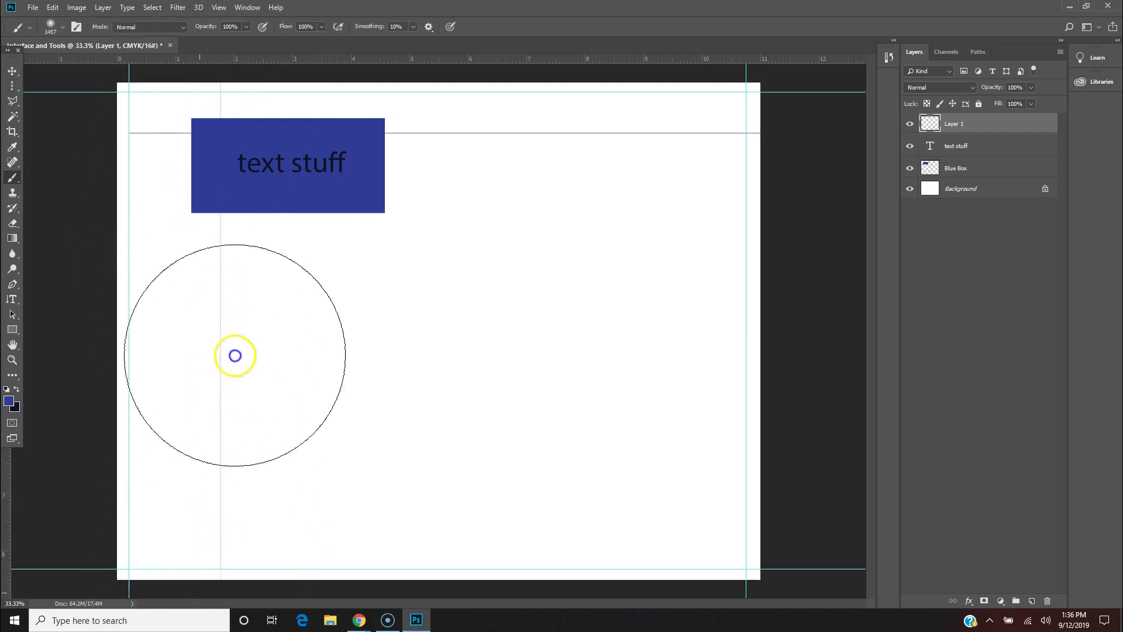
pyautogui.click(134, 531)
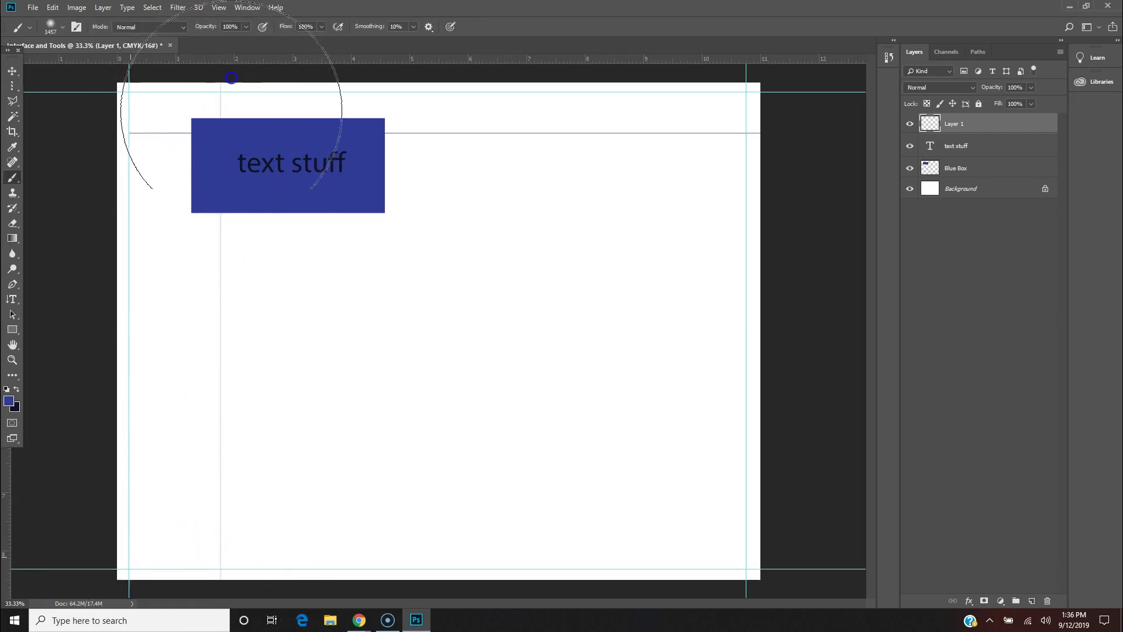
pyautogui.click(195, 175)
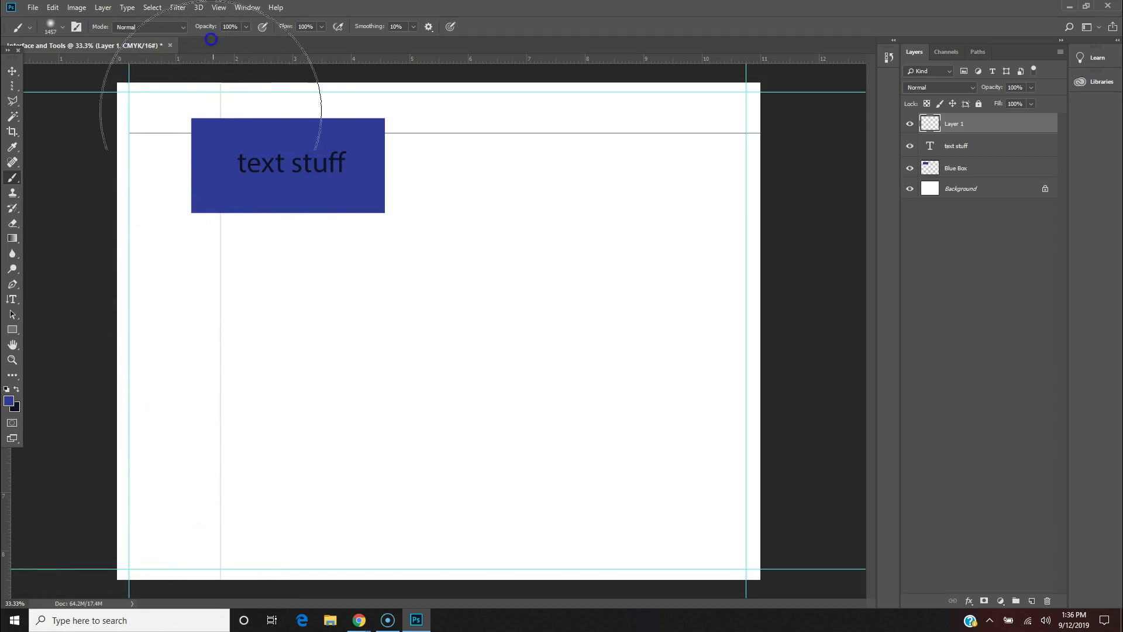
pyautogui.click(50, 170)
pyautogui.click(10, 178)
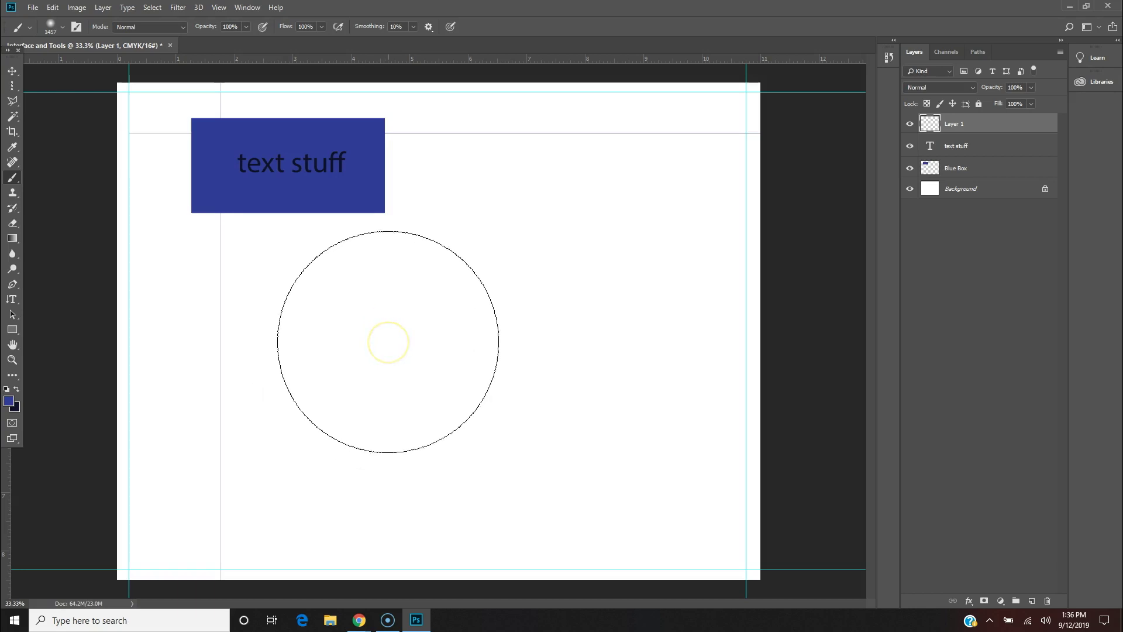
# - Rename Layer 1 as Small Lines and toggle its visibility off and on
pyautogui.press('m')
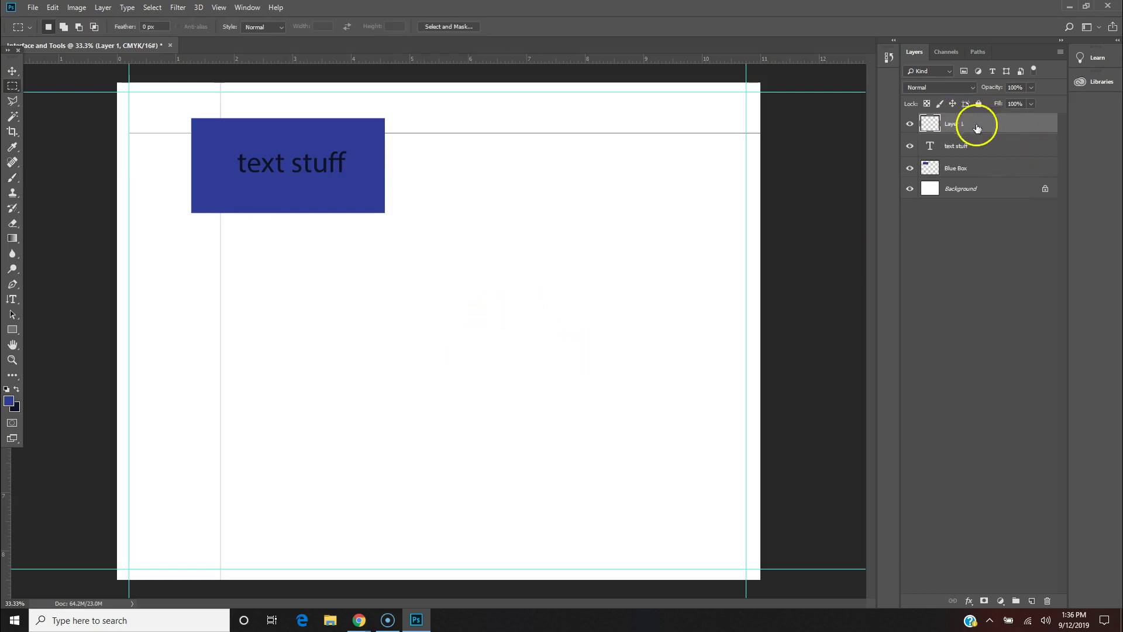
pyautogui.click(953, 126)
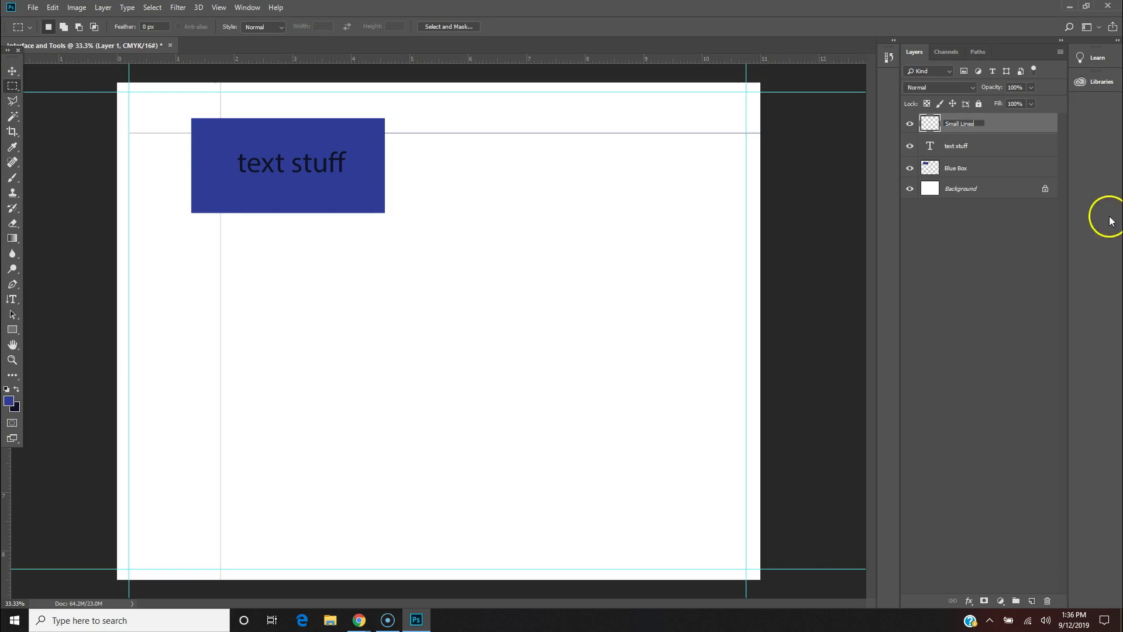
pyautogui.click(1001, 314)
pyautogui.click(910, 124)
pyautogui.click(910, 124)
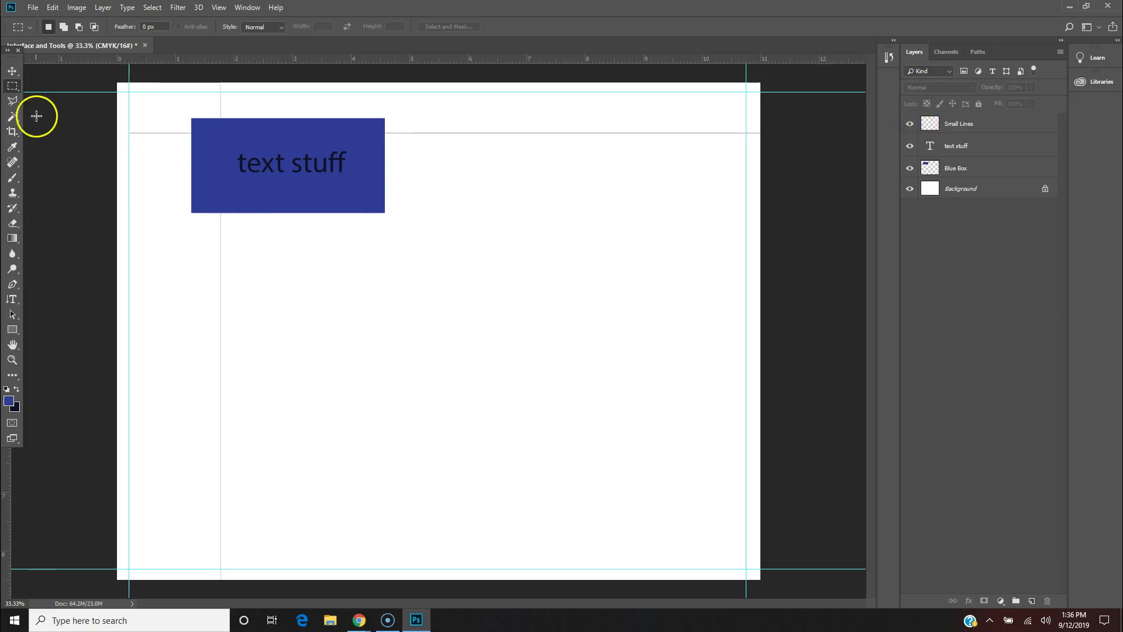
# - Draw an irregular freehand Lasso selection about 5.5 in wide and 3.6 in tall below the blue box
pyautogui.rightClick(16, 88)
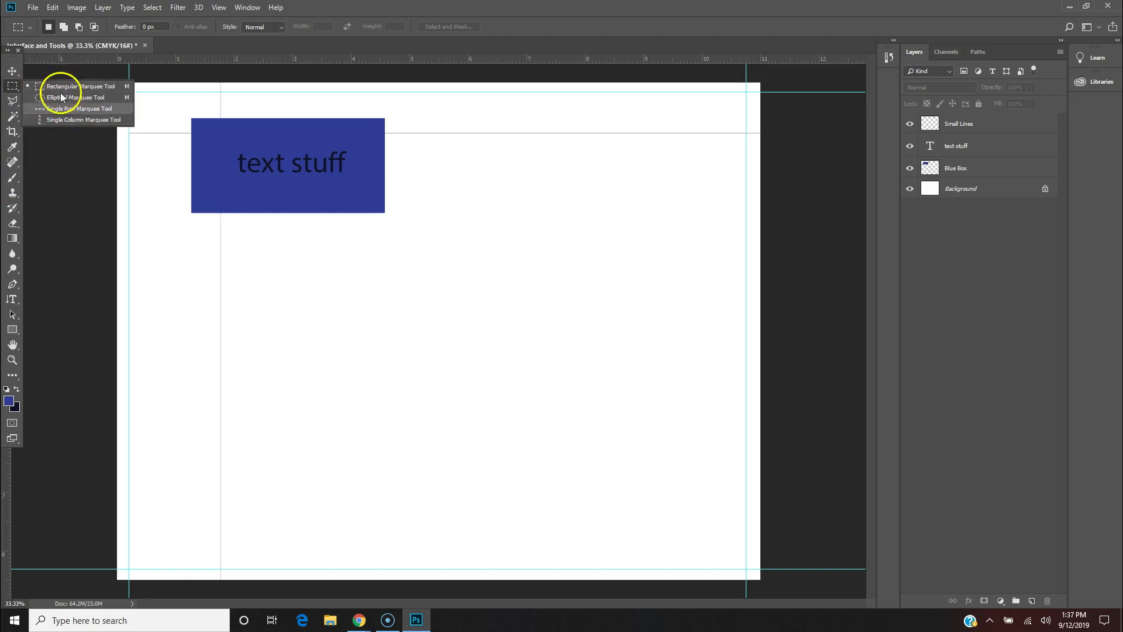
pyautogui.click(17, 107)
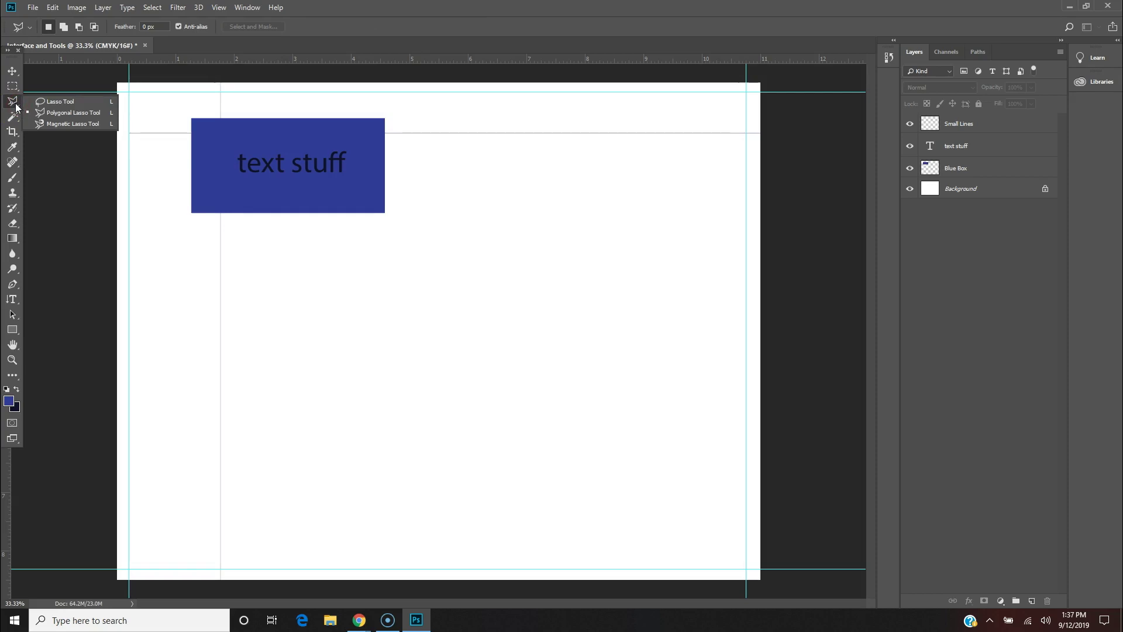
pyautogui.click(82, 103)
pyautogui.click(270, 299)
pyautogui.moveTo(345, 261)
pyautogui.mouseDown()
pyautogui.moveTo(397, 321)
pyautogui.moveTo(445, 270)
pyautogui.moveTo(503, 234)
pyautogui.moveTo(569, 367)
pyautogui.moveTo(397, 379)
pyautogui.moveTo(326, 411)
pyautogui.moveTo(257, 388)
pyautogui.moveTo(265, 355)
pyautogui.moveTo(266, 288)
pyautogui.mouseUp()
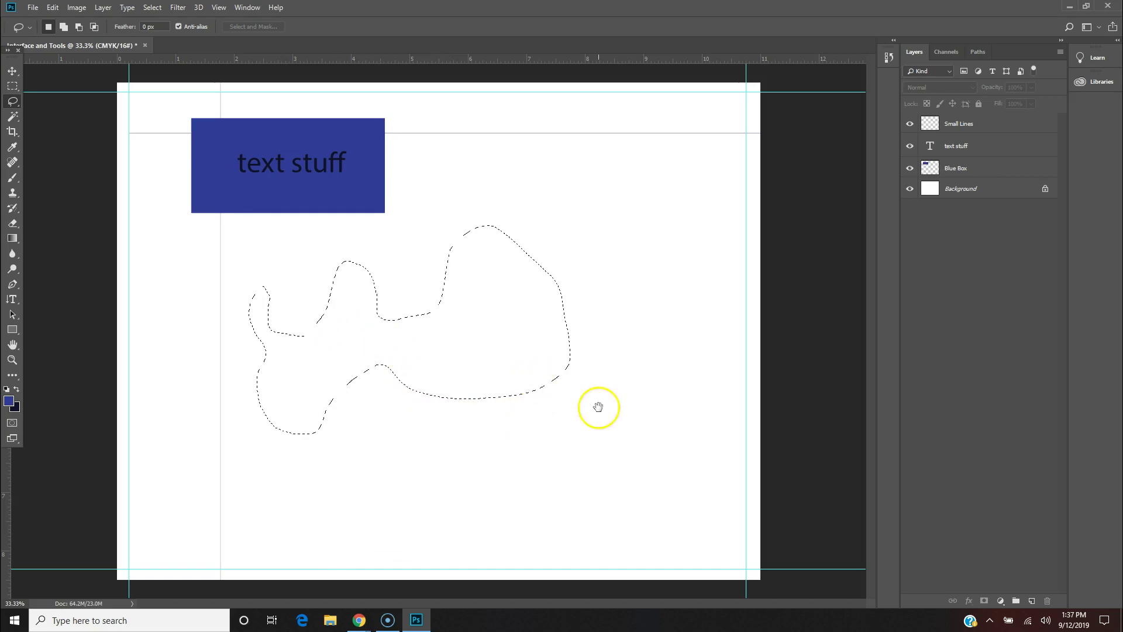
# - Draw a closed many-sided Polygonal Lasso selection about 3.9 in wide and 2.8 in tall below the blue box
pyautogui.rightClick(13, 101)
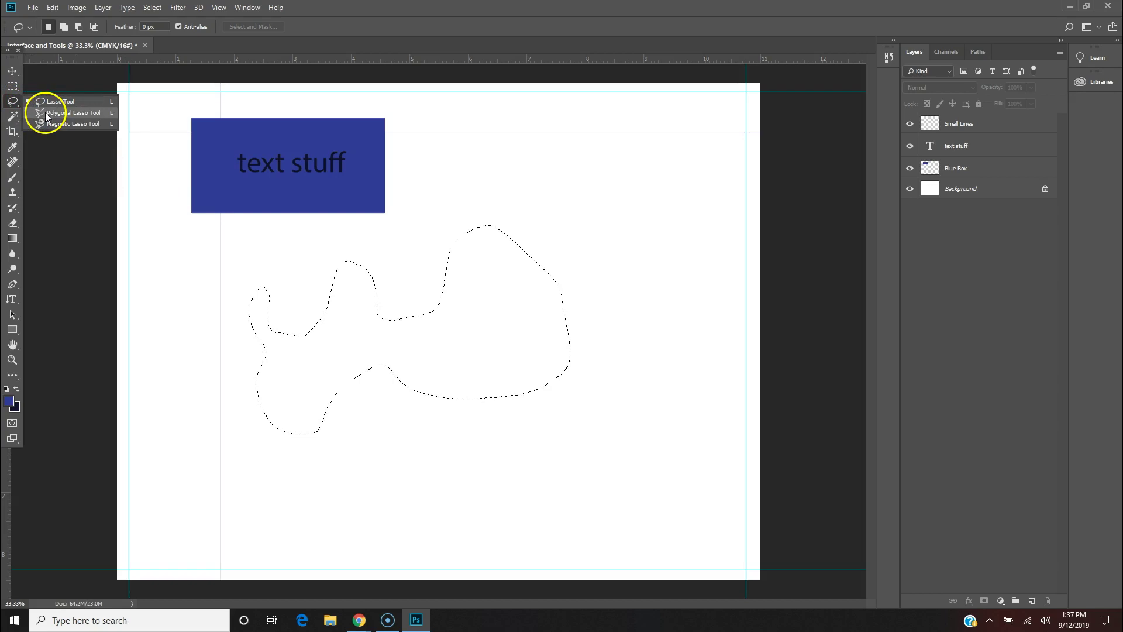
pyautogui.click(81, 117)
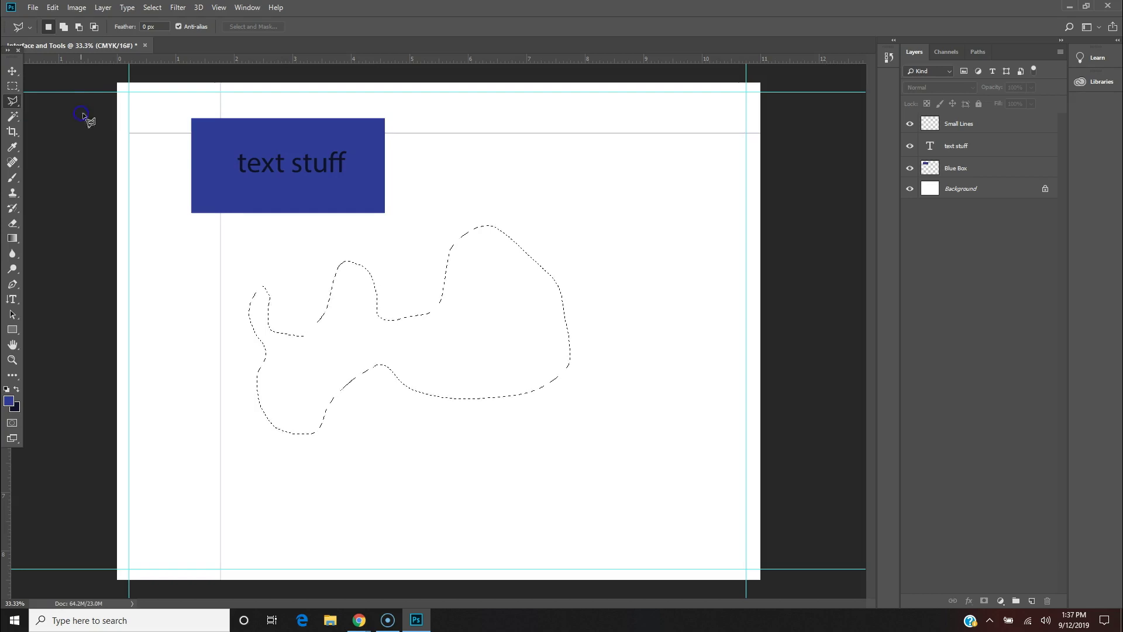
pyautogui.click(313, 241)
pyautogui.click(394, 223)
pyautogui.click(436, 252)
pyautogui.click(479, 283)
pyautogui.click(482, 321)
pyautogui.click(456, 373)
pyautogui.click(399, 386)
pyautogui.click(304, 388)
pyautogui.click(264, 271)
pyautogui.click(288, 250)
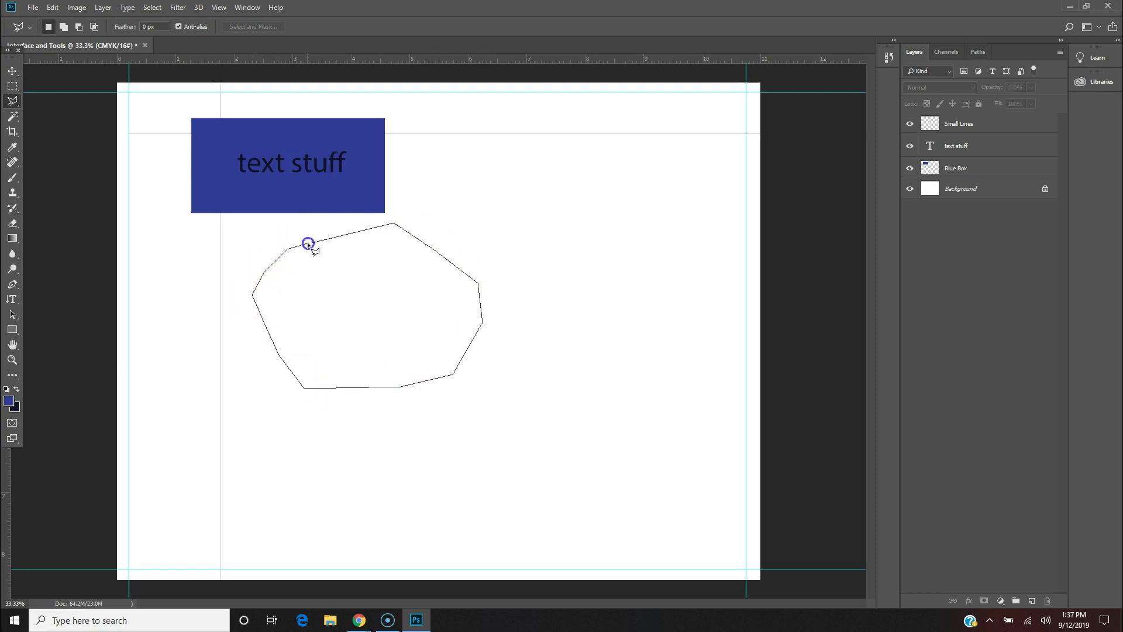
pyautogui.click(309, 244)
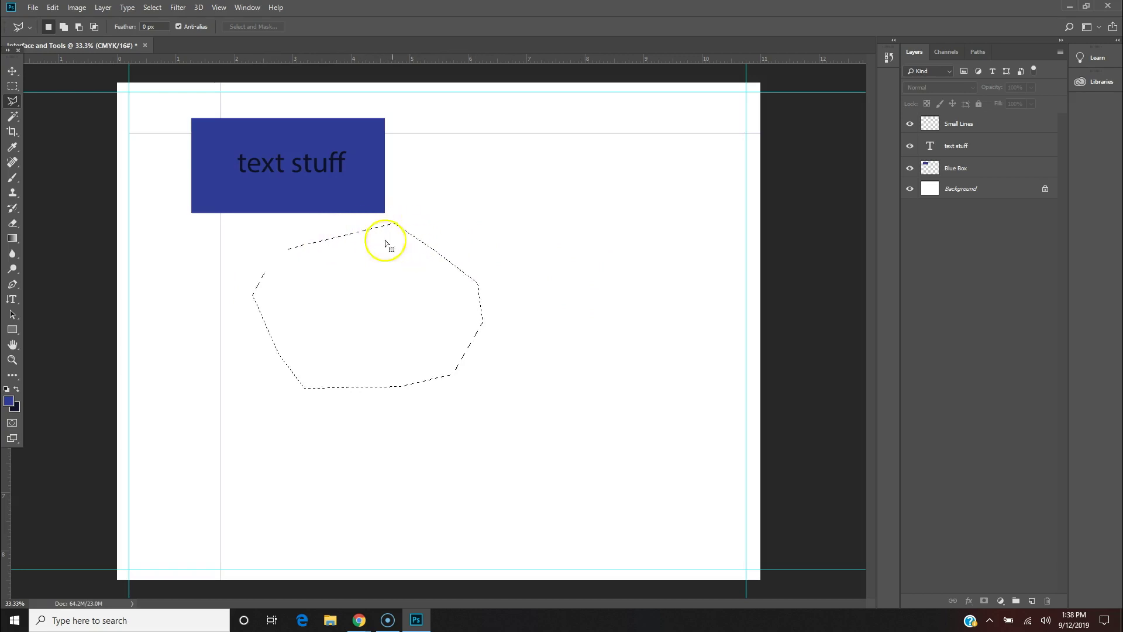
# - Trace a selection around the edges of the blue rectangle on the Blue Box layer with the Magnetic Lasso tool
pyautogui.rightClick(18, 109)
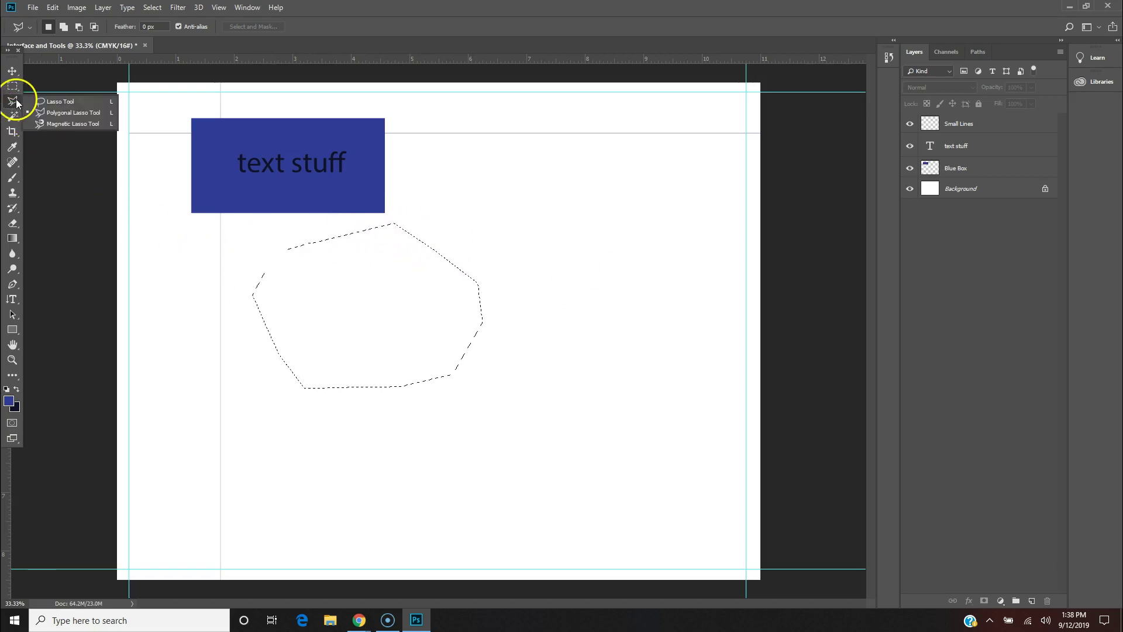
pyautogui.click(52, 124)
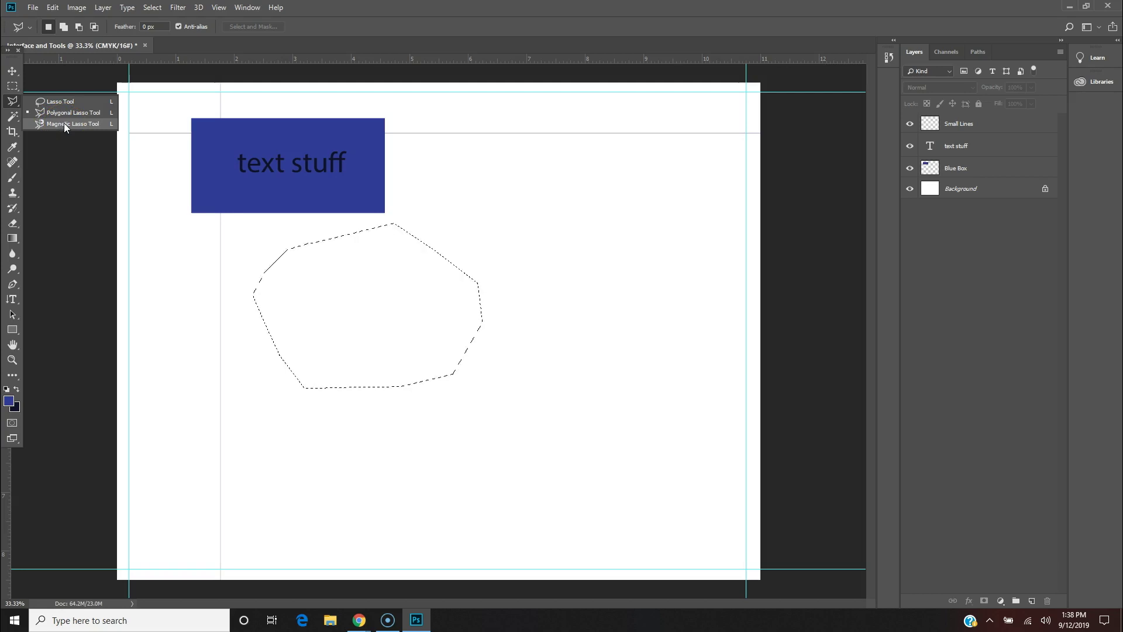
pyautogui.click(64, 123)
pyautogui.click(425, 329)
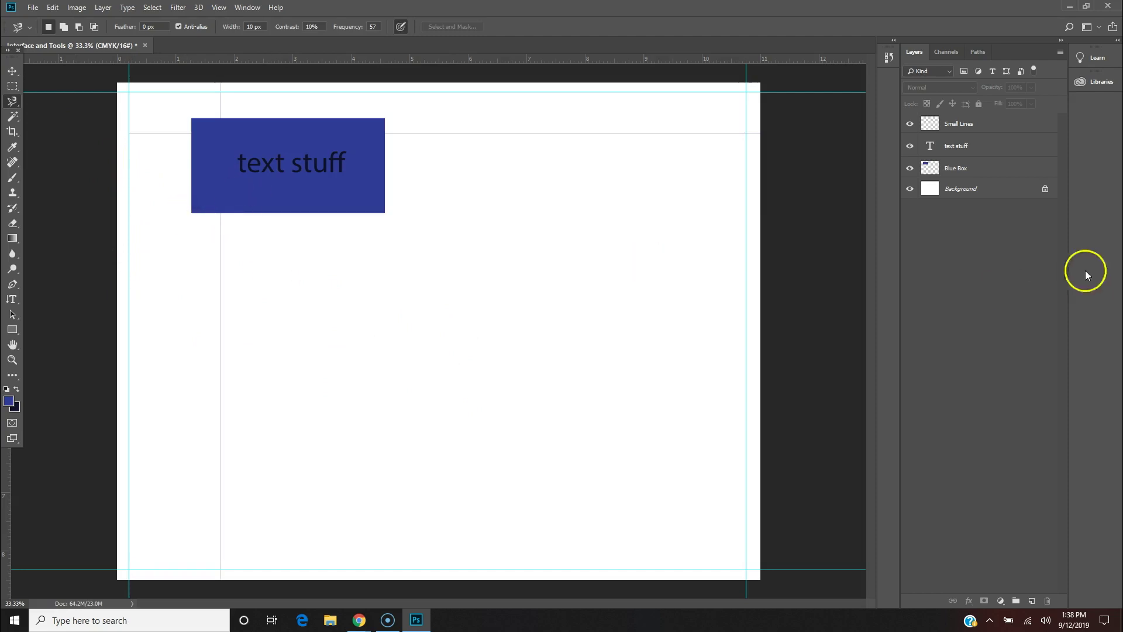
pyautogui.click(974, 168)
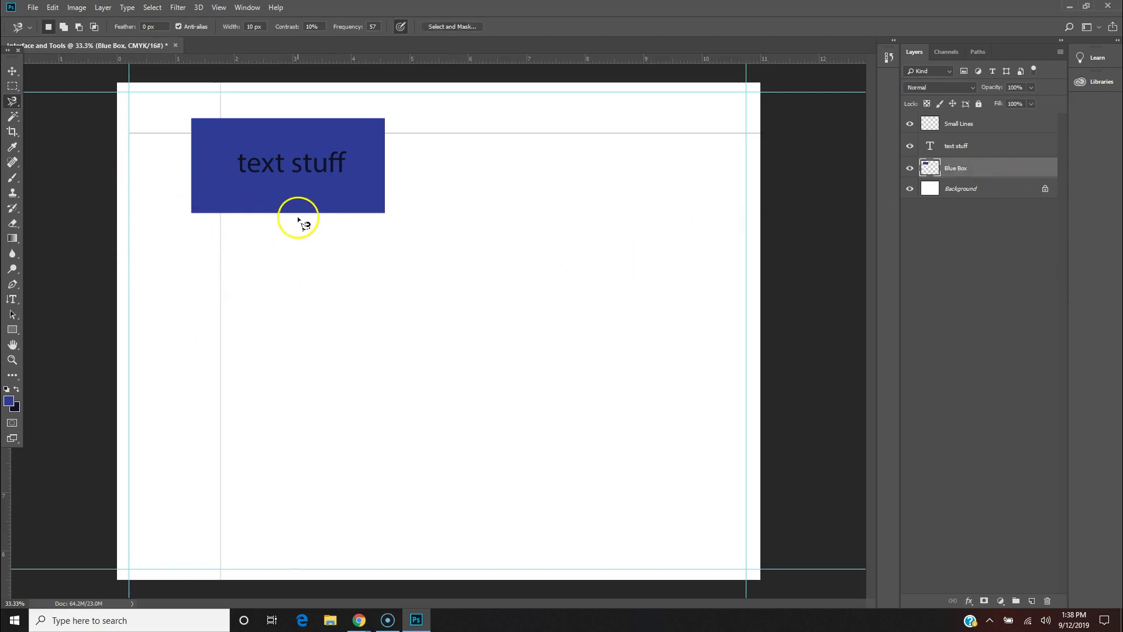
pyautogui.click(268, 216)
# - Look over the tool variants grouped under the Lasso, Marquee and Move tools
pyautogui.rightClick(12, 101)
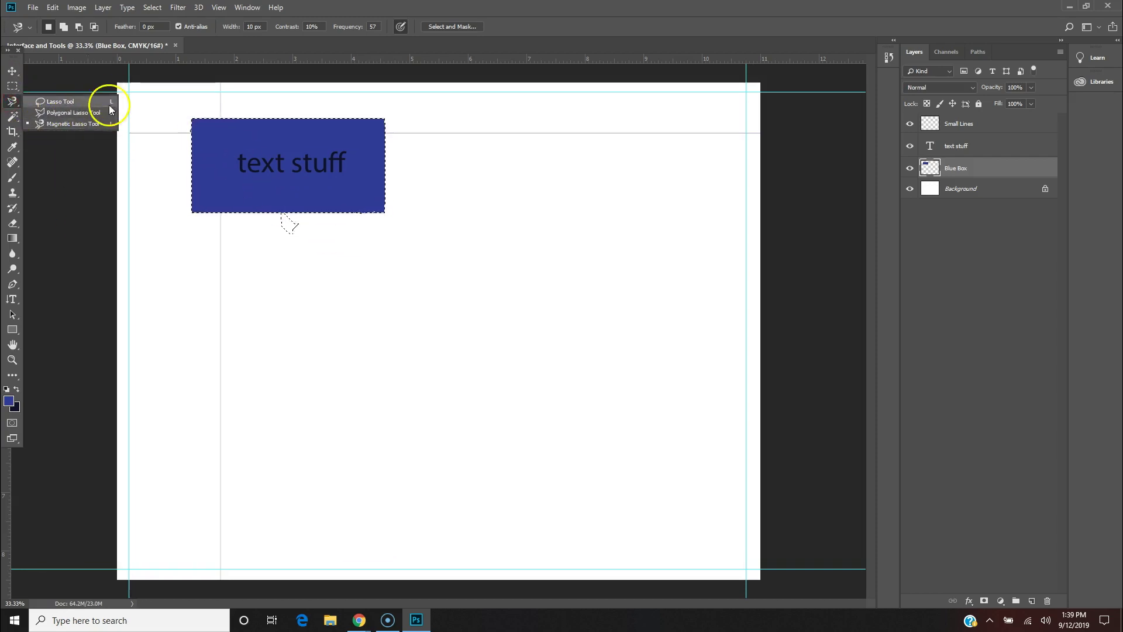
pyautogui.rightClick(14, 86)
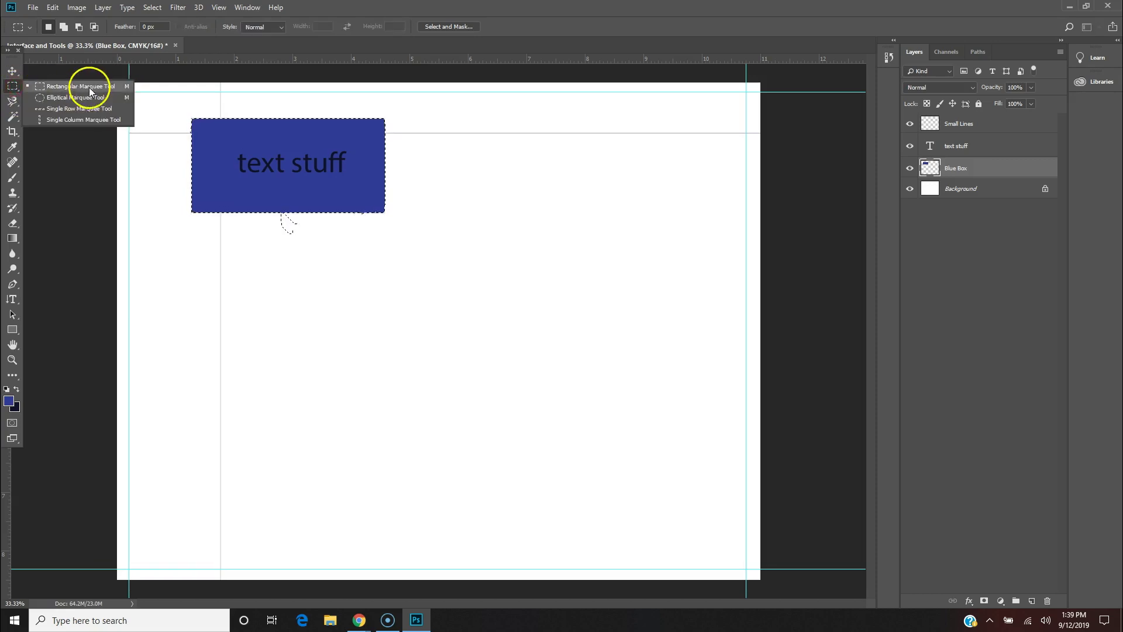
pyautogui.rightClick(13, 71)
pyautogui.click(64, 70)
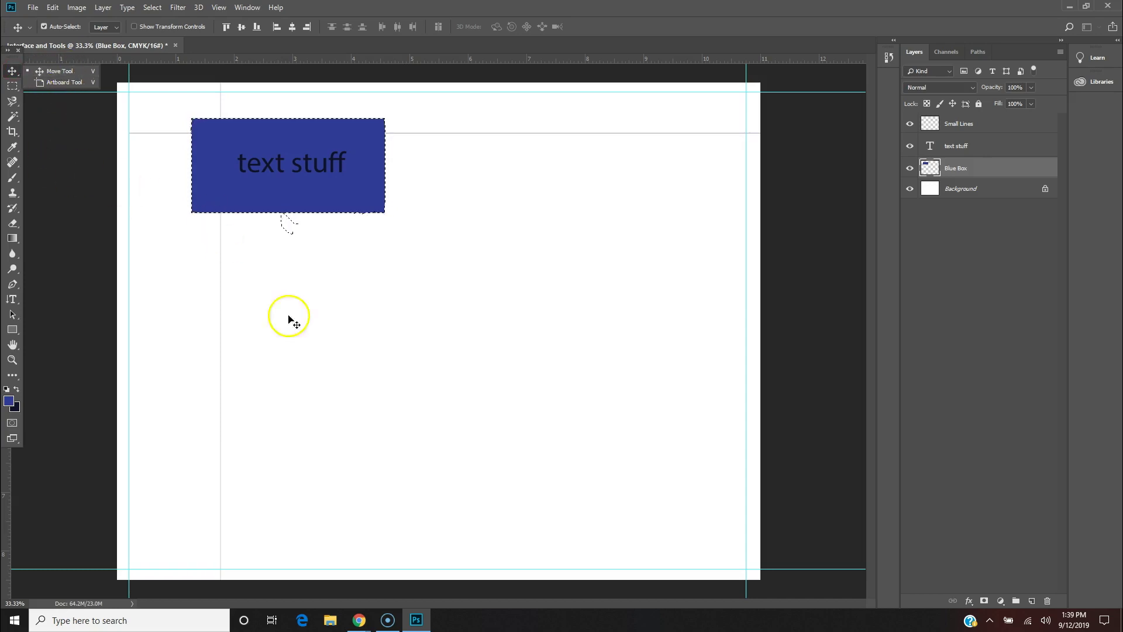
# - Clear the selection around the blue rectangle with the Rectangular Marquee tool and look over the marquee tool variants
pyautogui.click(392, 304)
pyautogui.press('m')
pyautogui.click(328, 296)
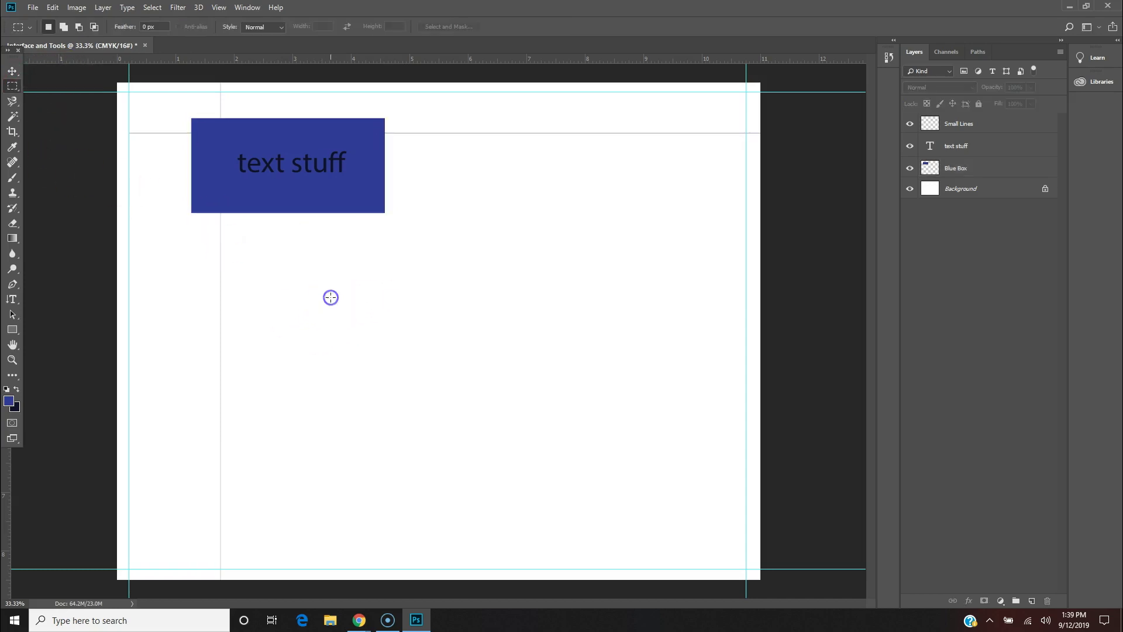
pyautogui.rightClick(12, 86)
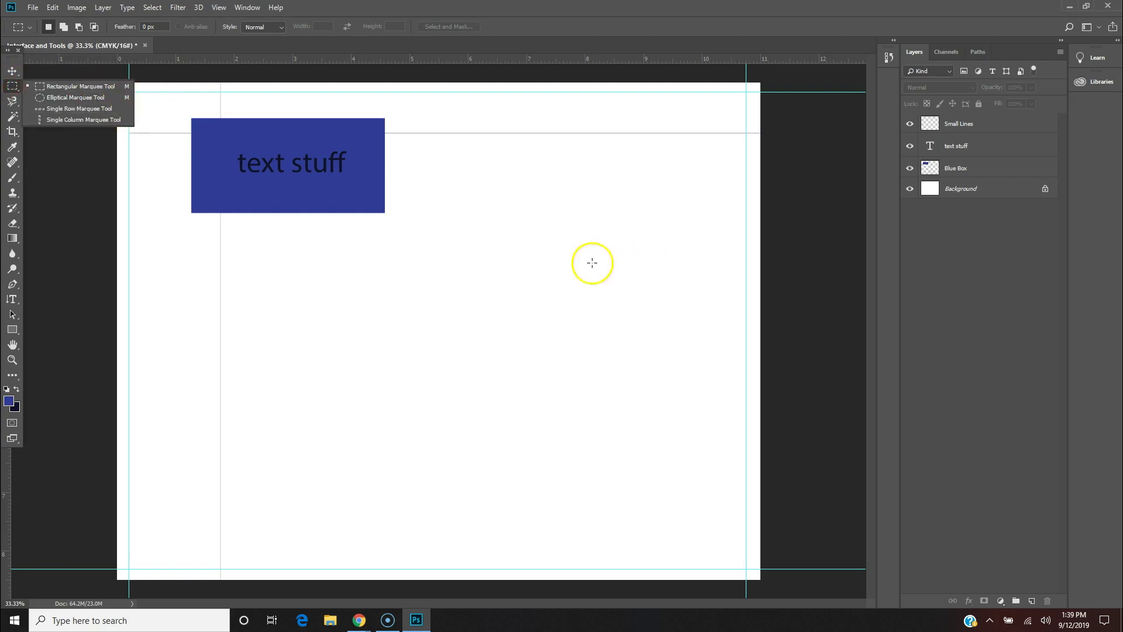
pyautogui.click(379, 304)
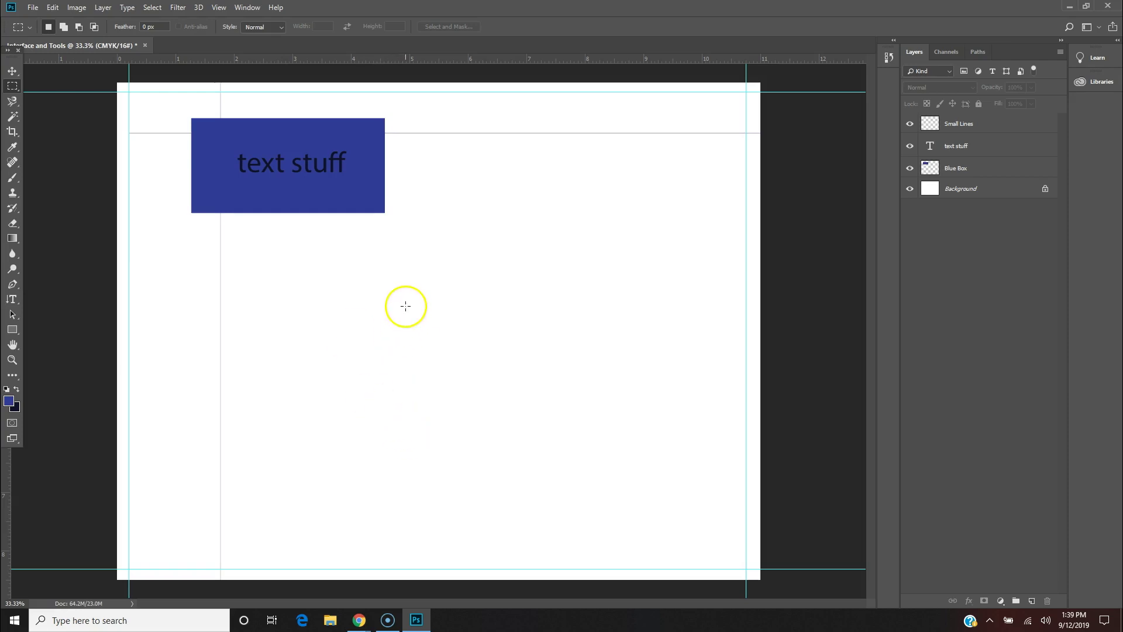
# - Try erasing the lower edge of the blue rectangle on the Blue Box layer with the soft Eraser and undo the stroke
pyautogui.press('e')
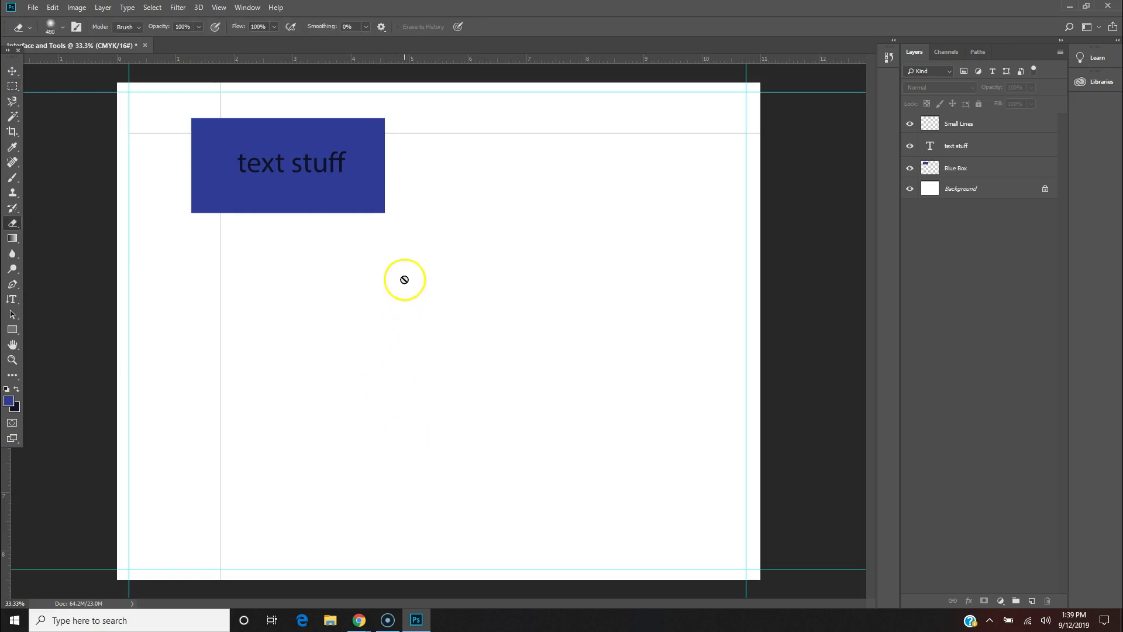
pyautogui.click(979, 167)
pyautogui.moveTo(374, 237); pyautogui.dragTo(267, 241)
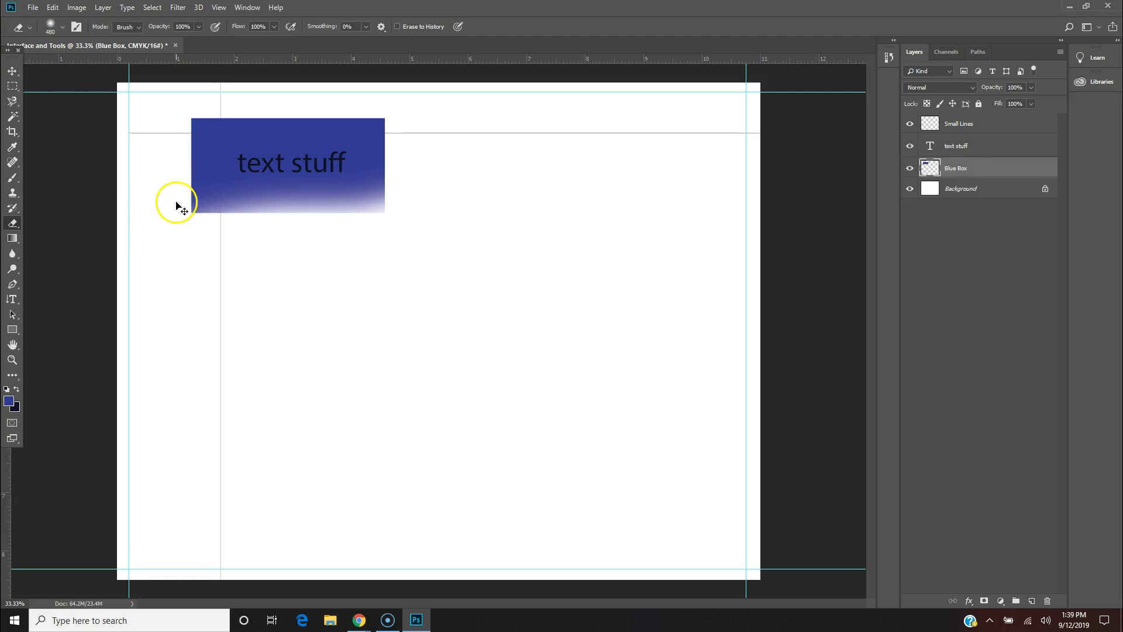
pyautogui.hotkey('ctrl', 'z')
# - Try moving a rectangular marquee about 2.6 in wide and 1 in tall over the blue box's lower edge, clearing each trial selection
pyautogui.press('m')
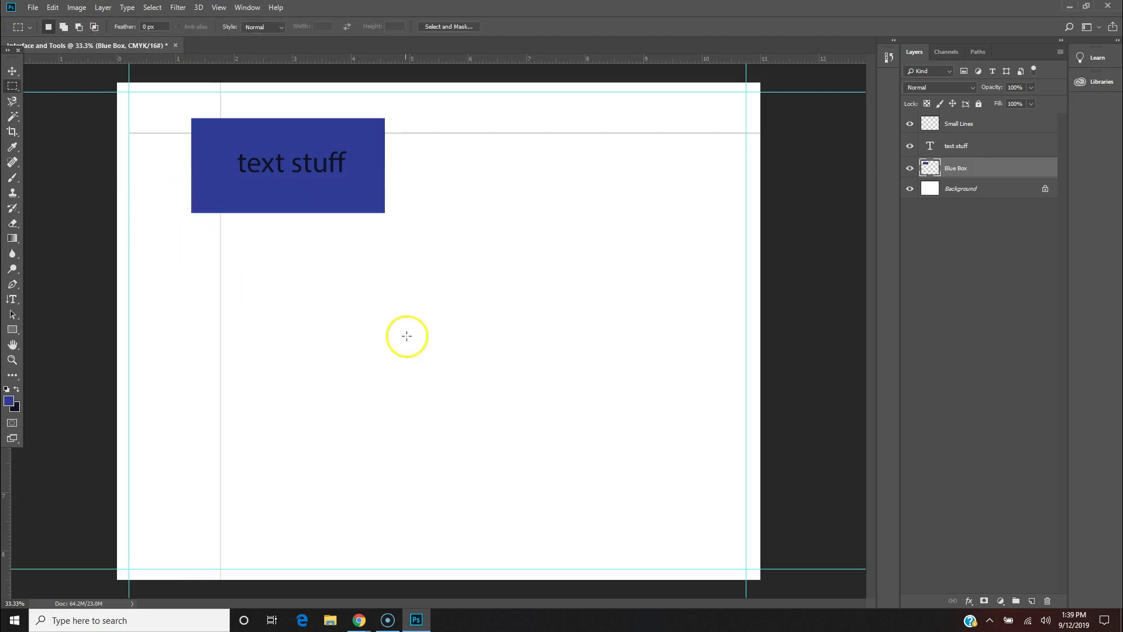
pyautogui.moveTo(412, 198); pyautogui.dragTo(258, 256)
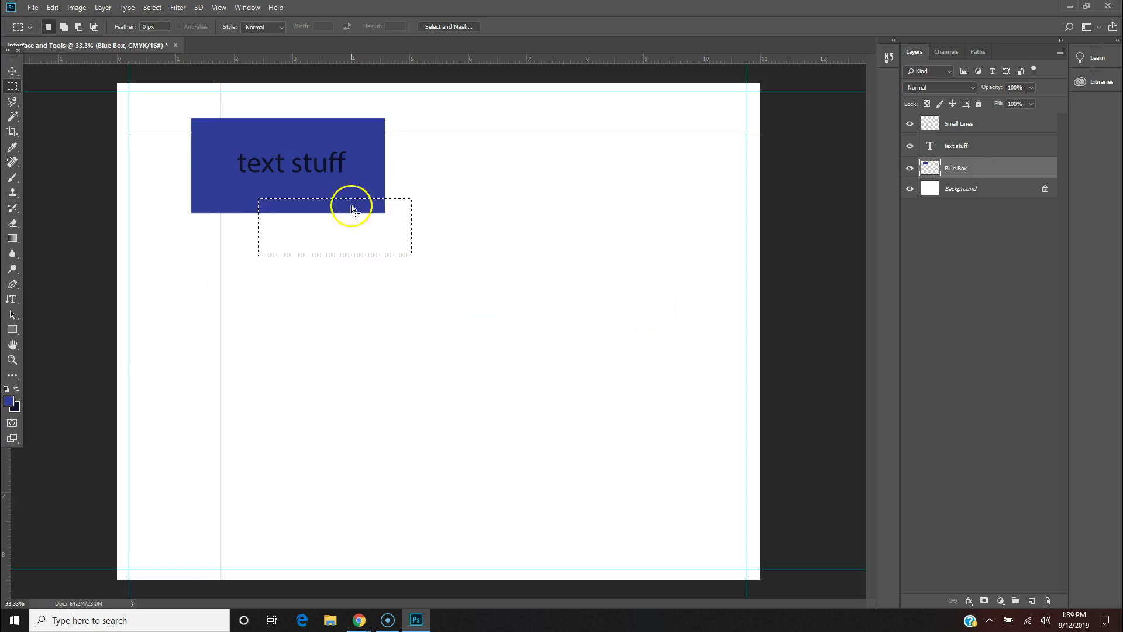
pyautogui.moveTo(308, 245); pyautogui.dragTo(340, 228)
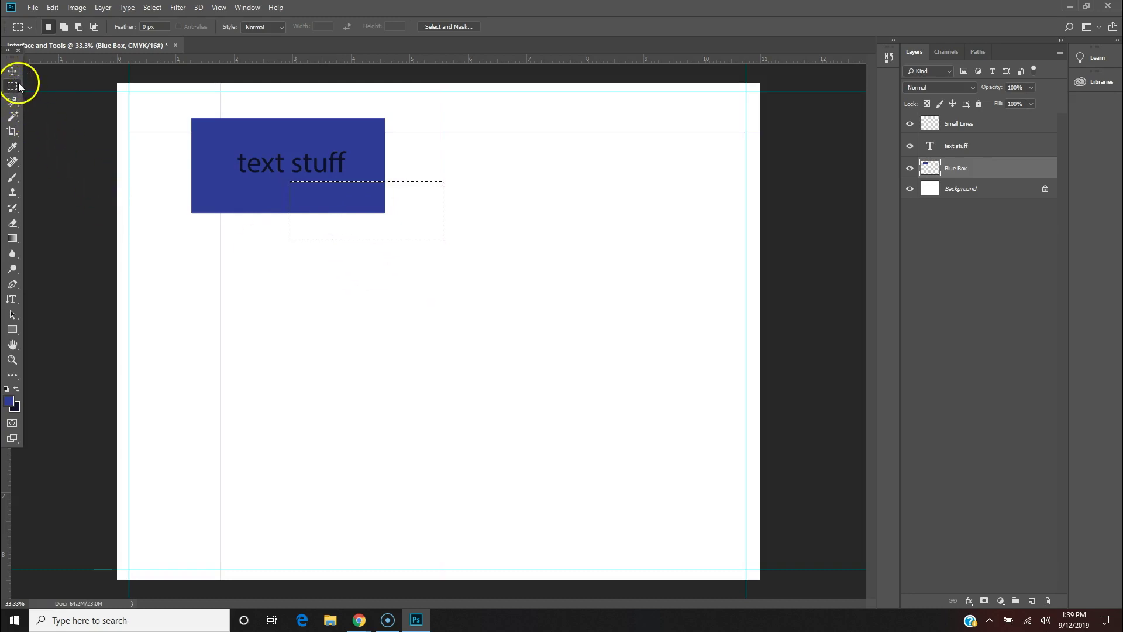
pyautogui.click(402, 263)
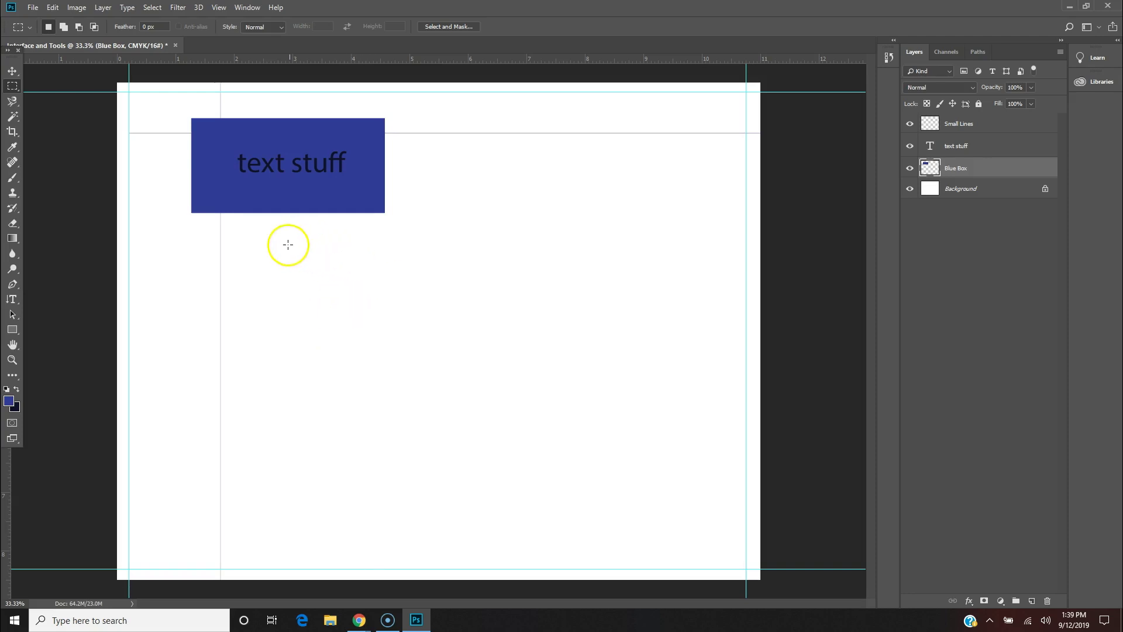
pyautogui.moveTo(444, 205); pyautogui.dragTo(311, 313)
pyautogui.click(310, 314)
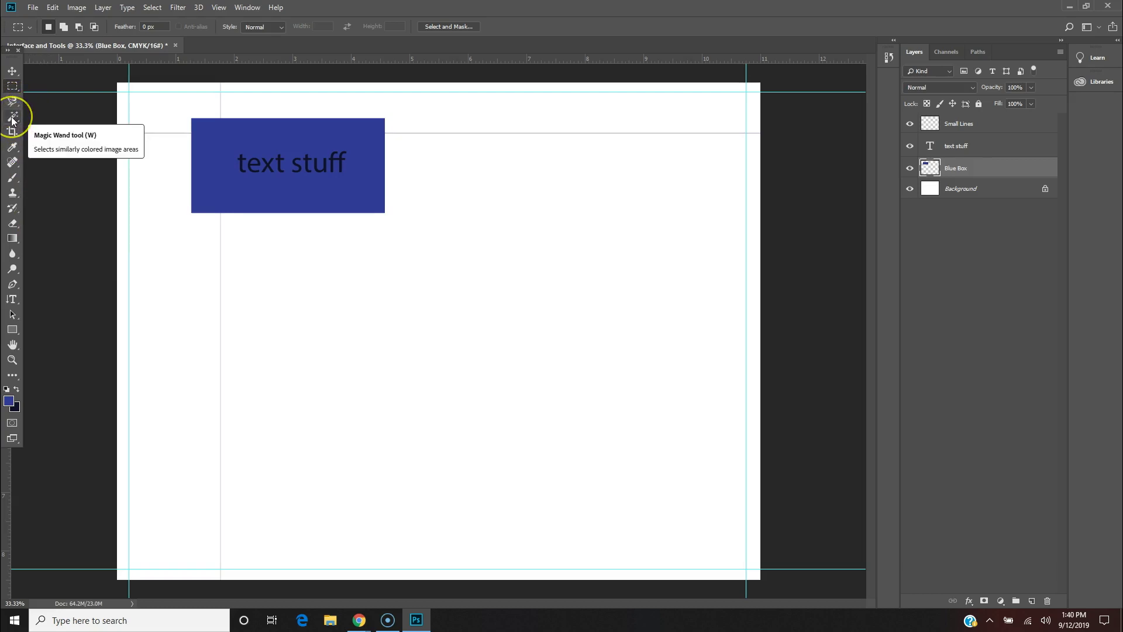
# - Try the Magic Wand tool on the blue rectangle and on the empty area around it, with the Blue Box layer active
pyautogui.moveTo(12, 119); pyautogui.dragTo(88, 125)
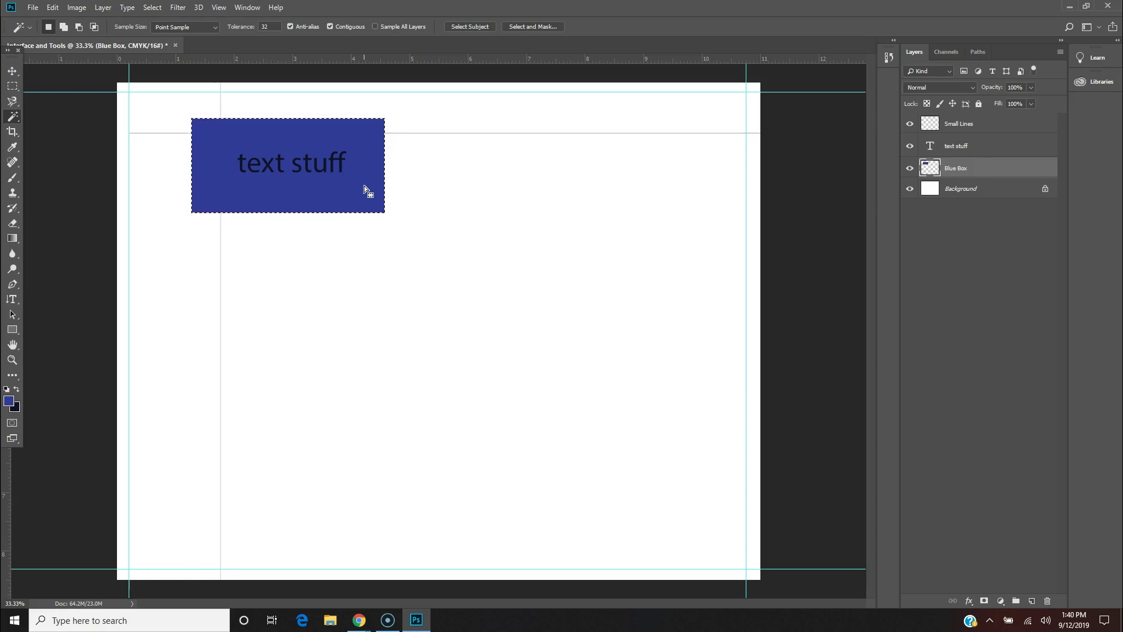
pyautogui.click(338, 181)
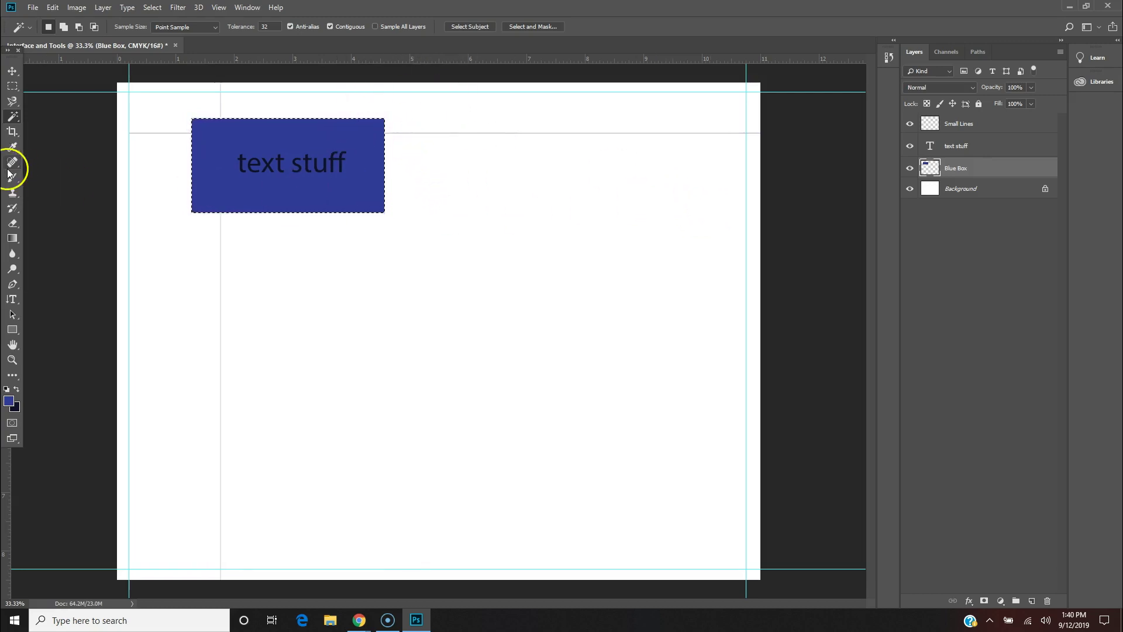
pyautogui.click(599, 256)
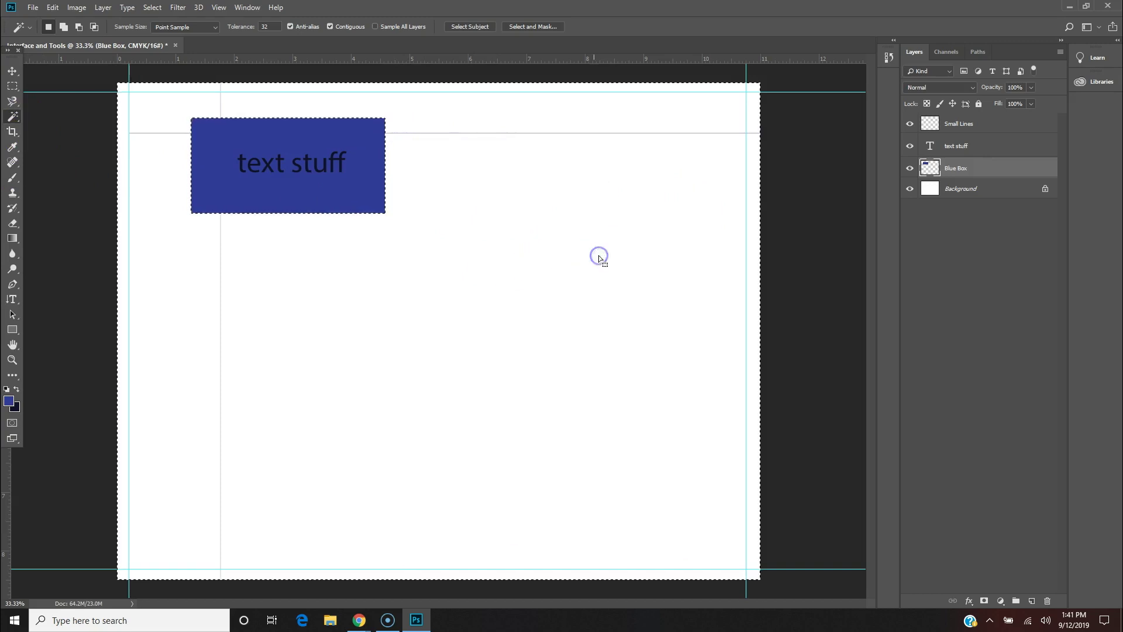
pyautogui.rightClick(12, 117)
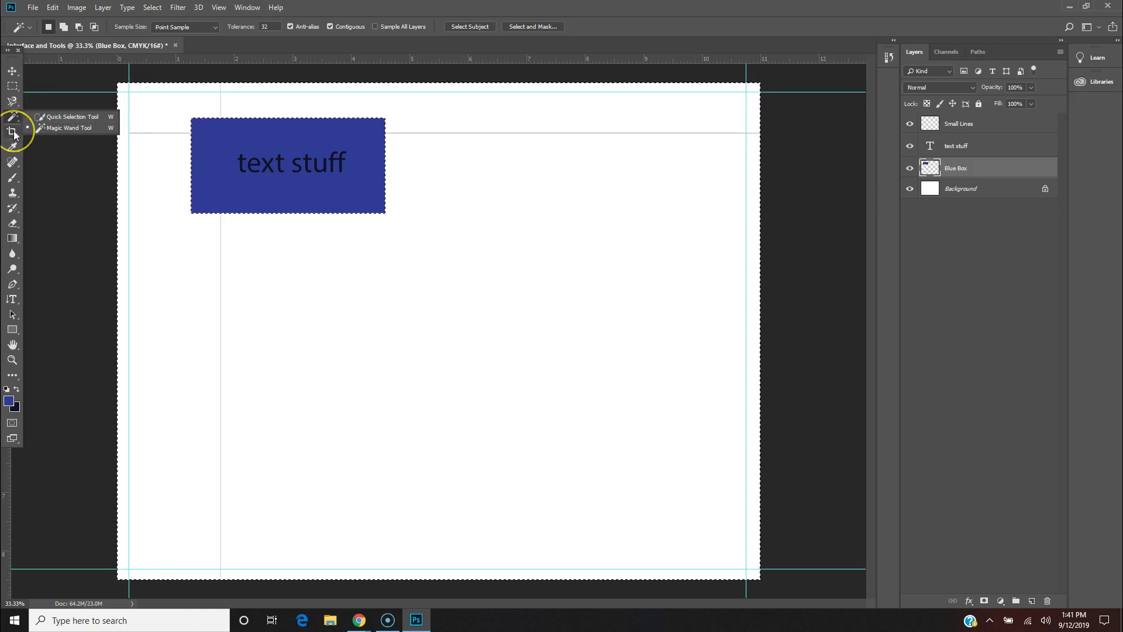
# - Deselect the Blue Box layer and clear the Magic Wand selection with the Rectangular Marquee tool
pyautogui.click(955, 255)
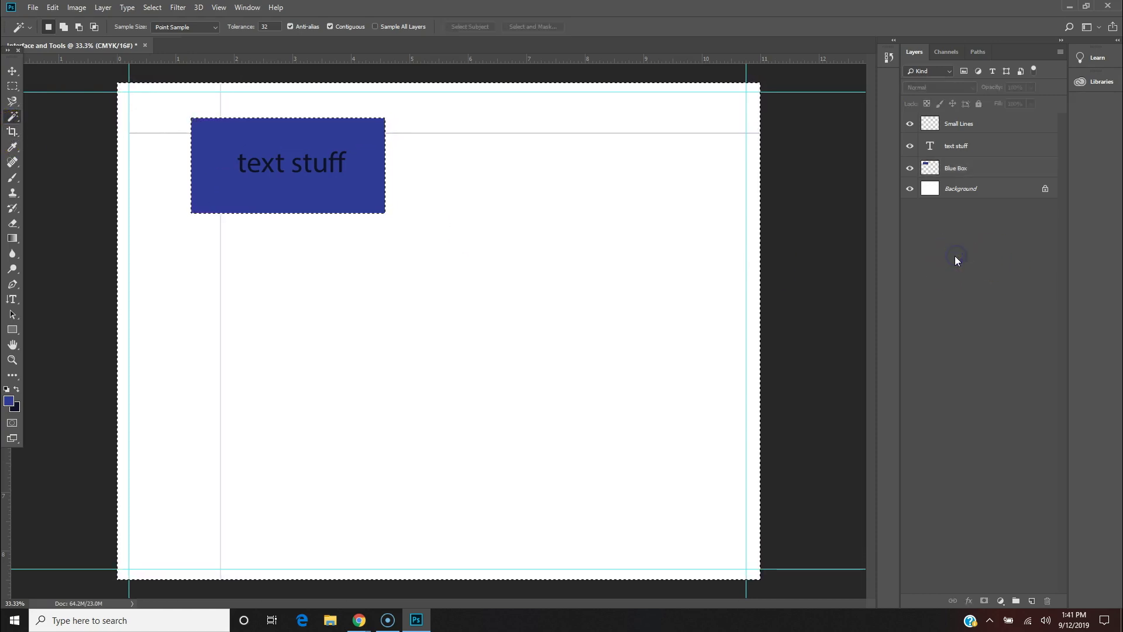
pyautogui.press('m')
pyautogui.click(501, 237)
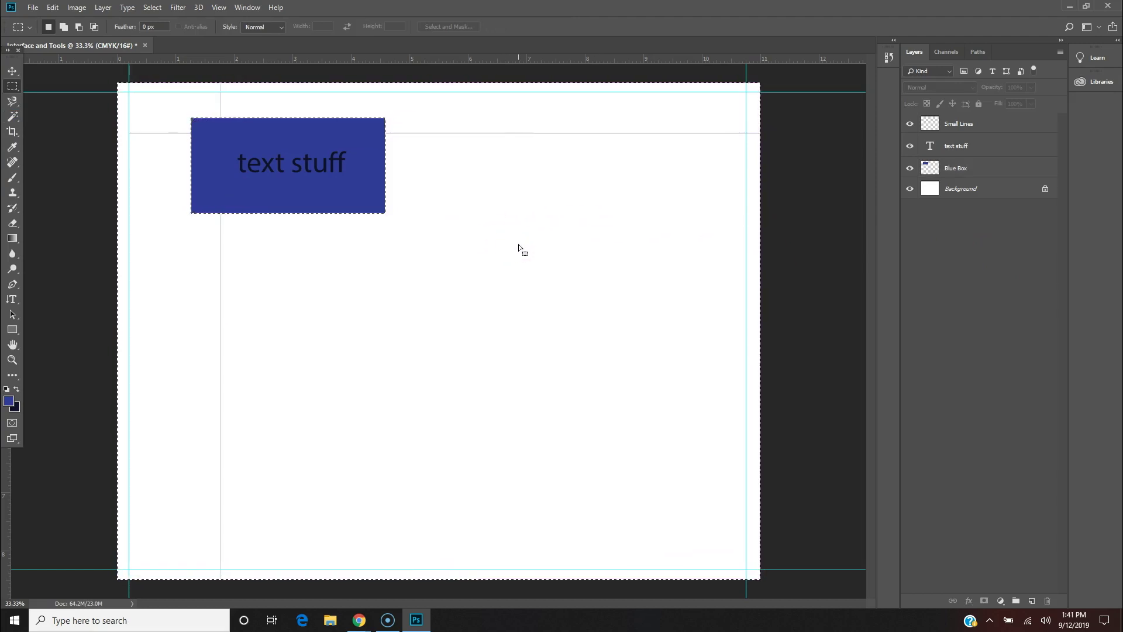
pyautogui.click(486, 238)
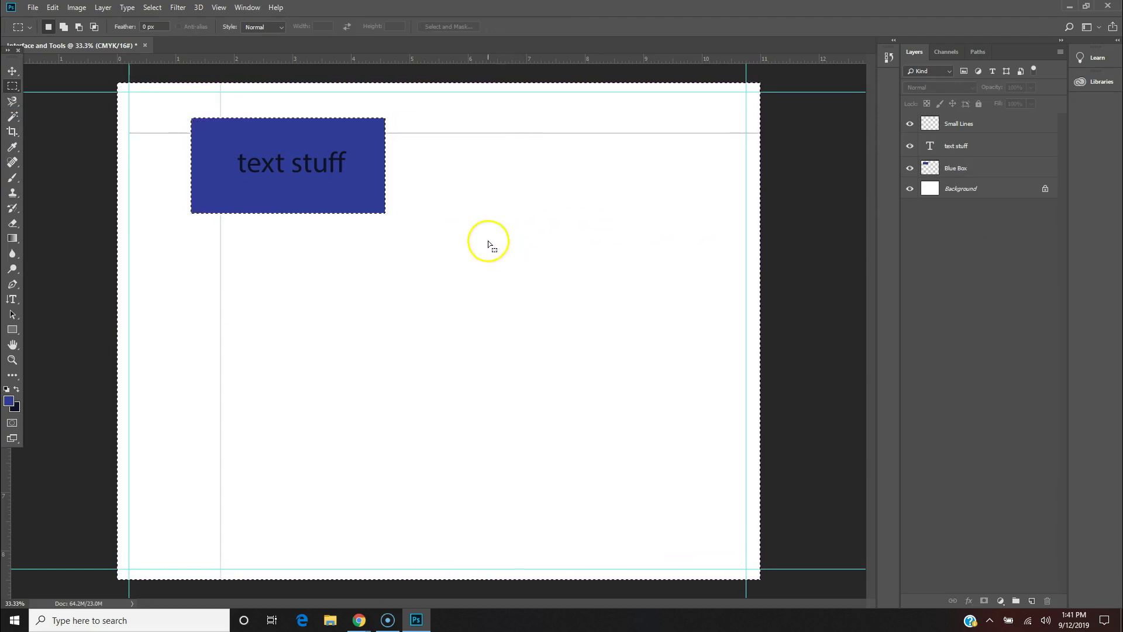
pyautogui.press('v')
pyautogui.press('m')
pyautogui.click(378, 175)
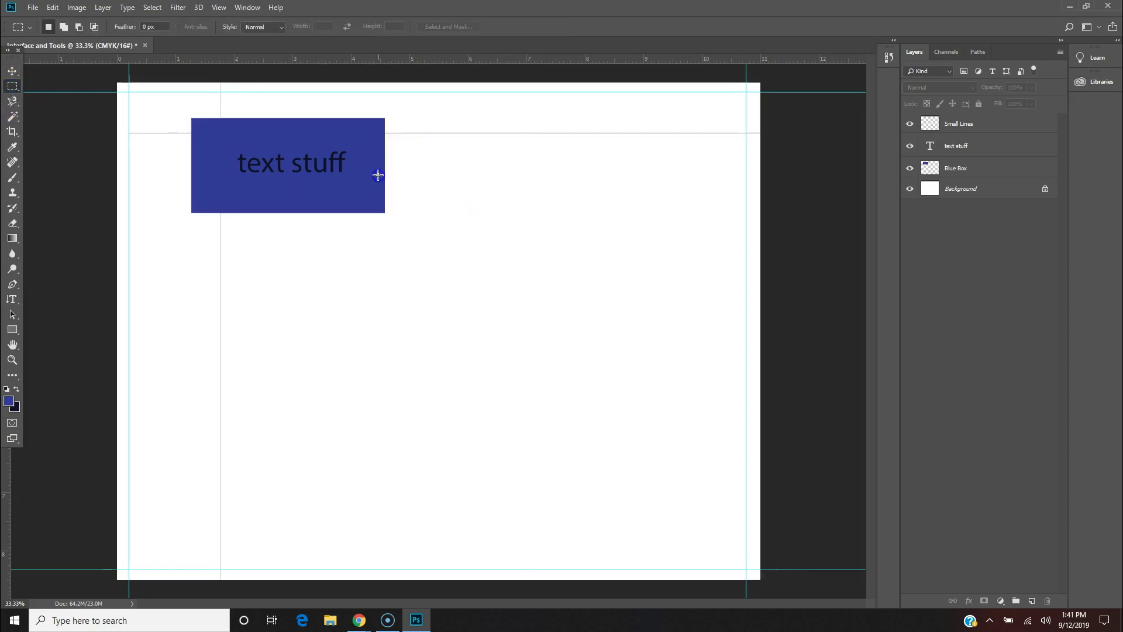
pyautogui.click(12, 132)
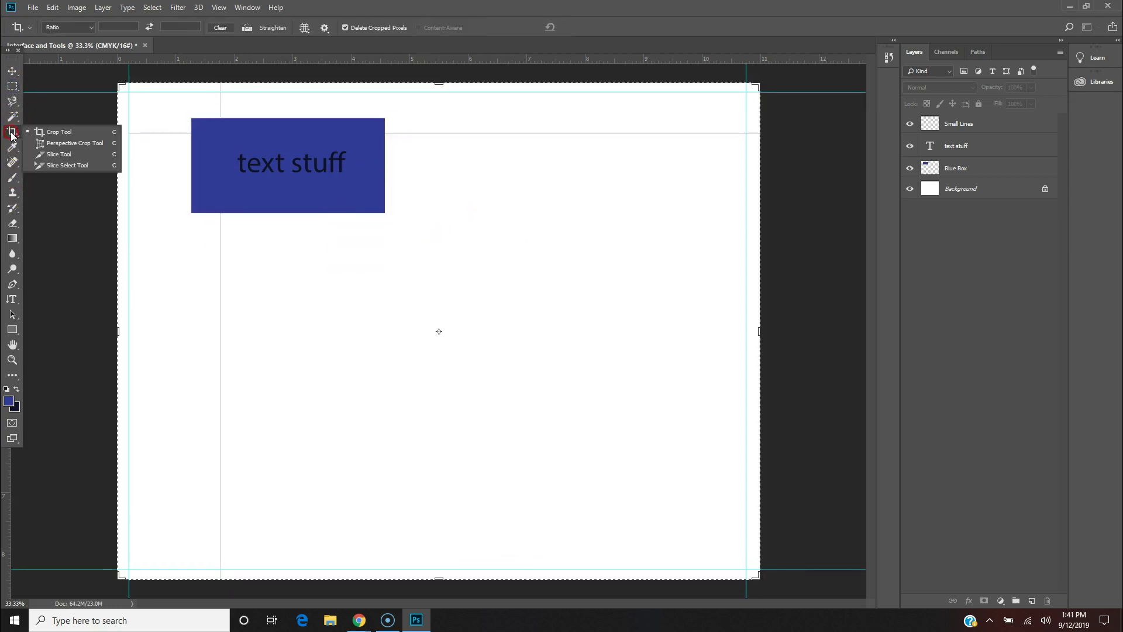
pyautogui.click(78, 132)
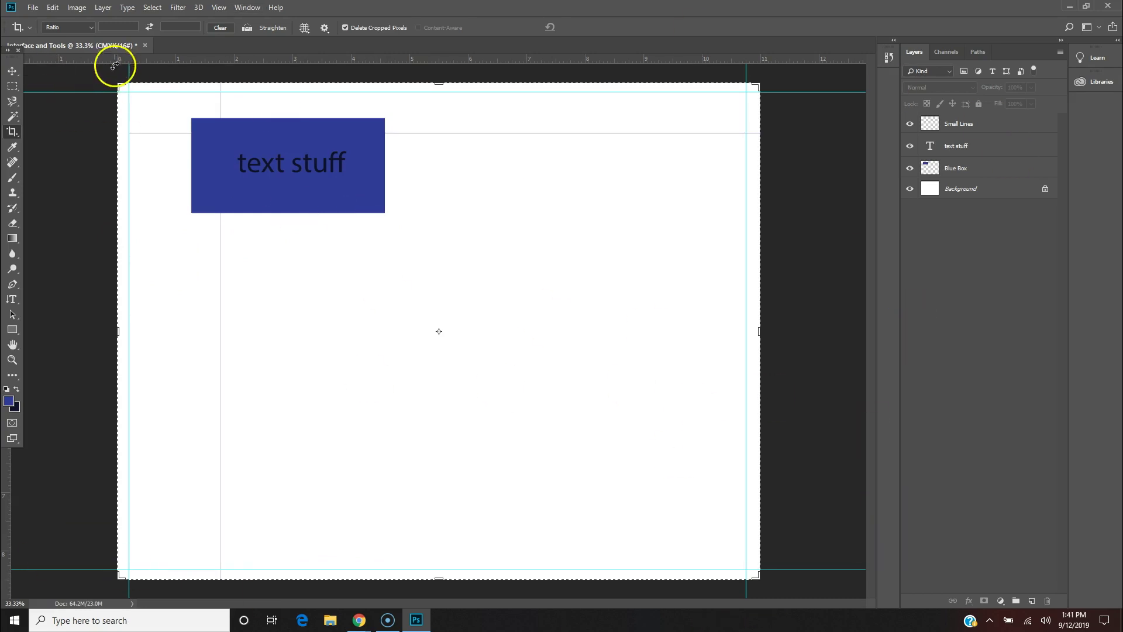
pyautogui.press('Escape')
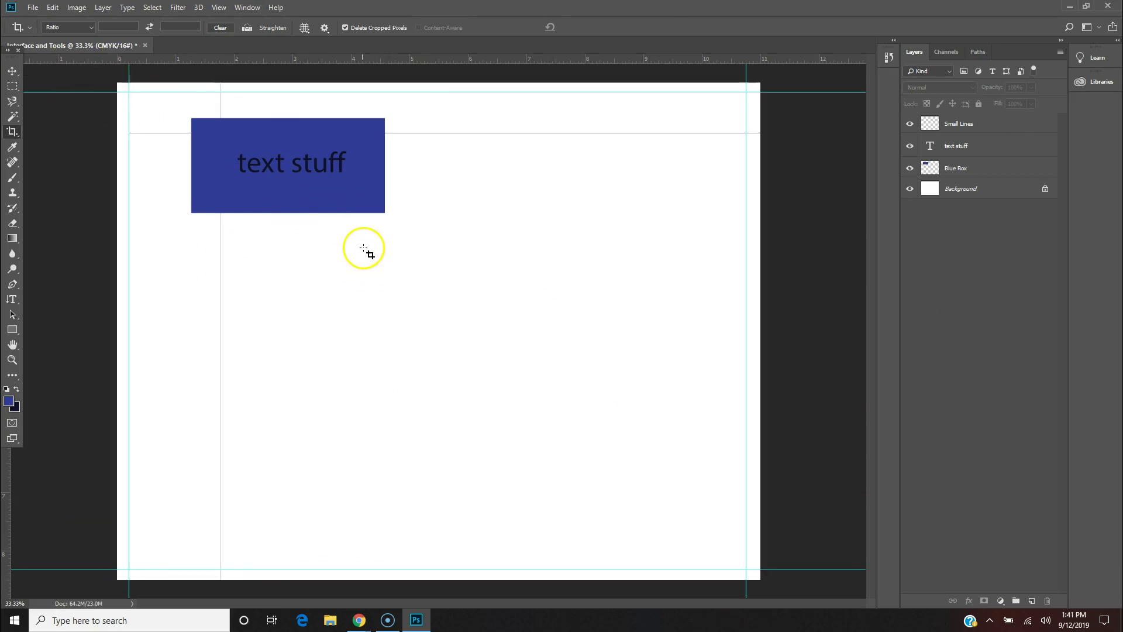
pyautogui.press('m')
pyautogui.click(477, 325)
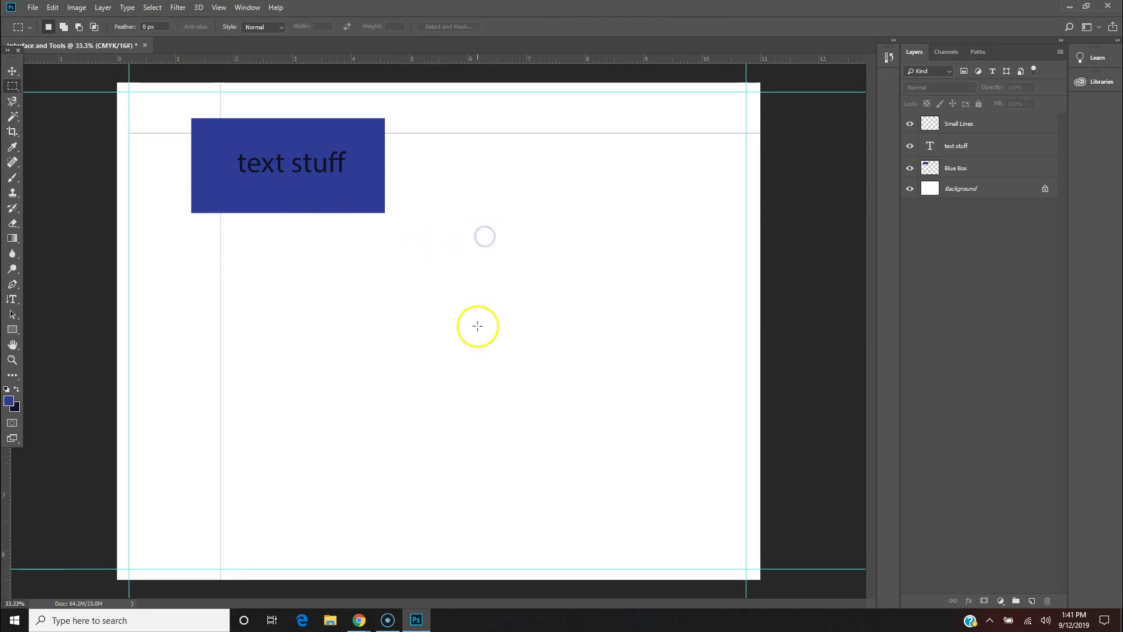
# - Bring up the Crop tool's frame around the whole canvas and commit it at full size
pyautogui.click(12, 131)
pyautogui.click(411, 154)
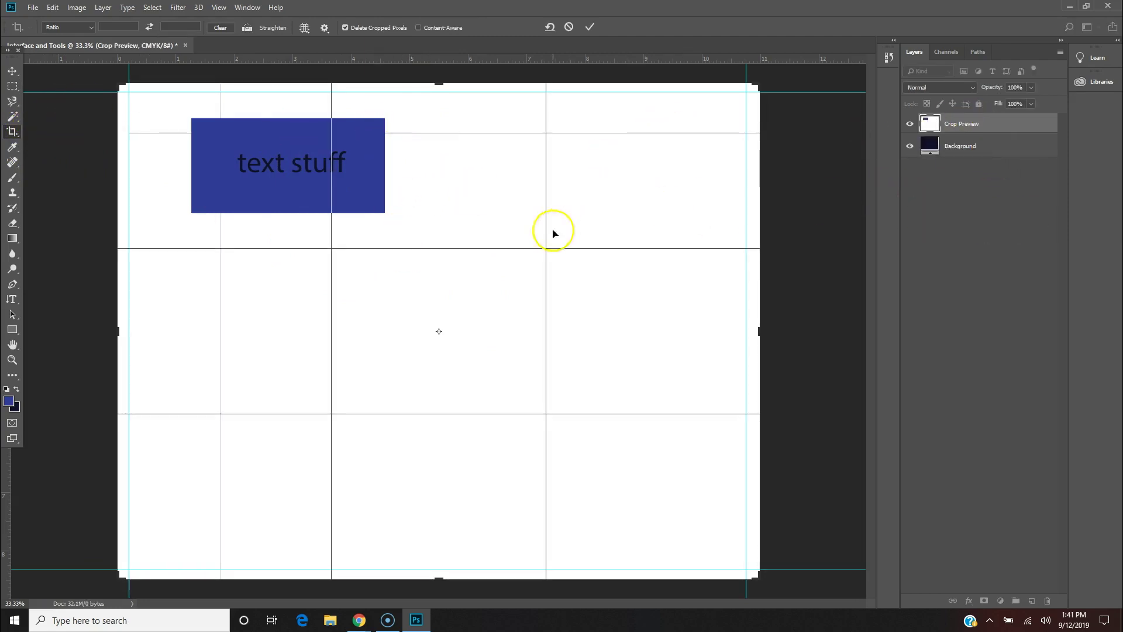
pyautogui.press('Return')
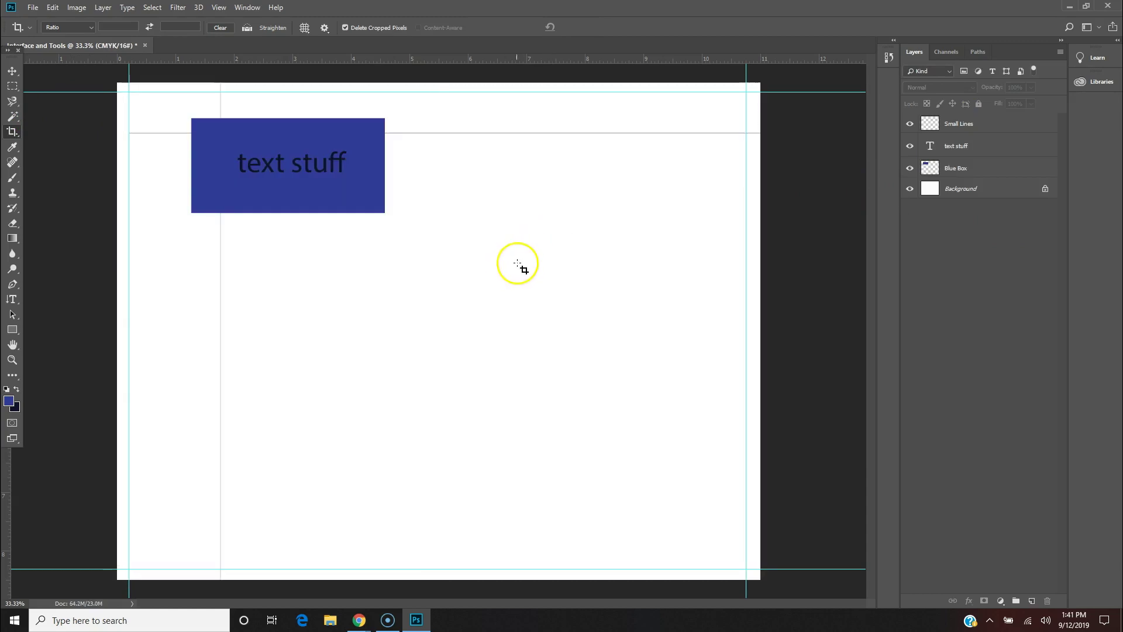
# - Set the foreground color to white (ffffff) by sampling the empty canvas with the Eyedropper
pyautogui.click(13, 148)
pyautogui.moveTo(14, 151); pyautogui.dragTo(40, 151)
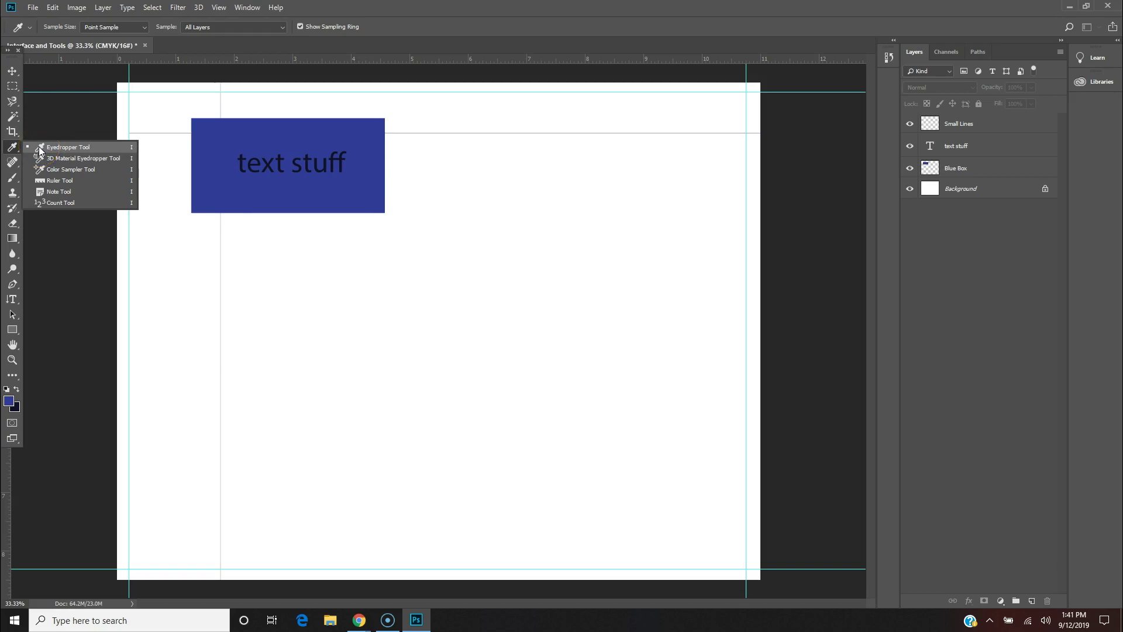
pyautogui.click(12, 403)
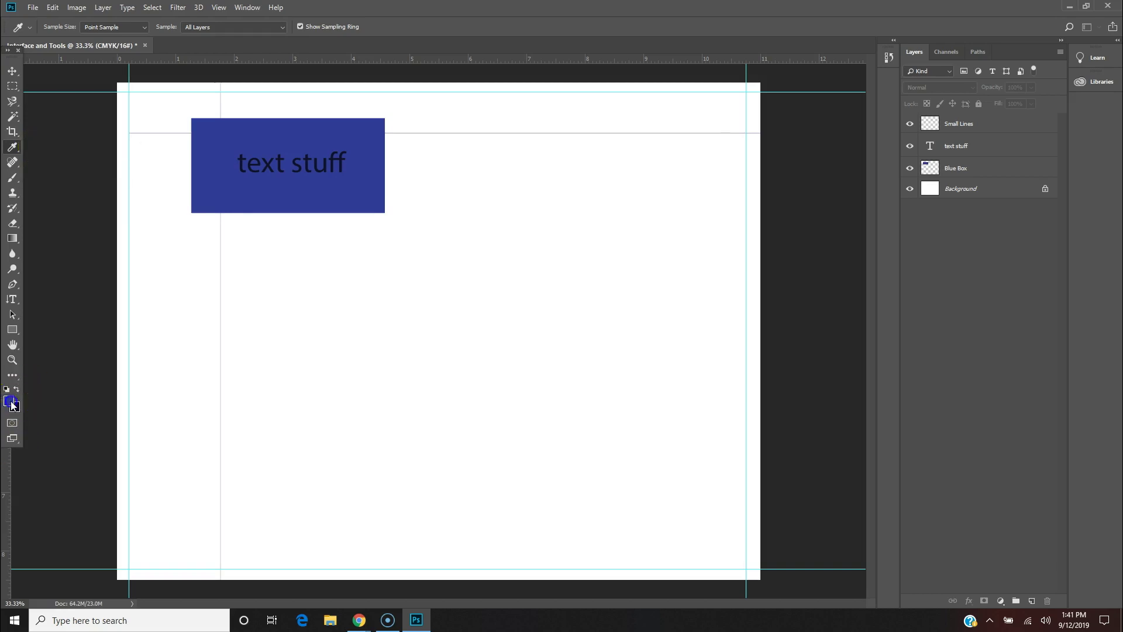
pyautogui.click(11, 403)
pyautogui.click(333, 322)
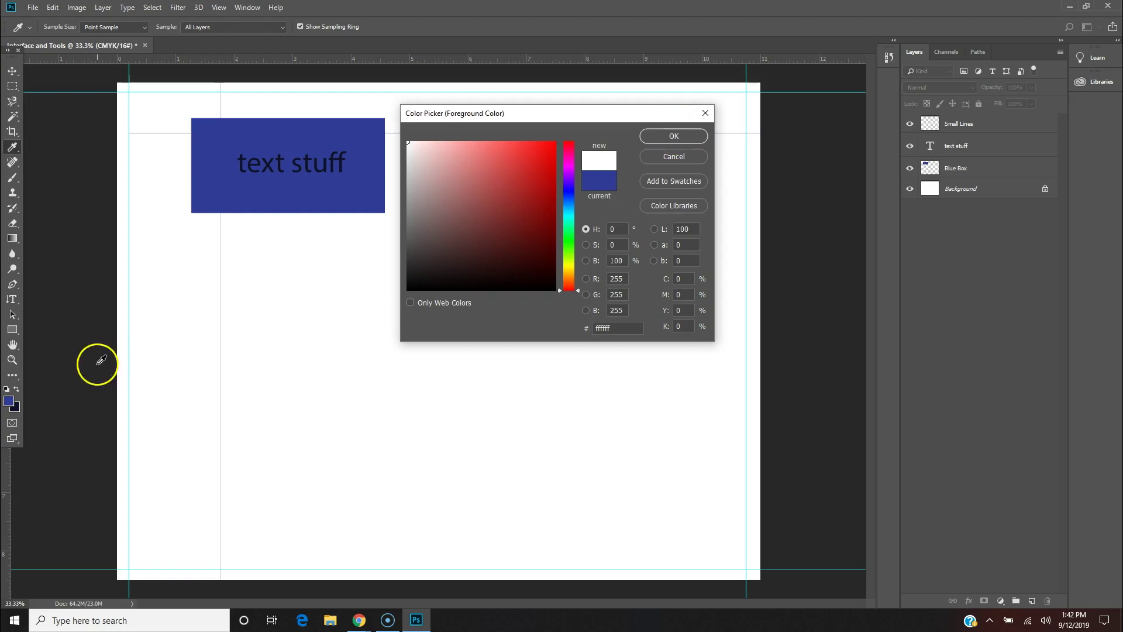
pyautogui.click(689, 137)
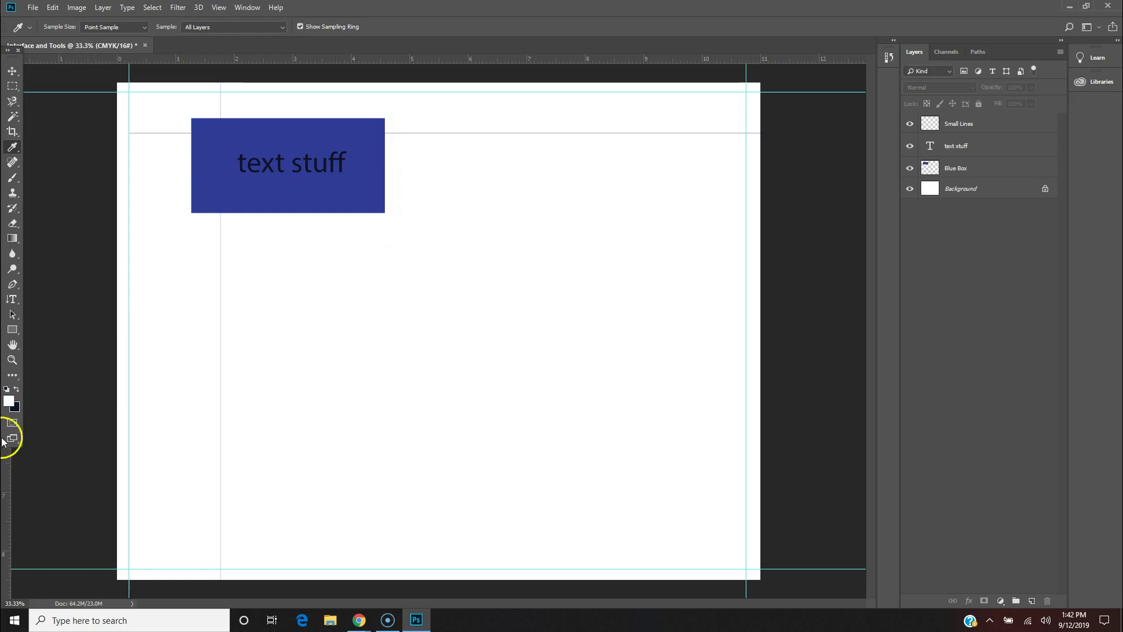
pyautogui.click(17, 389)
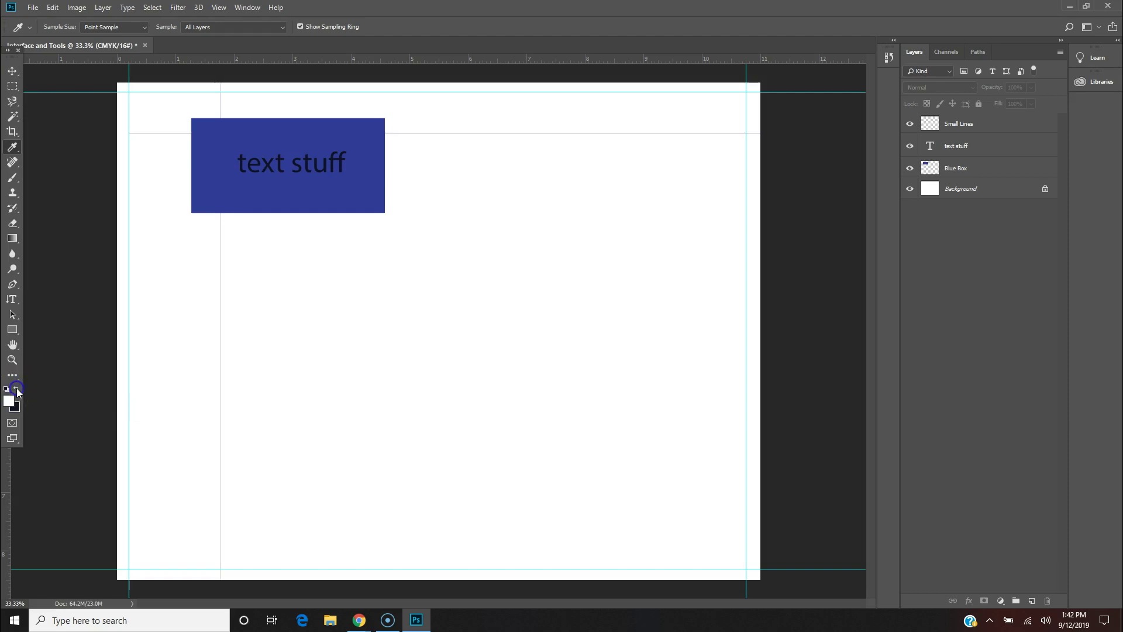
# - Set the foreground color to the blue rectangle's color, hex 303c96, by sampling it from the canvas
pyautogui.click(9, 400)
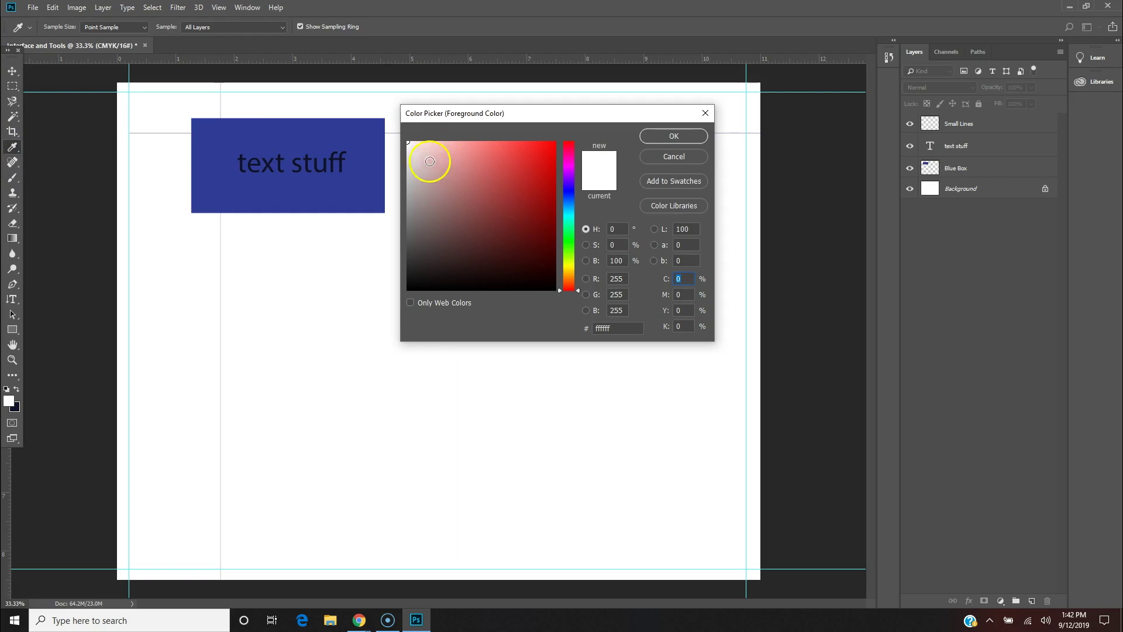
pyautogui.moveTo(364, 153); pyautogui.dragTo(243, 157)
pyautogui.moveTo(338, 146); pyautogui.dragTo(343, 136)
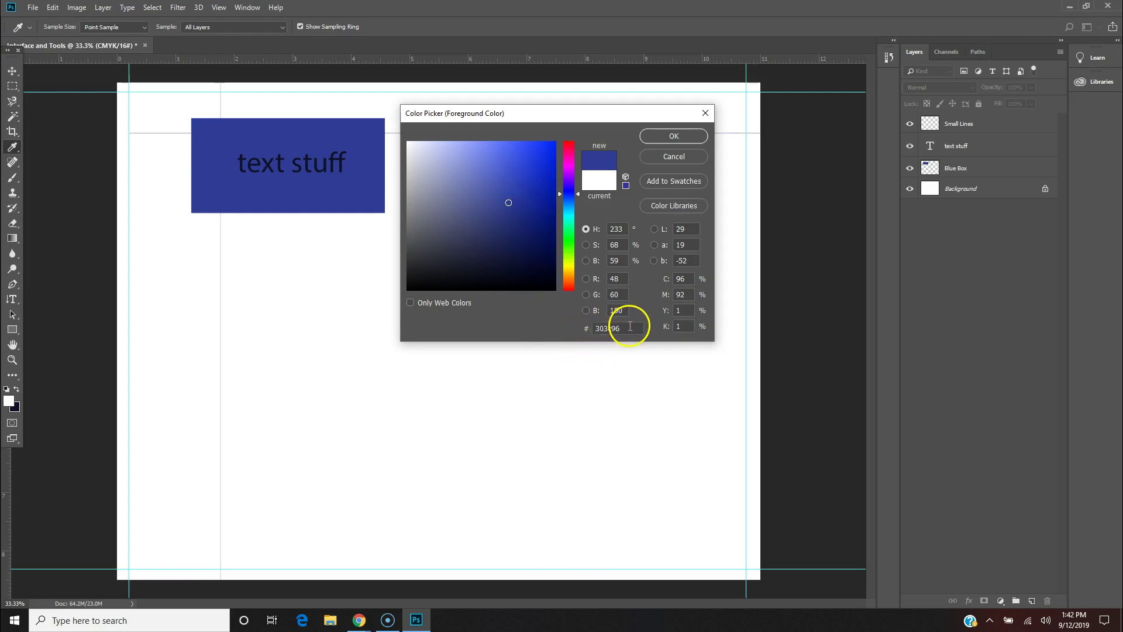
pyautogui.moveTo(624, 327); pyautogui.dragTo(575, 325)
pyautogui.click(558, 351)
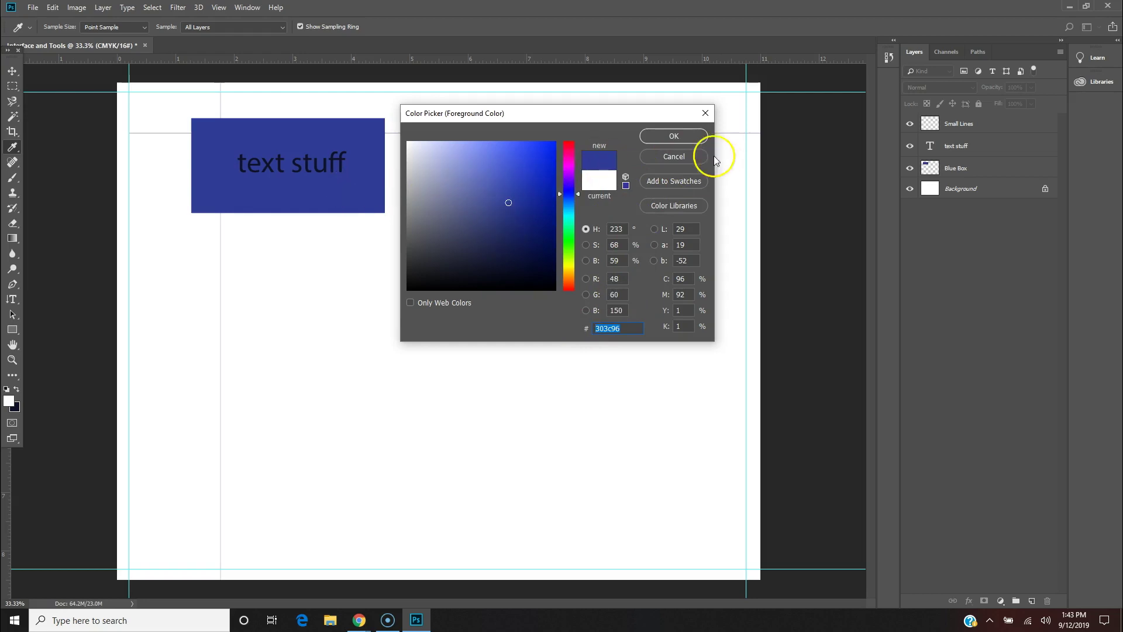
pyautogui.click(674, 137)
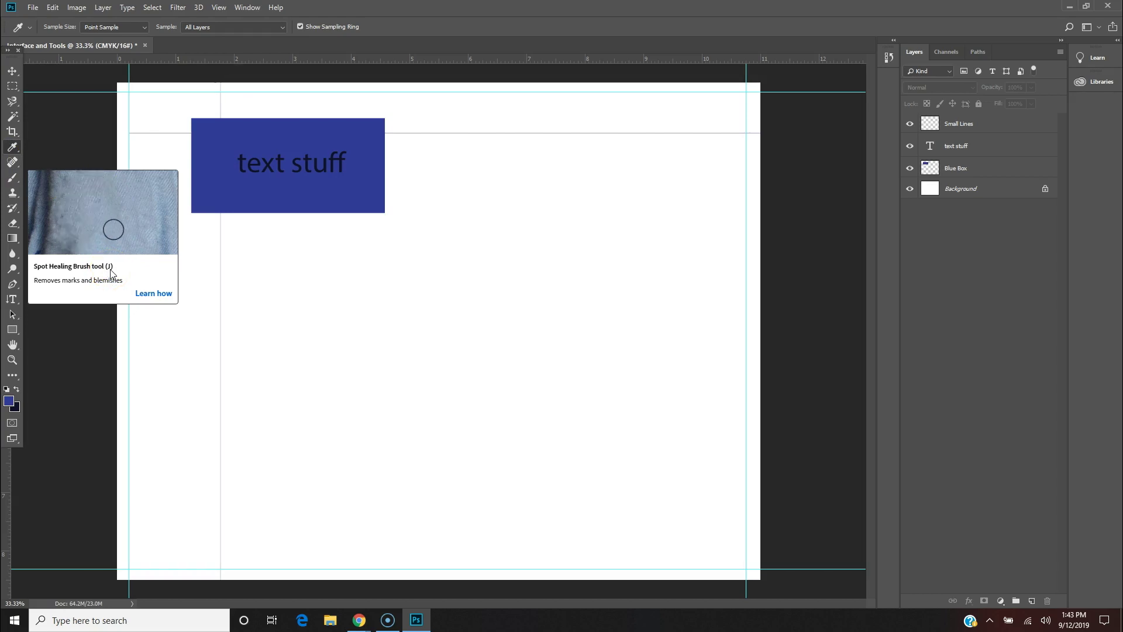
# - Activate the Clone Stamp tool and select the Blue Box layer as the layer to clone on
pyautogui.click(11, 182)
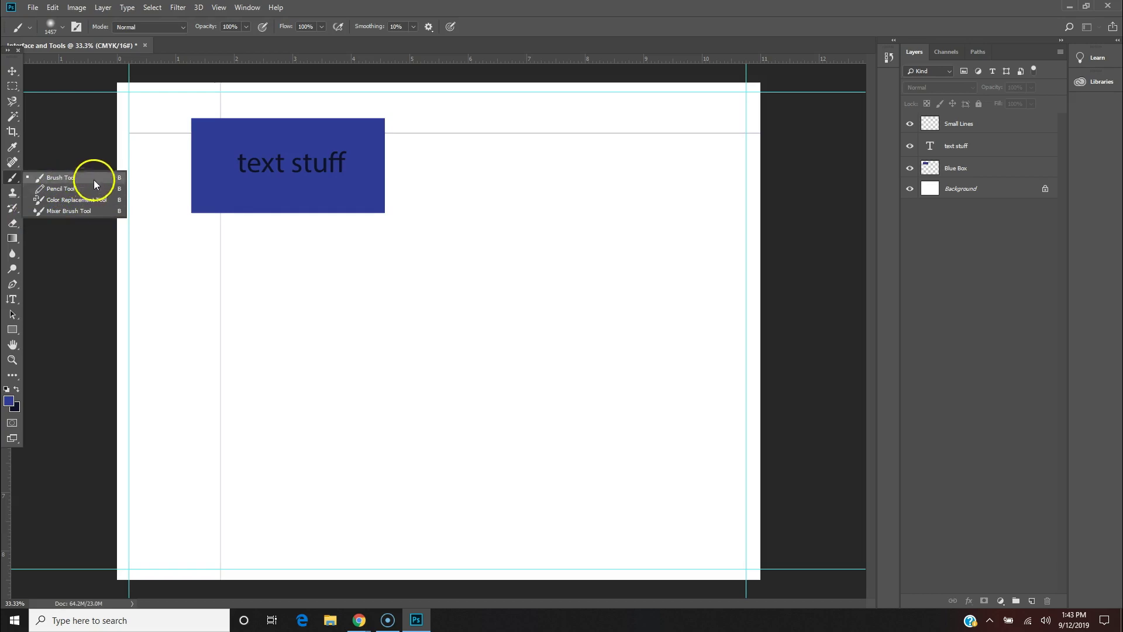
pyautogui.click(12, 193)
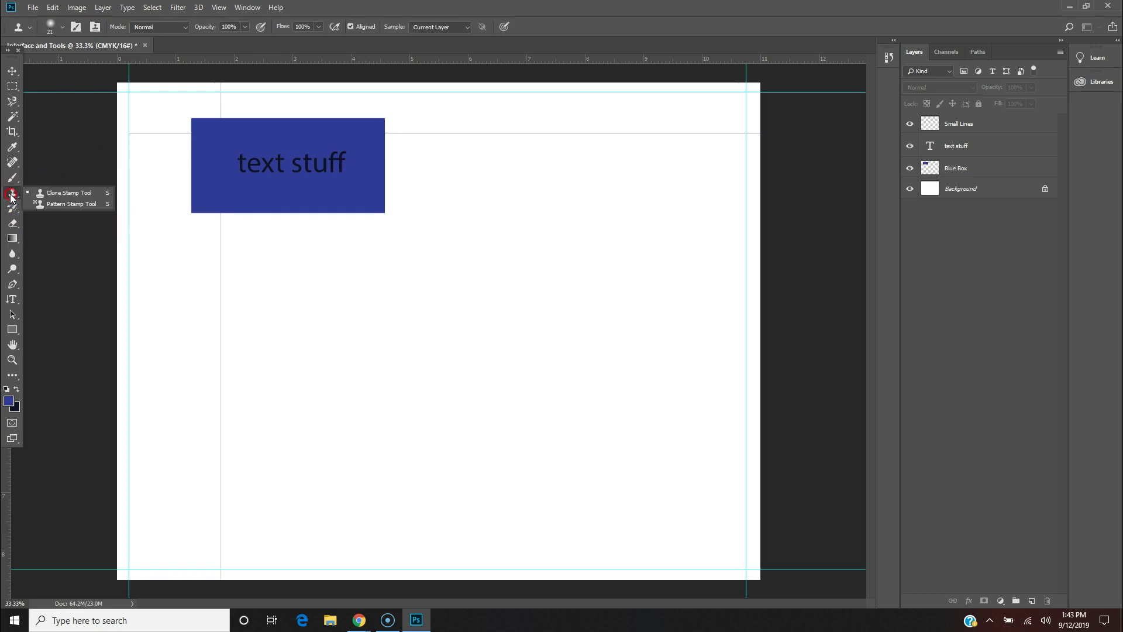
pyautogui.click(77, 193)
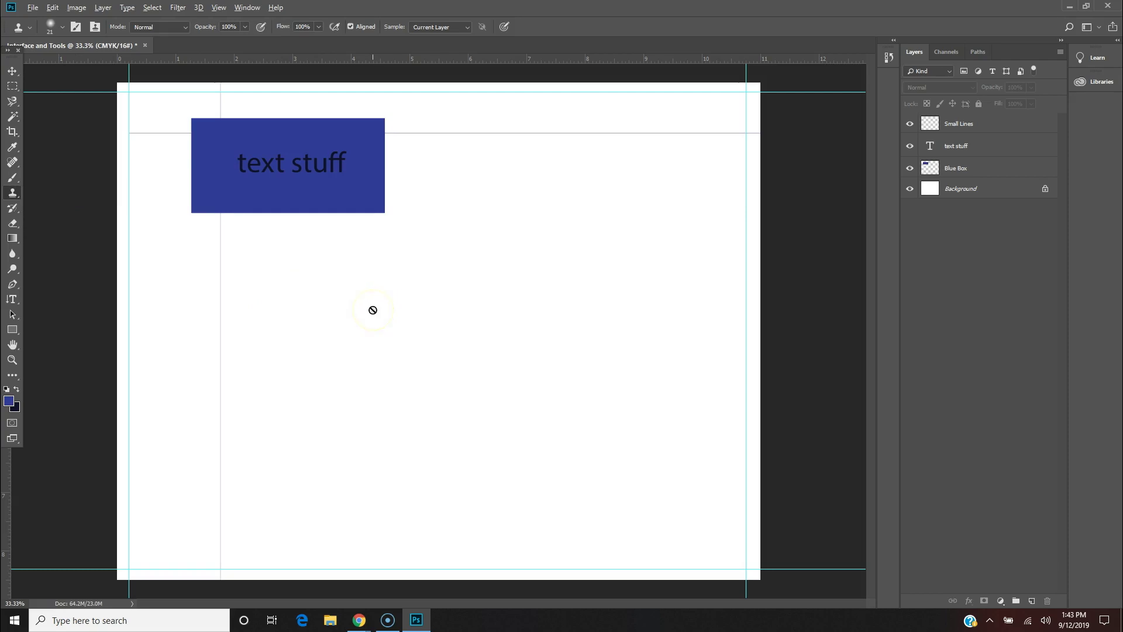
pyautogui.click(965, 168)
# - Set the Clone Stamp brush size to 196 px
pyautogui.rightClick(310, 190)
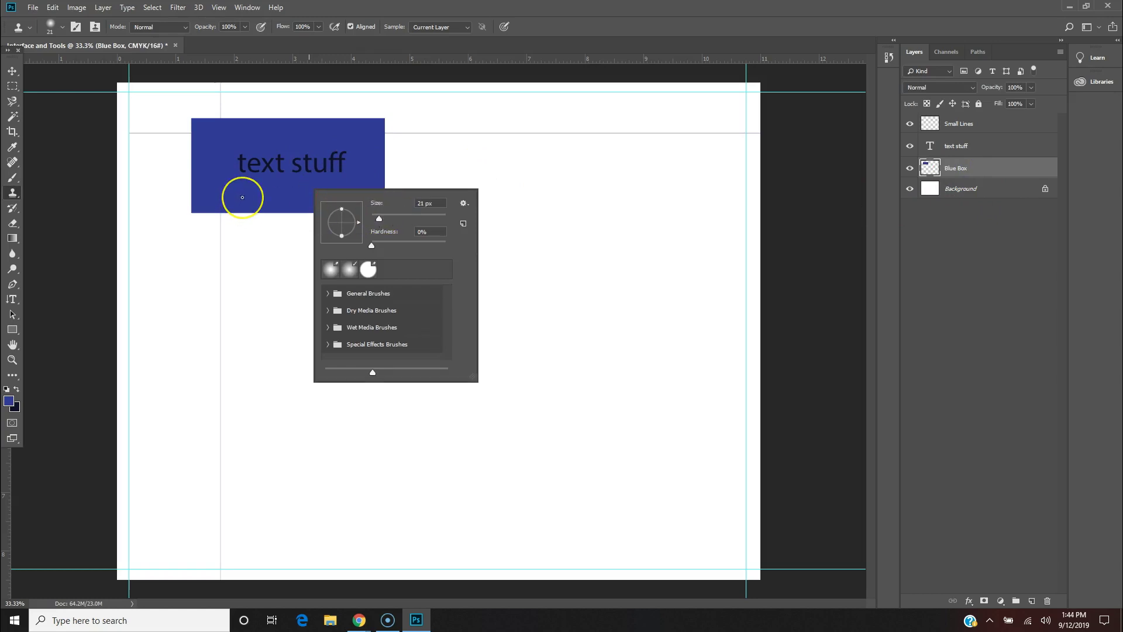
pyautogui.click(221, 199)
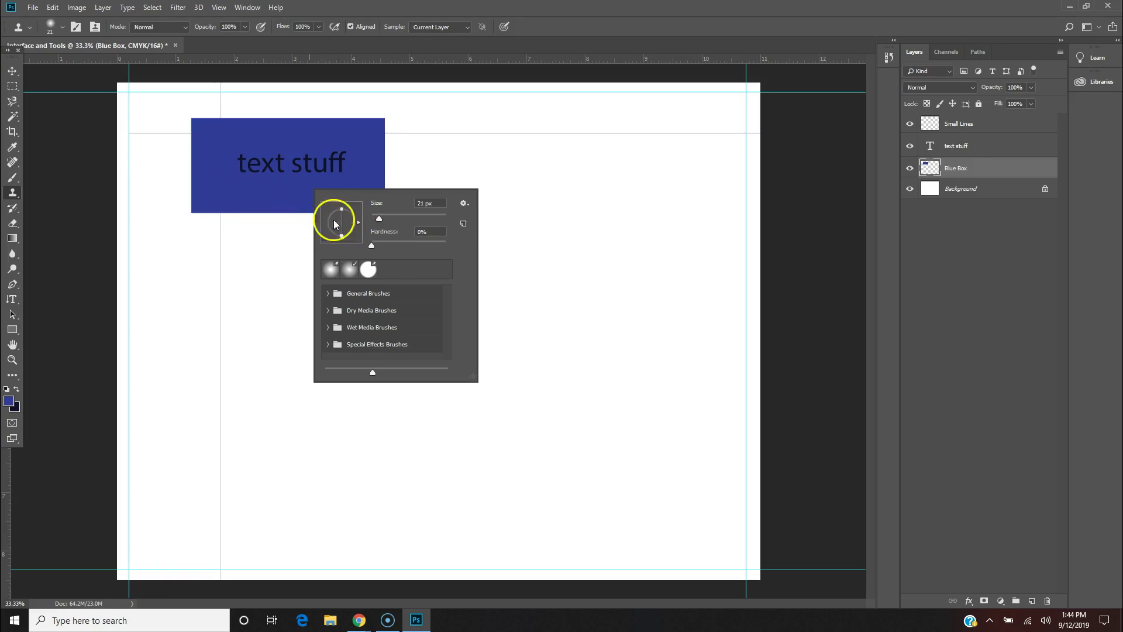
pyautogui.click(379, 220)
pyautogui.moveTo(422, 233); pyautogui.dragTo(419, 231)
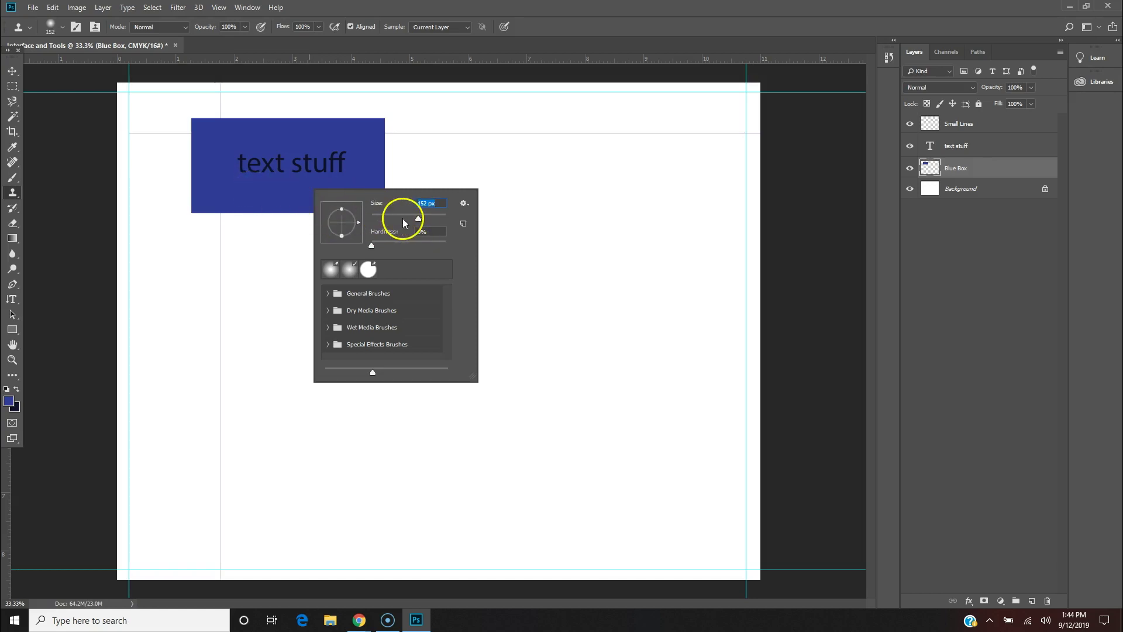
pyautogui.moveTo(418, 219); pyautogui.dragTo(426, 220)
# - Sample the lower-left area of the blue rectangle and clone the whole rectangle onto the empty canvas below it
pyautogui.keyDown('alt'); pyautogui.click(223, 193); pyautogui.keyUp('alt')
pyautogui.click(223, 191)
pyautogui.click(221, 190)
pyautogui.moveTo(221, 190)
pyautogui.mouseDown()
pyautogui.moveTo(292, 348)
pyautogui.moveTo(365, 340)
pyautogui.moveTo(348, 352)
pyautogui.moveTo(294, 334)
pyautogui.moveTo(288, 352)
pyautogui.moveTo(386, 354)
pyautogui.moveTo(269, 352)
pyautogui.moveTo(265, 291)
pyautogui.moveTo(263, 346)
pyautogui.moveTo(295, 322)
pyautogui.moveTo(217, 195)
pyautogui.moveTo(280, 327)
pyautogui.moveTo(282, 289)
pyautogui.moveTo(294, 341)
pyautogui.mouseUp()
pyautogui.keyDown('alt'); pyautogui.click(205, 181); pyautogui.keyUp('alt')
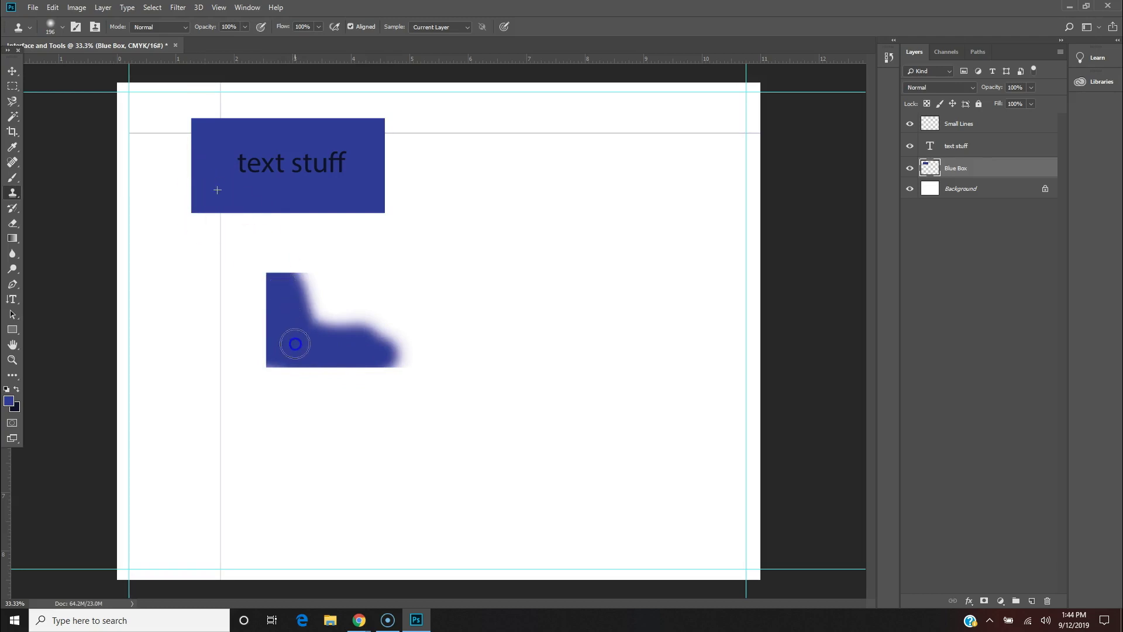
pyautogui.keyDown('alt'); pyautogui.click(228, 193); pyautogui.keyUp('alt')
pyautogui.moveTo(307, 289)
pyautogui.mouseDown()
pyautogui.moveTo(301, 350)
pyautogui.moveTo(319, 277)
pyautogui.moveTo(326, 309)
pyautogui.moveTo(358, 281)
pyautogui.moveTo(317, 274)
pyautogui.moveTo(393, 284)
pyautogui.moveTo(321, 309)
pyautogui.moveTo(413, 280)
pyautogui.moveTo(376, 308)
pyautogui.moveTo(390, 349)
pyautogui.moveTo(447, 353)
pyautogui.moveTo(453, 366)
pyautogui.moveTo(451, 308)
pyautogui.moveTo(392, 286)
pyautogui.moveTo(439, 374)
pyautogui.moveTo(456, 370)
pyautogui.moveTo(316, 374)
pyautogui.moveTo(281, 283)
pyautogui.moveTo(281, 322)
pyautogui.mouseUp()
pyautogui.click(629, 321)
pyautogui.click(450, 307)
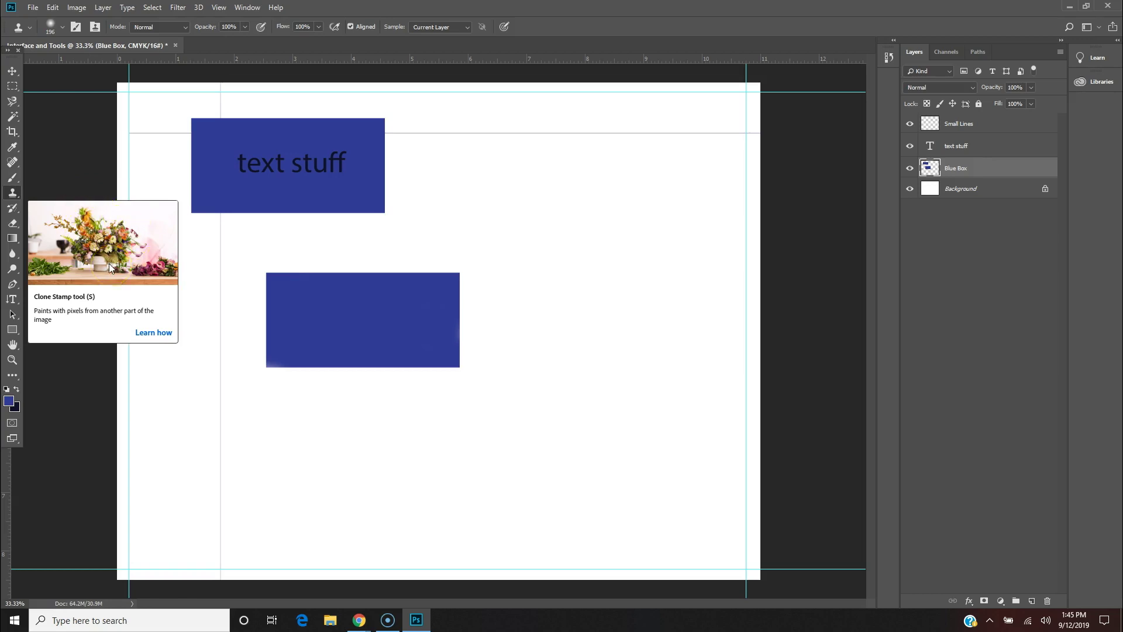
# - Erase the left part of the cloned blue rectangle with the soft Eraser tool
pyautogui.click(18, 223)
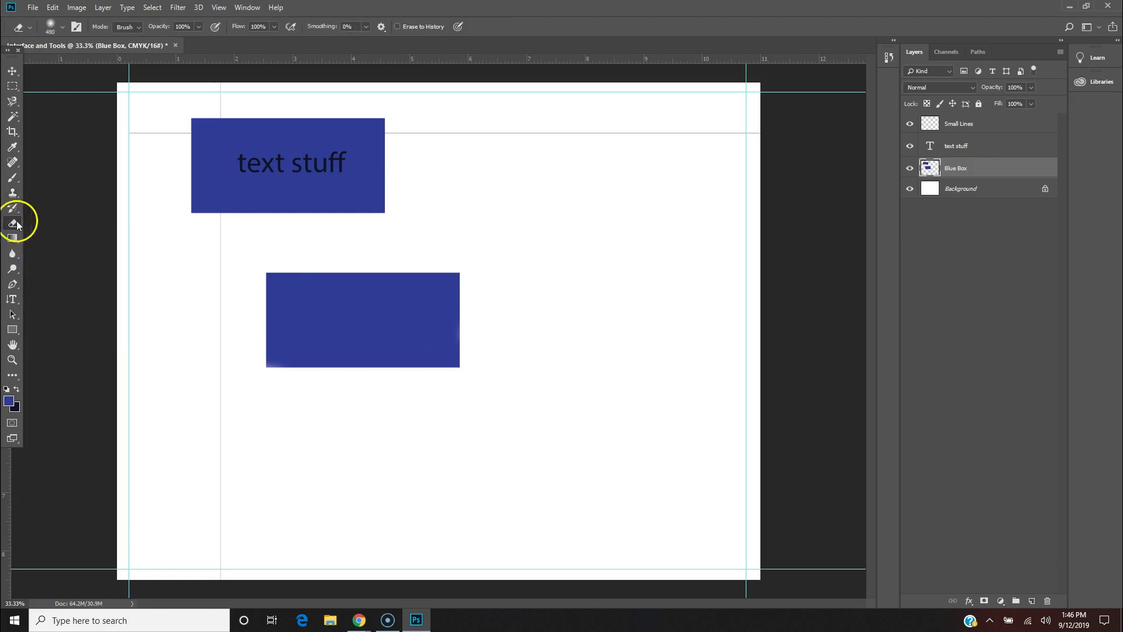
pyautogui.click(155, 230)
pyautogui.moveTo(296, 291)
pyautogui.mouseDown()
pyautogui.moveTo(293, 341)
pyautogui.moveTo(303, 319)
pyautogui.moveTo(281, 269)
pyautogui.moveTo(245, 313)
pyautogui.moveTo(333, 271)
pyautogui.moveTo(339, 279)
pyautogui.moveTo(271, 306)
pyautogui.moveTo(241, 348)
pyautogui.mouseUp()
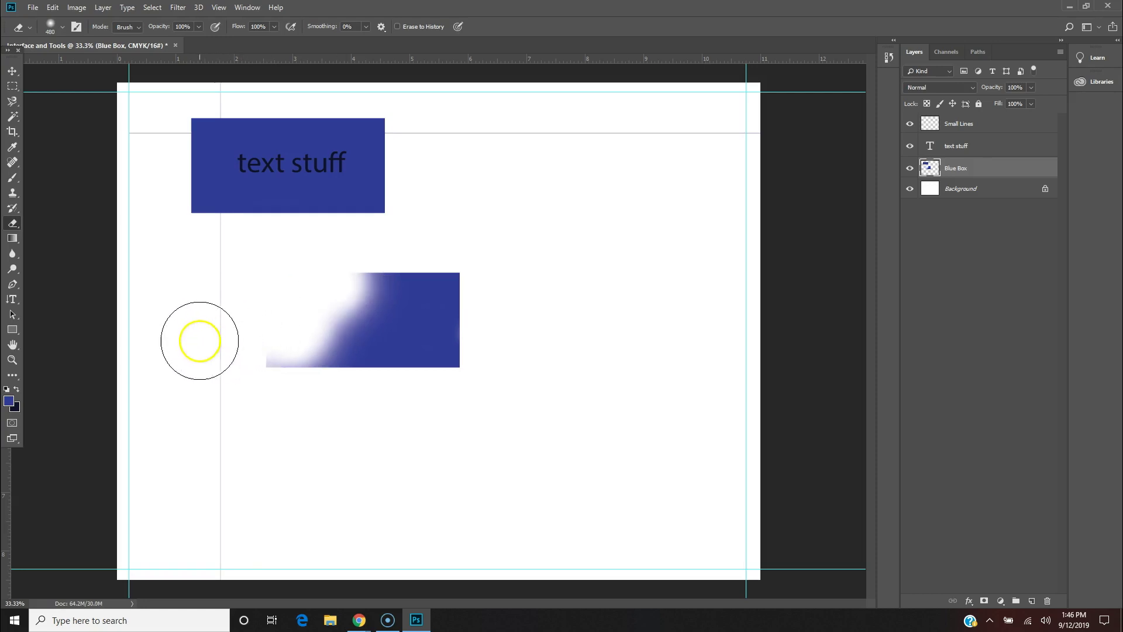
# - Set the eraser hardness to 100% and cut a round notch out of the cloned rectangle's lower-right corner
pyautogui.rightClick(218, 300)
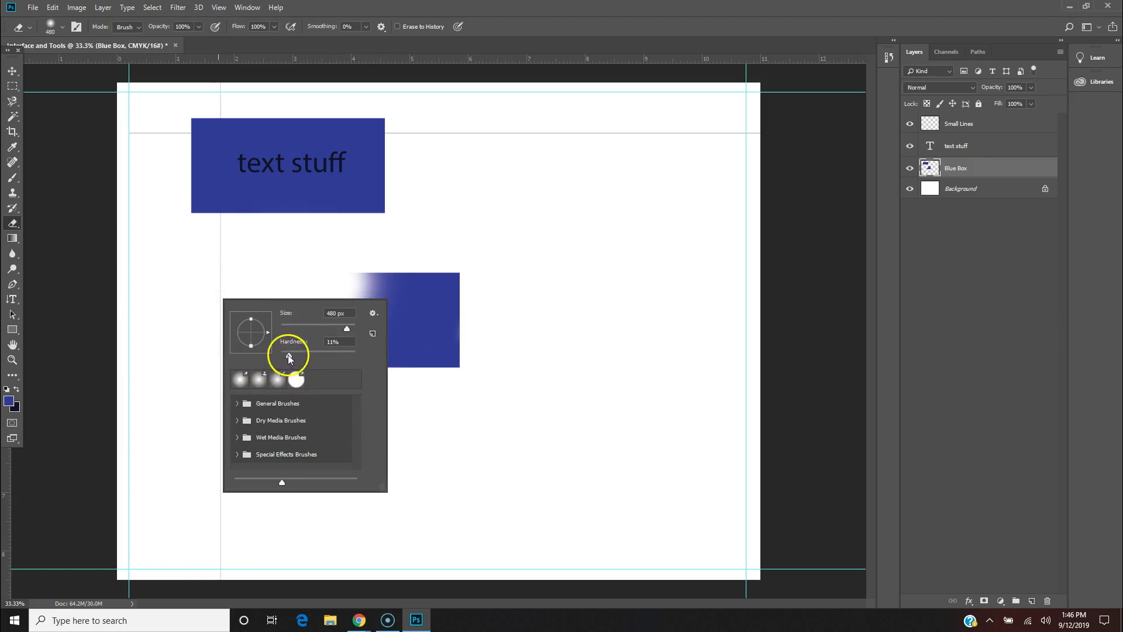
pyautogui.moveTo(289, 355); pyautogui.dragTo(349, 362)
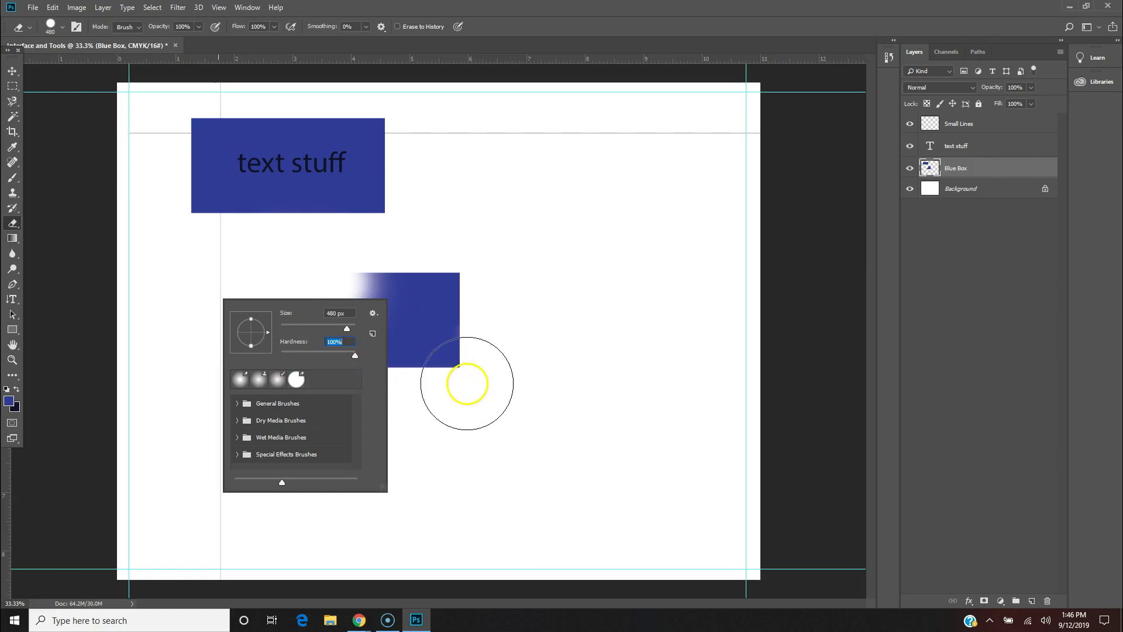
pyautogui.click(468, 381)
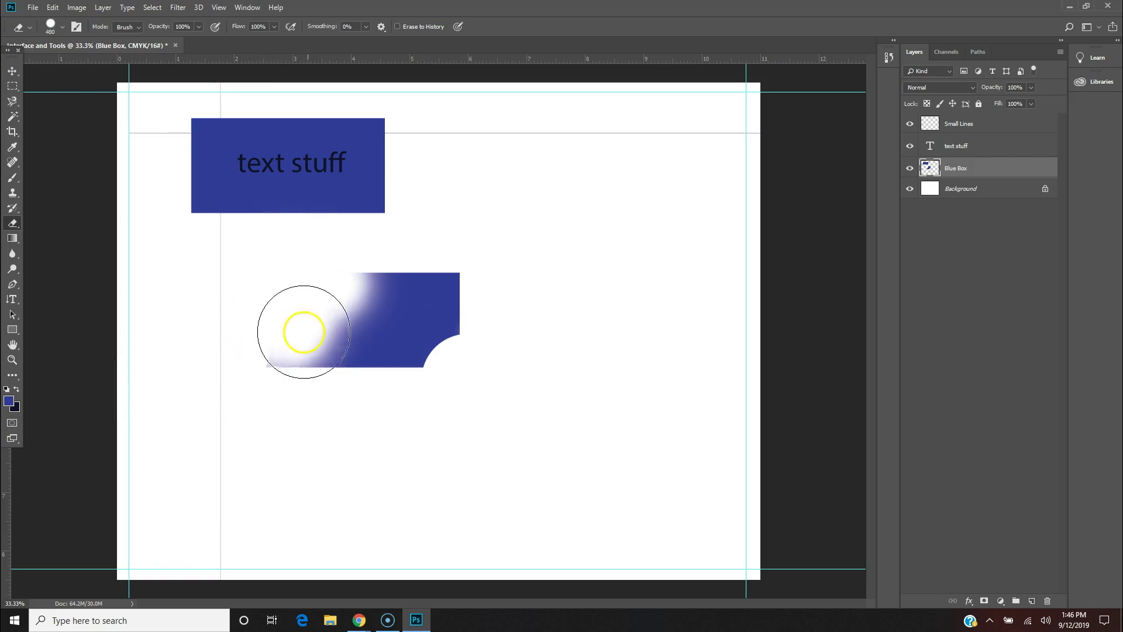
# - Shrink the eraser to 11 px and try it just beside the cloned shape's lower-left end
pyautogui.rightClick(377, 328)
pyautogui.click(447, 348)
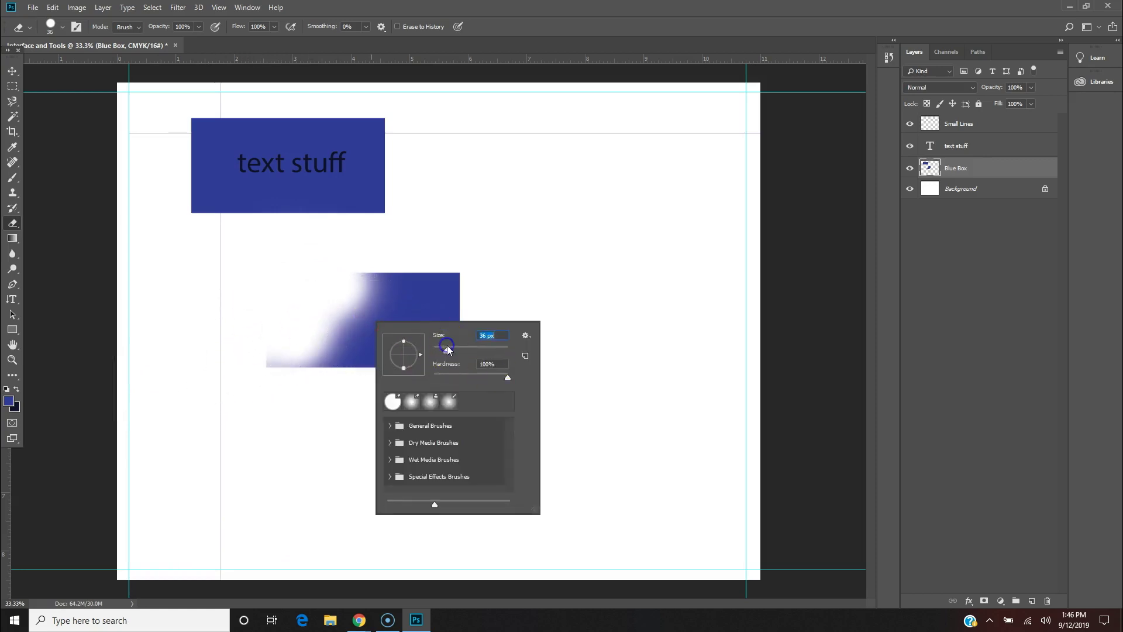
pyautogui.moveTo(446, 350); pyautogui.dragTo(440, 351)
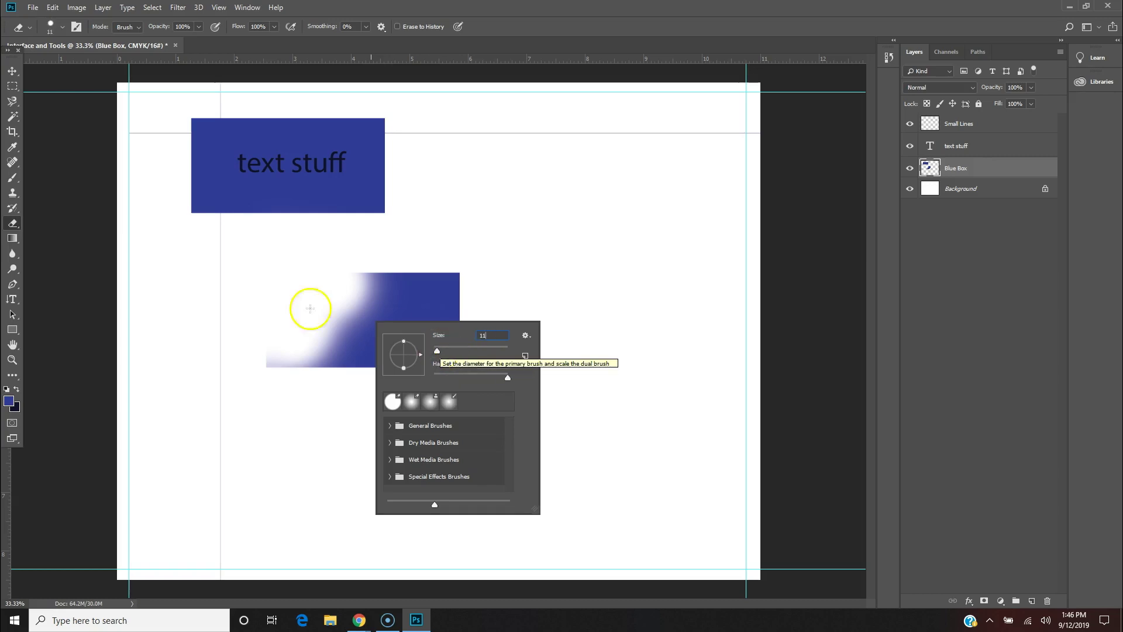
pyautogui.click(233, 315)
pyautogui.moveTo(215, 341)
pyautogui.mouseDown()
pyautogui.moveTo(237, 420)
pyautogui.moveTo(242, 381)
pyautogui.mouseUp()
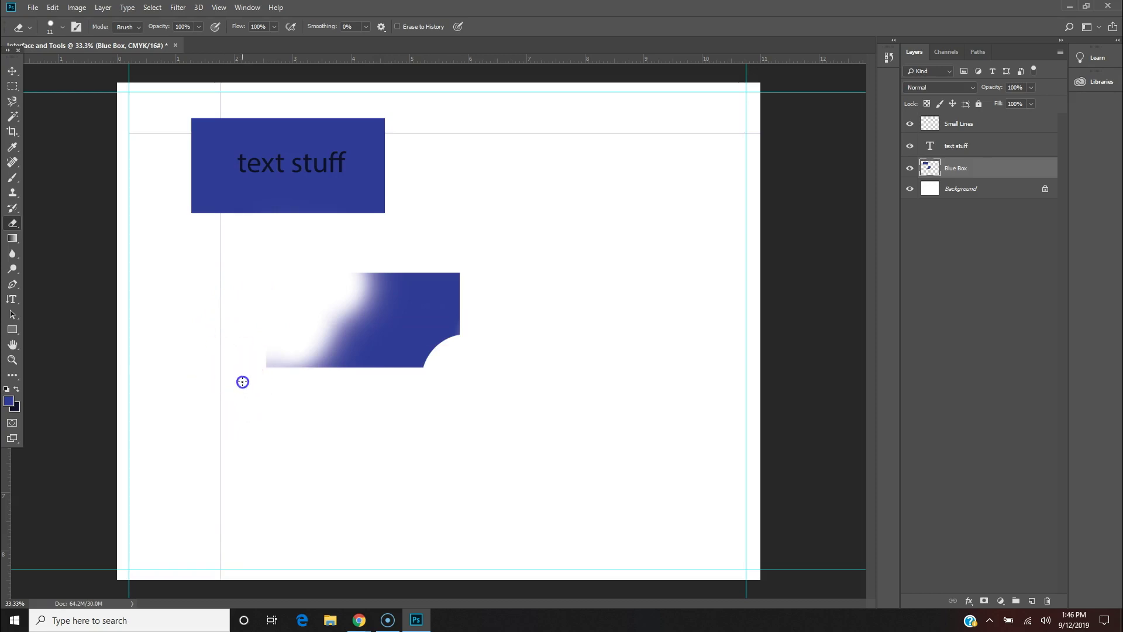
# - Set the eraser size to 190 px and trim the lower-left end of the cloned shape
pyautogui.rightClick(245, 342)
pyautogui.moveTo(316, 364)
pyautogui.mouseDown()
pyautogui.moveTo(328, 363)
pyautogui.moveTo(314, 367)
pyautogui.mouseUp()
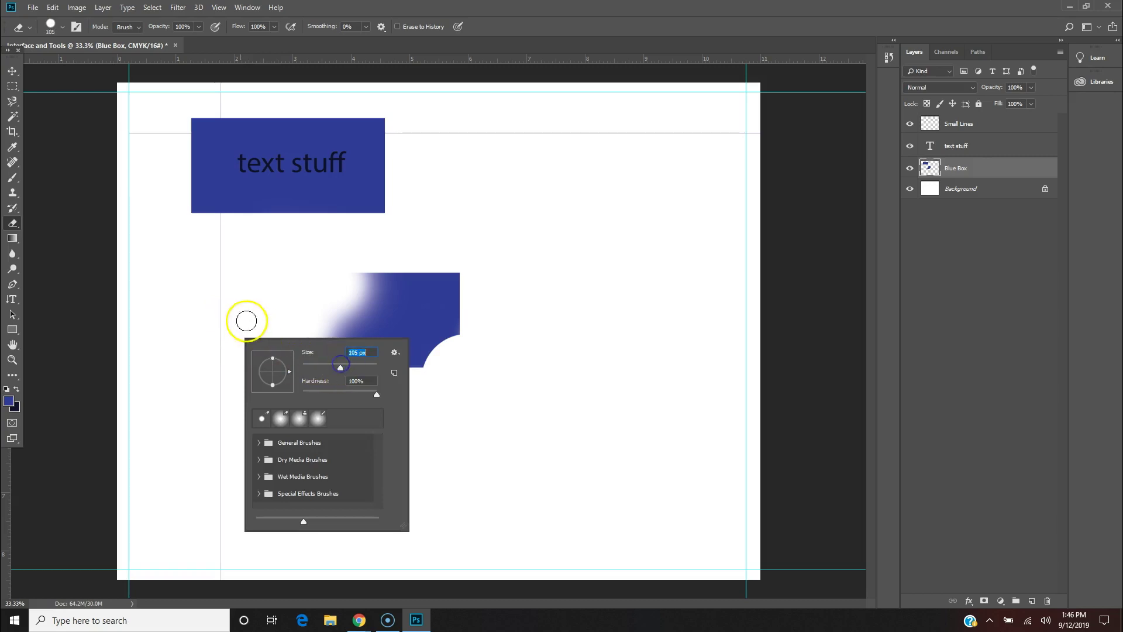
pyautogui.click(355, 364)
pyautogui.click(238, 296)
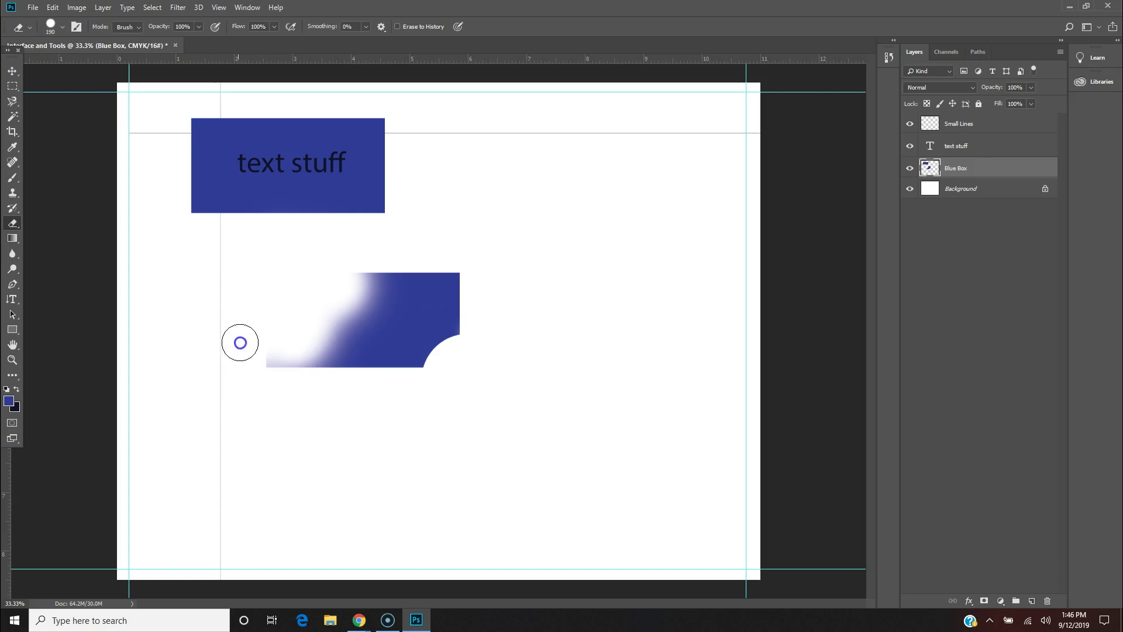
pyautogui.click(246, 376)
# - Set the eraser to 13% hardness and a size of 354 px
pyautogui.rightClick(248, 349)
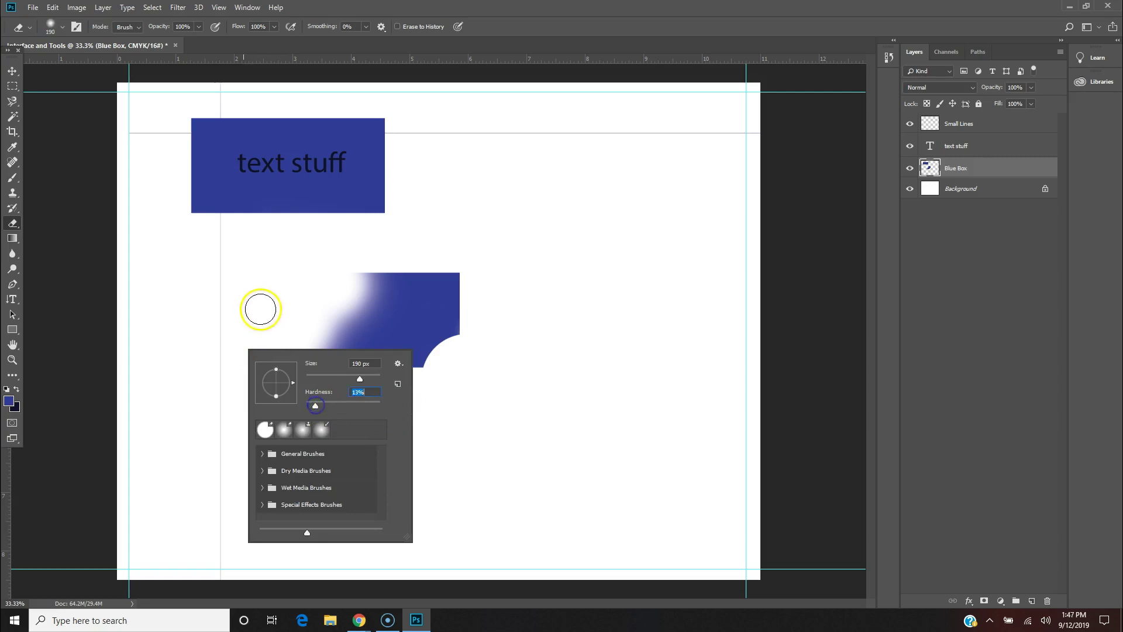
pyautogui.moveTo(369, 381); pyautogui.dragTo(360, 374)
pyautogui.write('354')
pyautogui.click(295, 327)
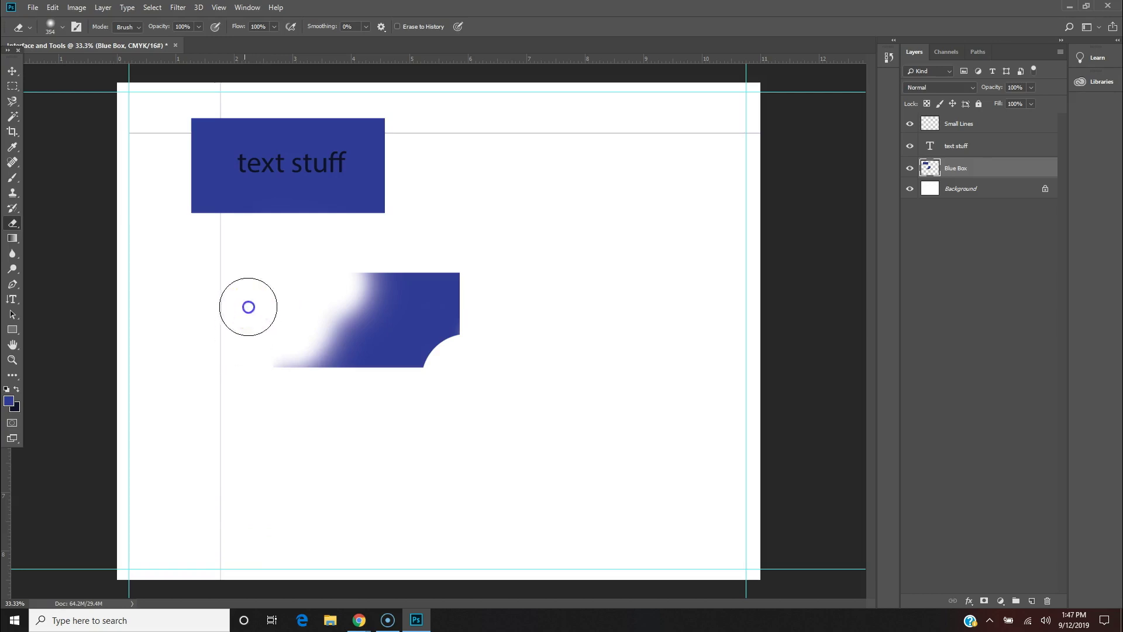
# - Fade the bottom edge of the cloned blue shape with repeated soft eraser dabs along its underside
pyautogui.click(269, 398)
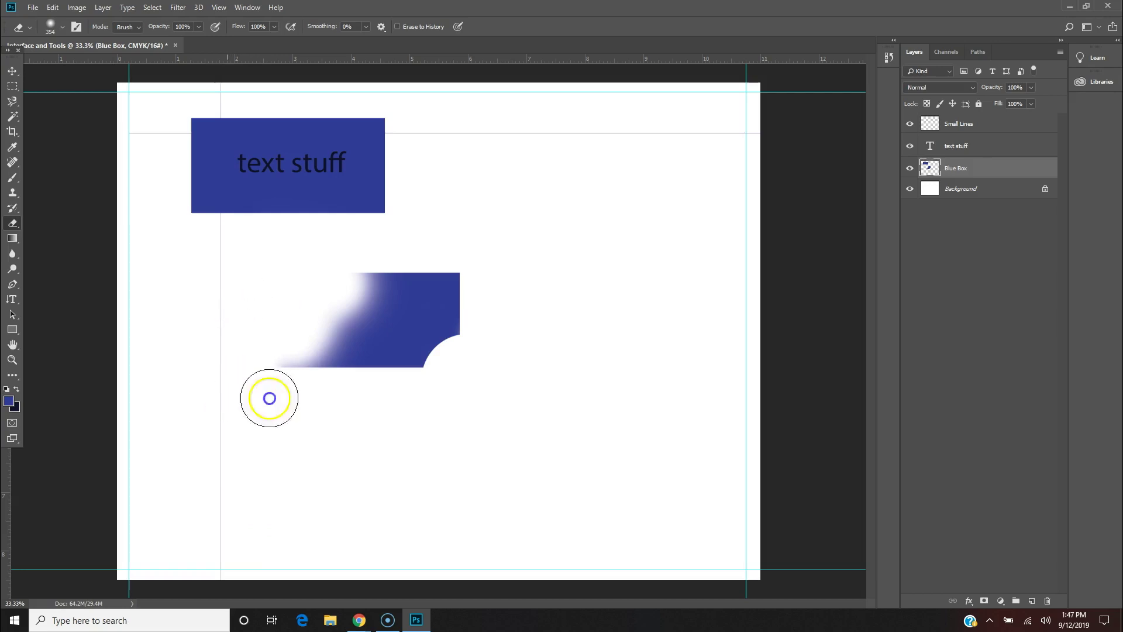
pyautogui.click(316, 419)
pyautogui.click(289, 411)
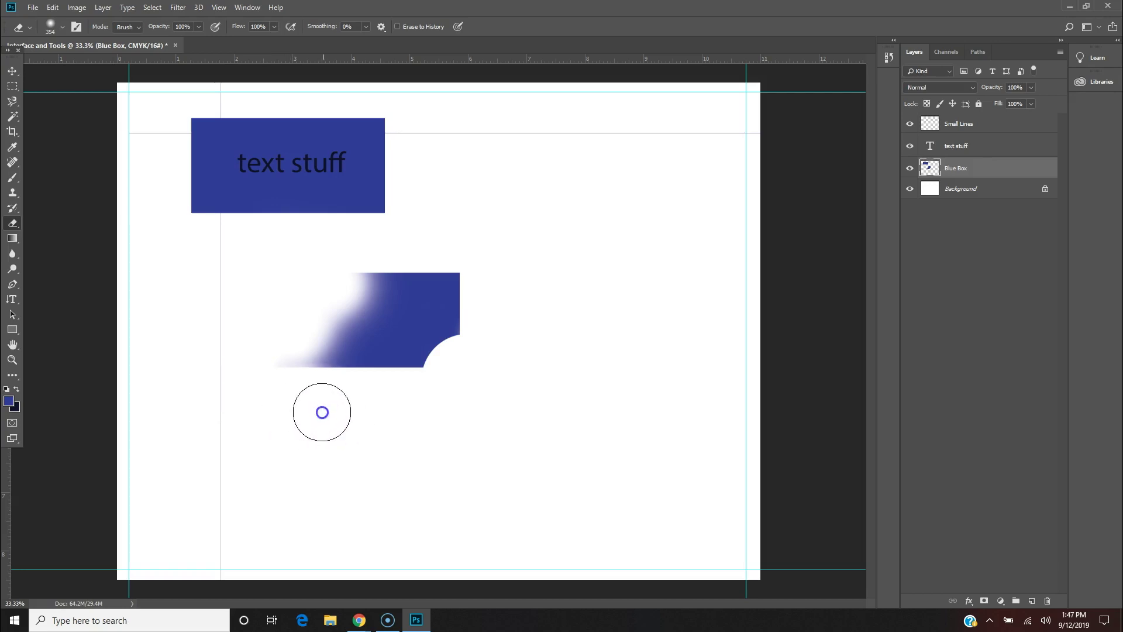
pyautogui.click(329, 421)
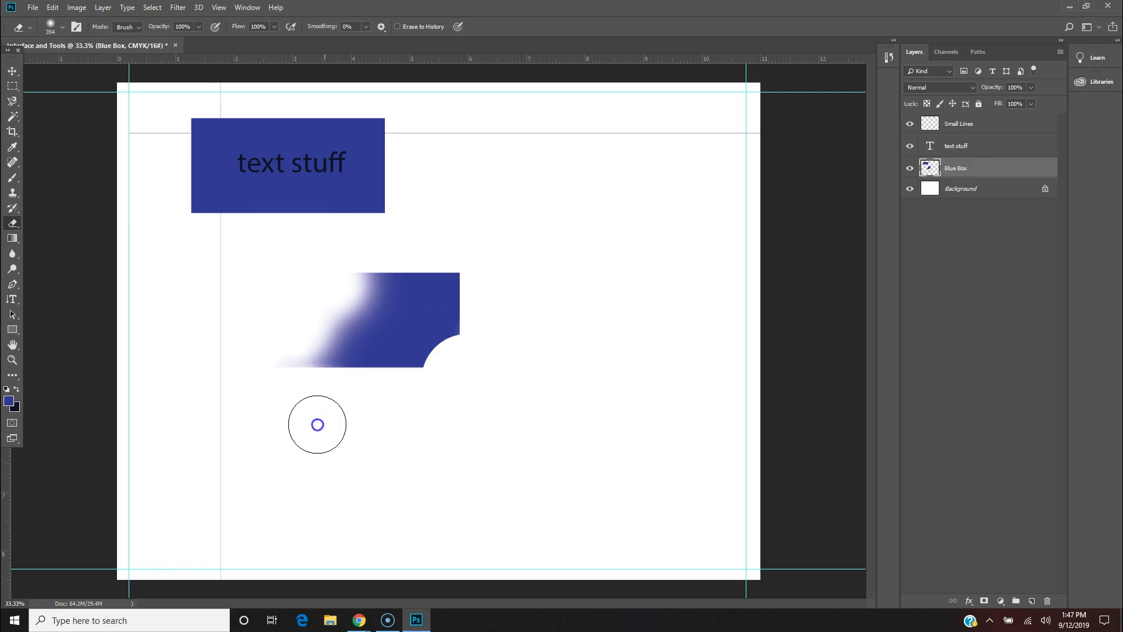
pyautogui.click(358, 448)
pyautogui.click(306, 408)
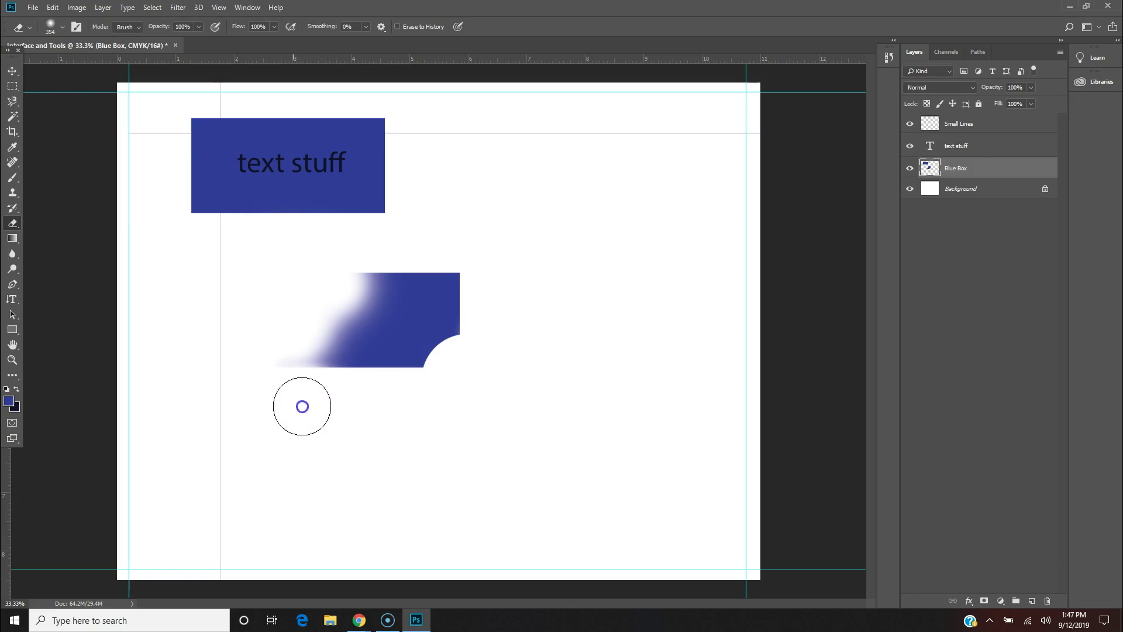
pyautogui.click(265, 406)
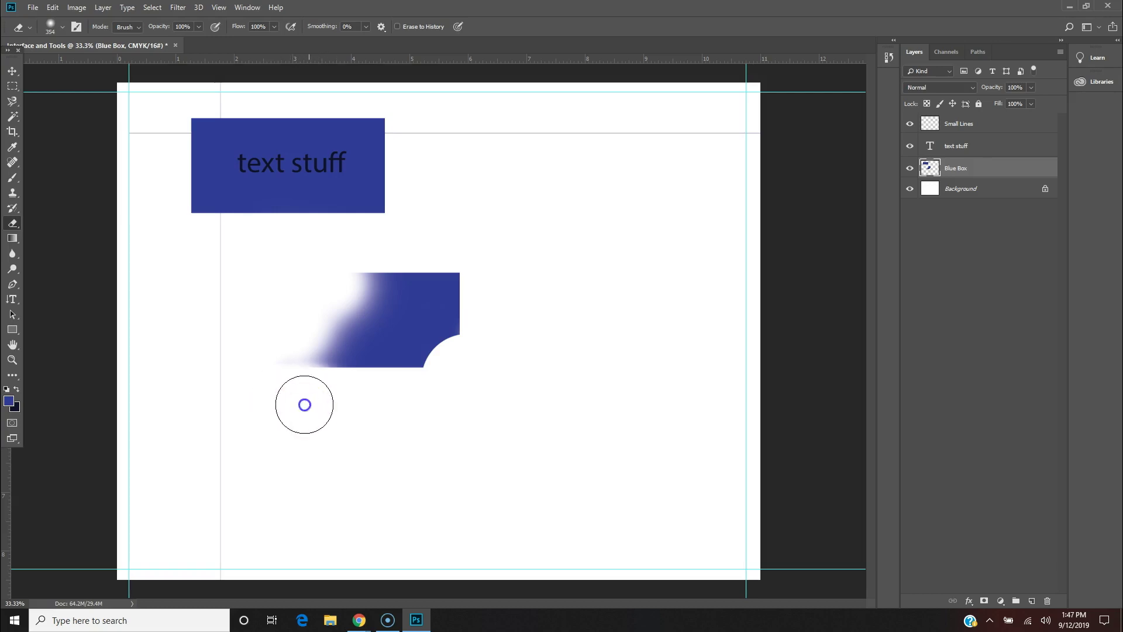
pyautogui.click(363, 416)
pyautogui.click(338, 404)
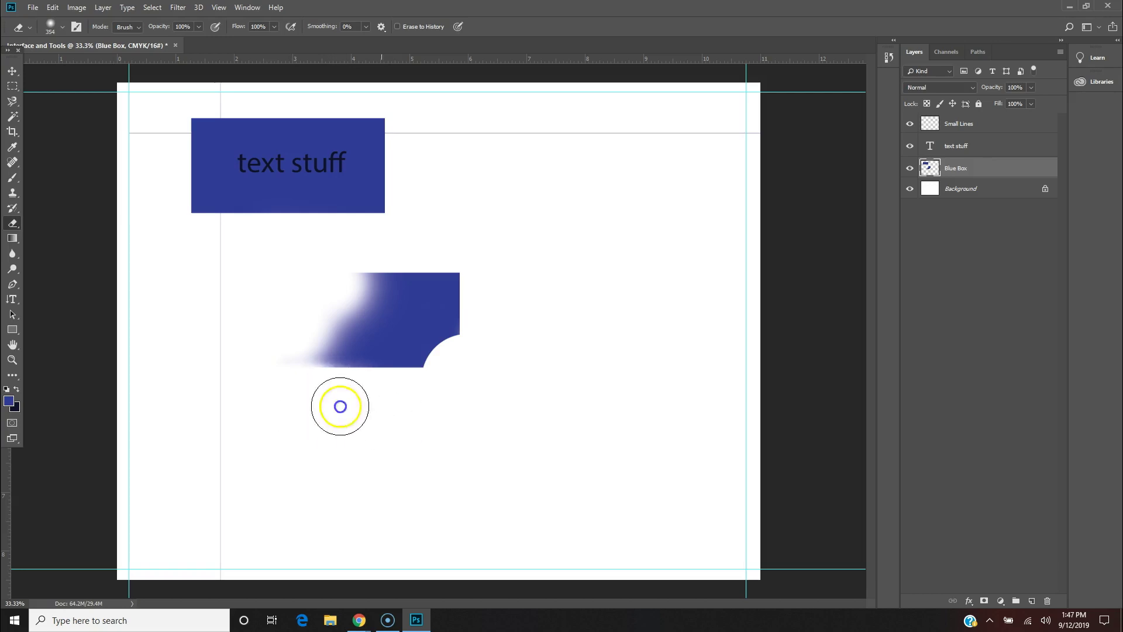
pyautogui.click(353, 401)
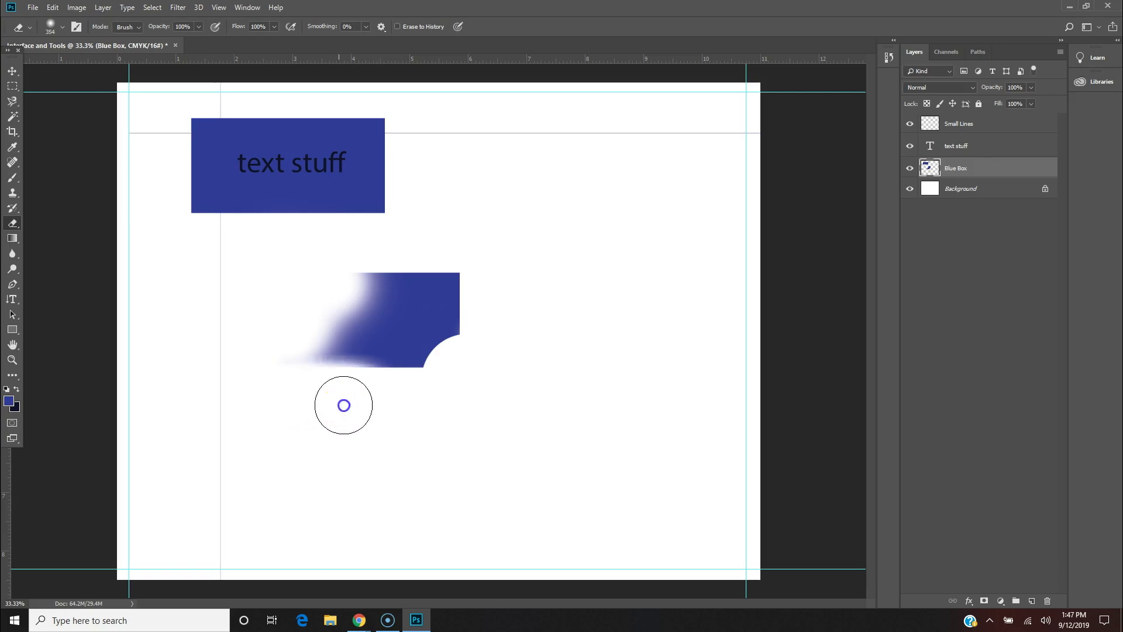
pyautogui.click(339, 401)
pyautogui.click(405, 406)
pyautogui.click(423, 412)
pyautogui.click(399, 402)
pyautogui.click(398, 399)
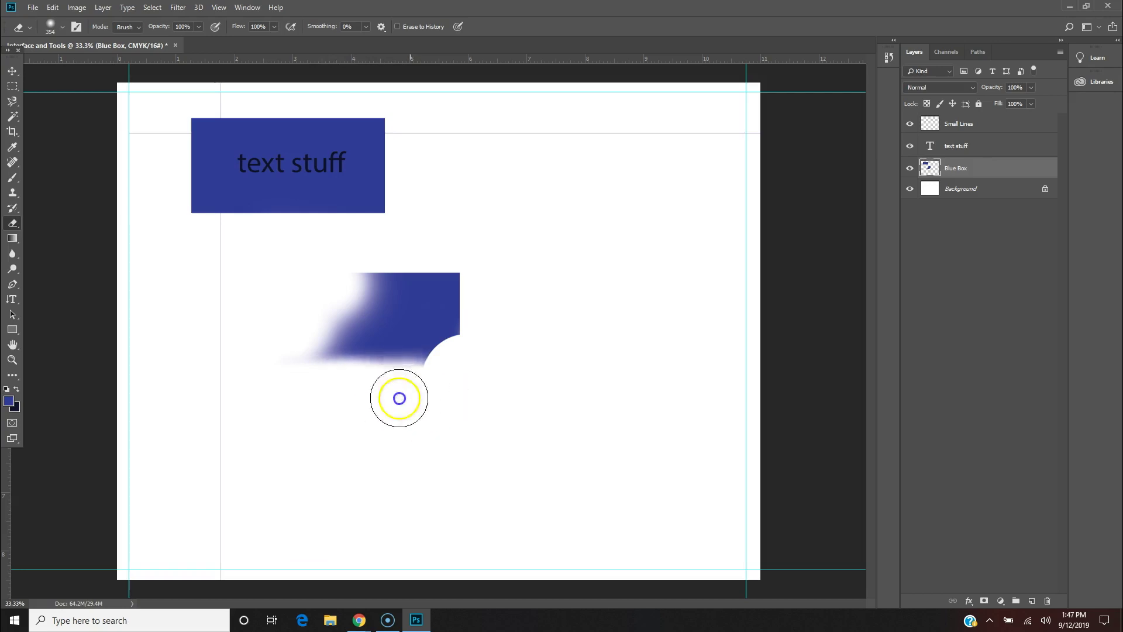
# - Fade the lower-right corner and right edge of the cloned blue shape with the soft eraser
pyautogui.click(452, 365)
pyautogui.click(486, 328)
pyautogui.moveTo(485, 328); pyautogui.dragTo(489, 246)
pyautogui.moveTo(493, 339)
pyautogui.mouseDown()
pyautogui.moveTo(501, 254)
pyautogui.moveTo(490, 296)
pyautogui.moveTo(497, 262)
pyautogui.moveTo(507, 293)
pyautogui.moveTo(589, 304)
pyautogui.moveTo(476, 242)
pyautogui.moveTo(529, 226)
pyautogui.moveTo(532, 259)
pyautogui.moveTo(471, 256)
pyautogui.moveTo(496, 297)
pyautogui.moveTo(530, 310)
pyautogui.moveTo(503, 378)
pyautogui.moveTo(454, 390)
pyautogui.moveTo(448, 376)
pyautogui.moveTo(493, 266)
pyautogui.moveTo(520, 260)
pyautogui.moveTo(524, 272)
pyautogui.moveTo(452, 324)
pyautogui.moveTo(468, 341)
pyautogui.moveTo(606, 285)
pyautogui.mouseUp()
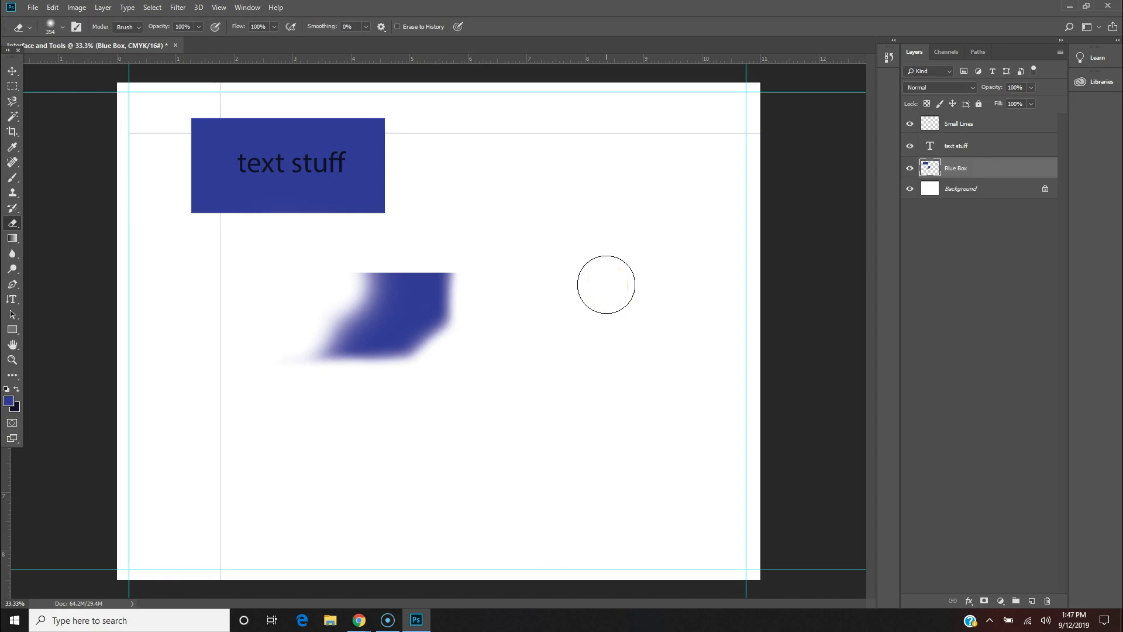
# - Undo the soft eraser strokes on the cloned shape's bottom and right edges, and review the available undo and redo commands
pyautogui.hotkey('ctrl', 'z')
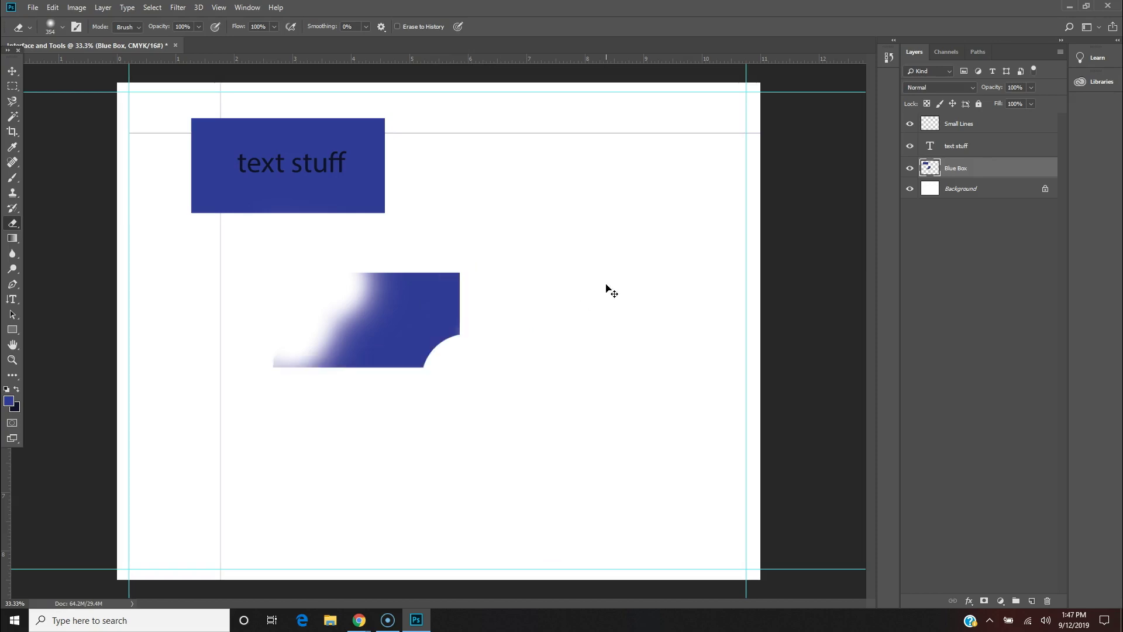
pyautogui.moveTo(606, 285)
pyautogui.mouseDown()
pyautogui.moveTo(529, 333)
pyautogui.moveTo(256, 363)
pyautogui.moveTo(358, 388)
pyautogui.moveTo(464, 333)
pyautogui.mouseUp()
pyautogui.click(53, 7)
pyautogui.moveTo(77, 7)
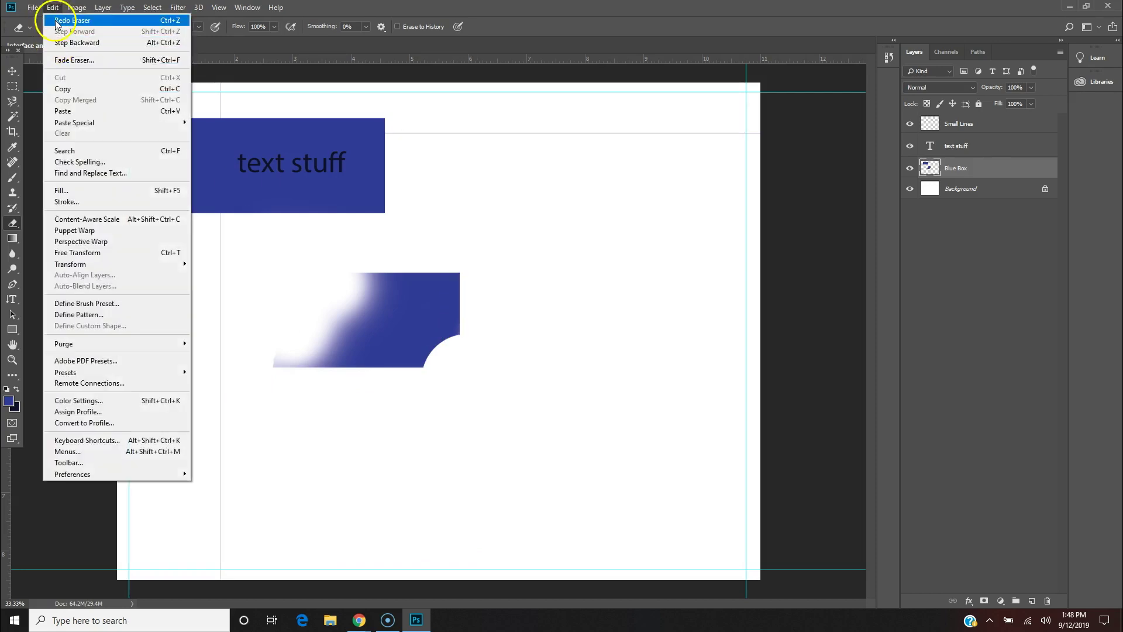
pyautogui.moveTo(503, 359); pyautogui.dragTo(500, 351)
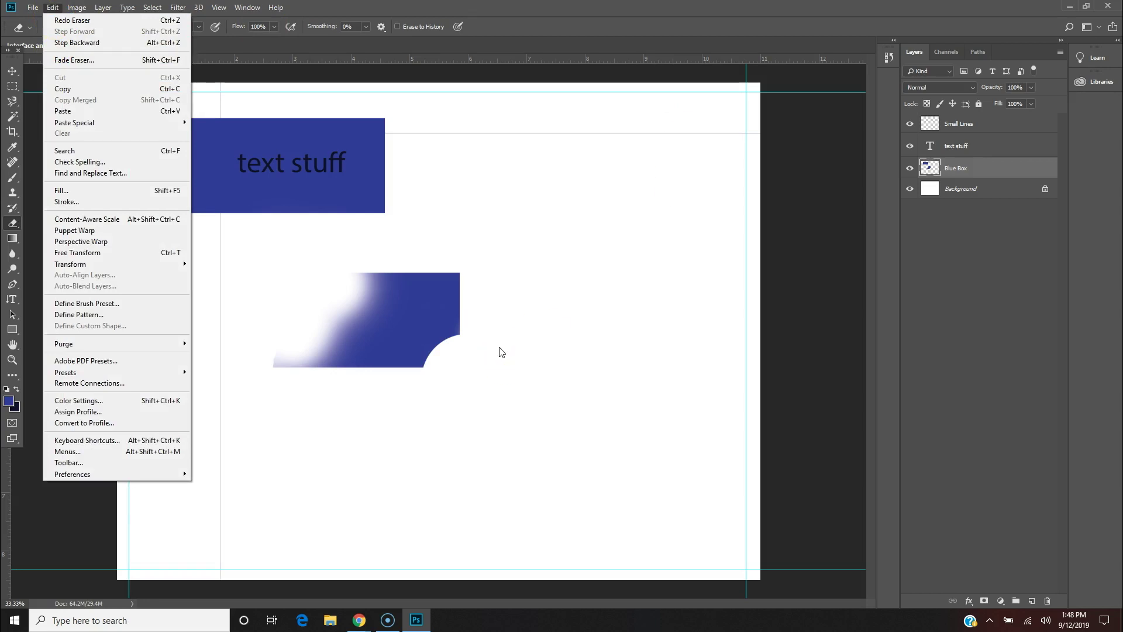
pyautogui.click(509, 394)
# - Fade the cloned shape's right edge with the soft eraser, and undo the extra stroke over its lower-right corner
pyautogui.click(491, 382)
pyautogui.moveTo(494, 380)
pyautogui.mouseDown()
pyautogui.moveTo(517, 342)
pyautogui.moveTo(500, 360)
pyautogui.moveTo(500, 246)
pyautogui.moveTo(483, 365)
pyautogui.moveTo(488, 265)
pyautogui.moveTo(483, 349)
pyautogui.mouseUp()
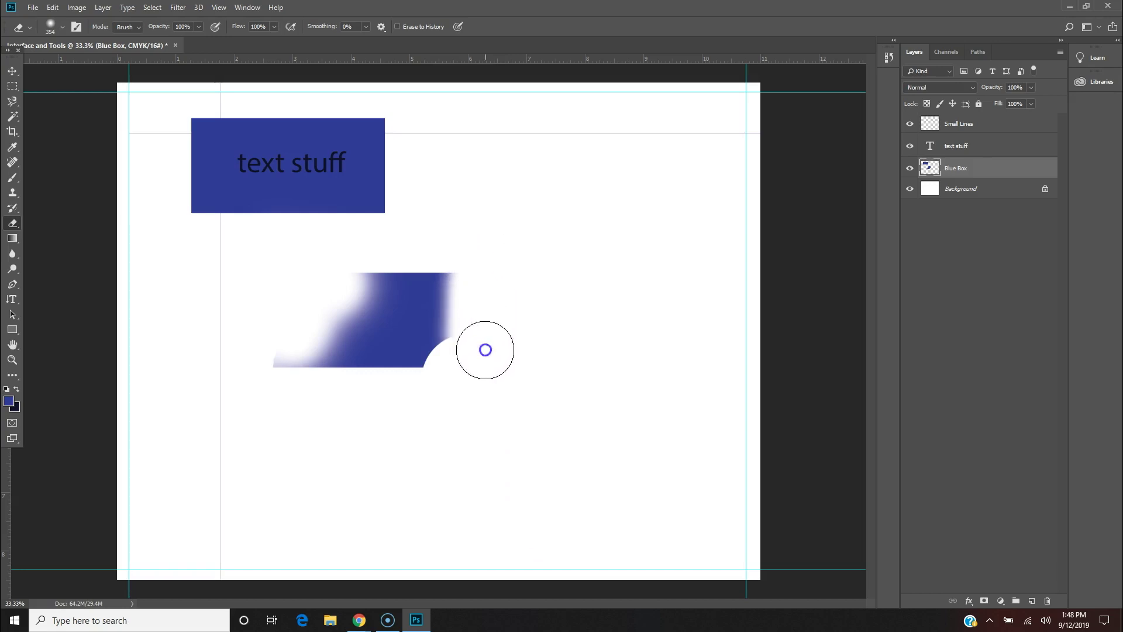
pyautogui.moveTo(493, 297)
pyautogui.mouseDown()
pyautogui.moveTo(497, 384)
pyautogui.moveTo(446, 405)
pyautogui.mouseUp()
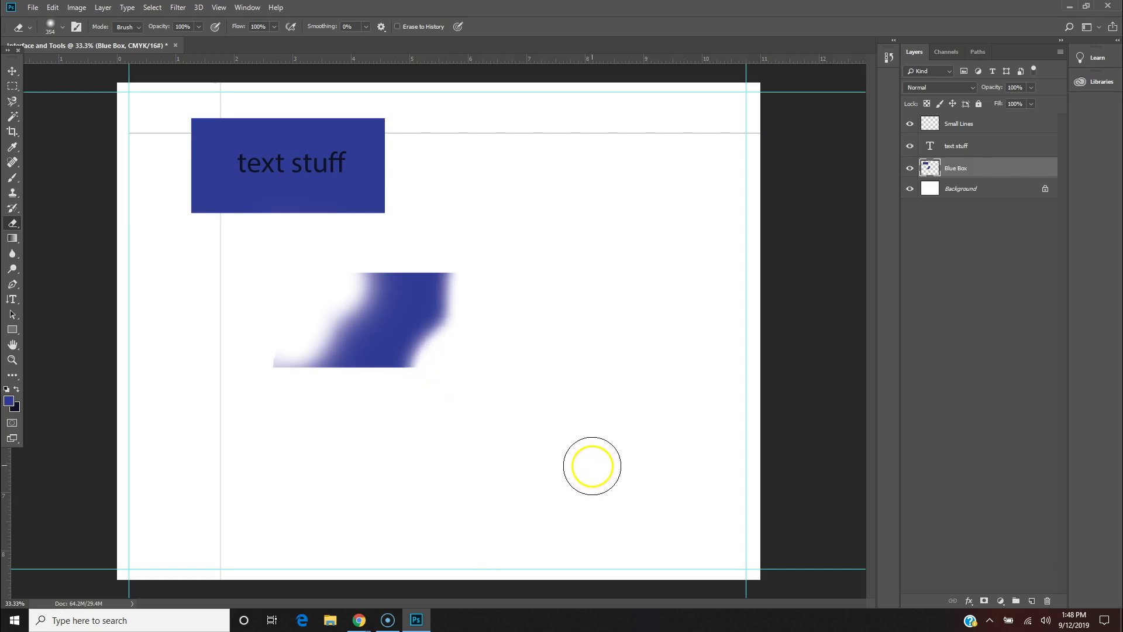
pyautogui.hotkey('ctrl', 'z')
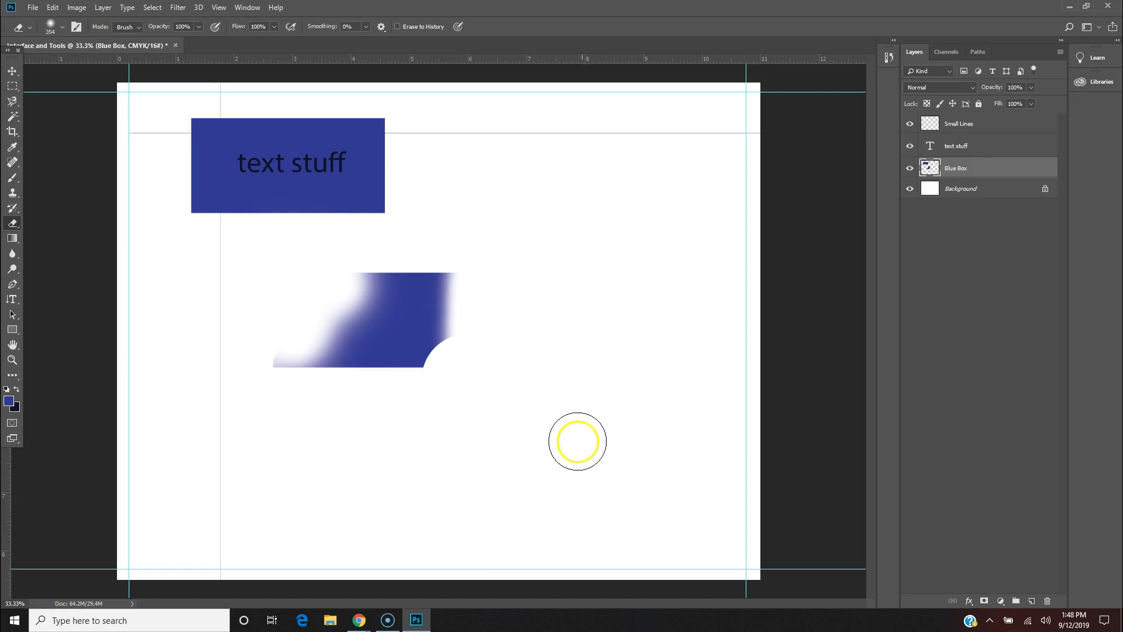
# - Soften the curved cut at the cloned blue shape's lower-right corner and fade its lower-left tip with the soft eraser
pyautogui.moveTo(460, 362)
pyautogui.mouseDown()
pyautogui.moveTo(456, 403)
pyautogui.moveTo(470, 361)
pyautogui.moveTo(453, 393)
pyautogui.moveTo(458, 352)
pyautogui.moveTo(443, 375)
pyautogui.moveTo(444, 392)
pyautogui.moveTo(462, 367)
pyautogui.mouseUp()
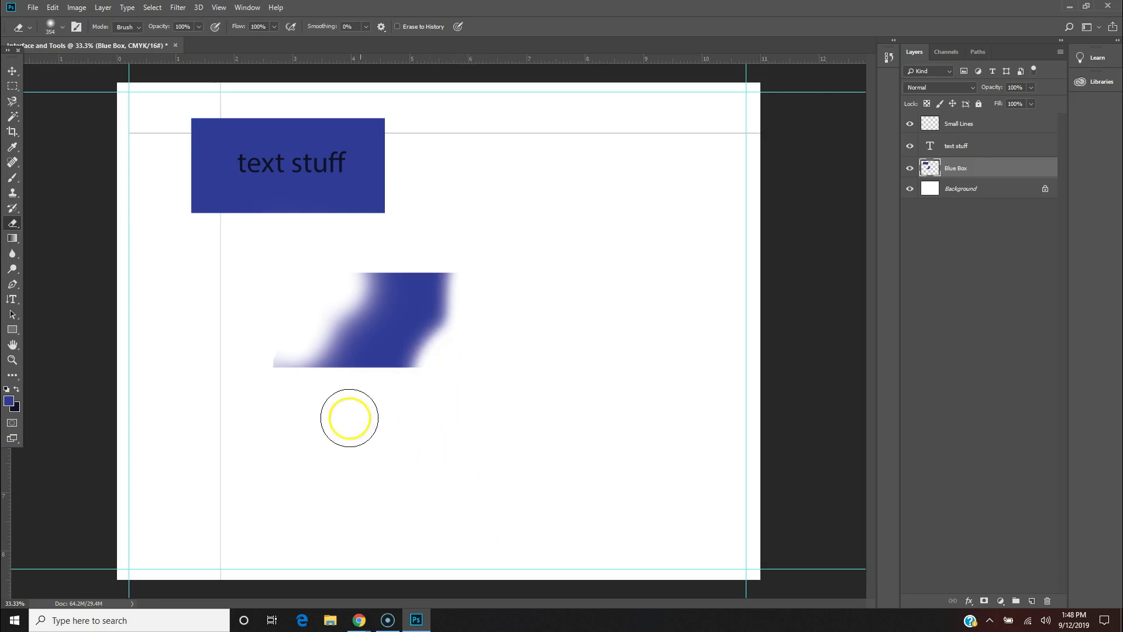
pyautogui.click(241, 363)
pyautogui.moveTo(242, 363)
pyautogui.mouseDown()
pyautogui.moveTo(259, 328)
pyautogui.moveTo(238, 383)
pyautogui.moveTo(252, 363)
pyautogui.mouseUp()
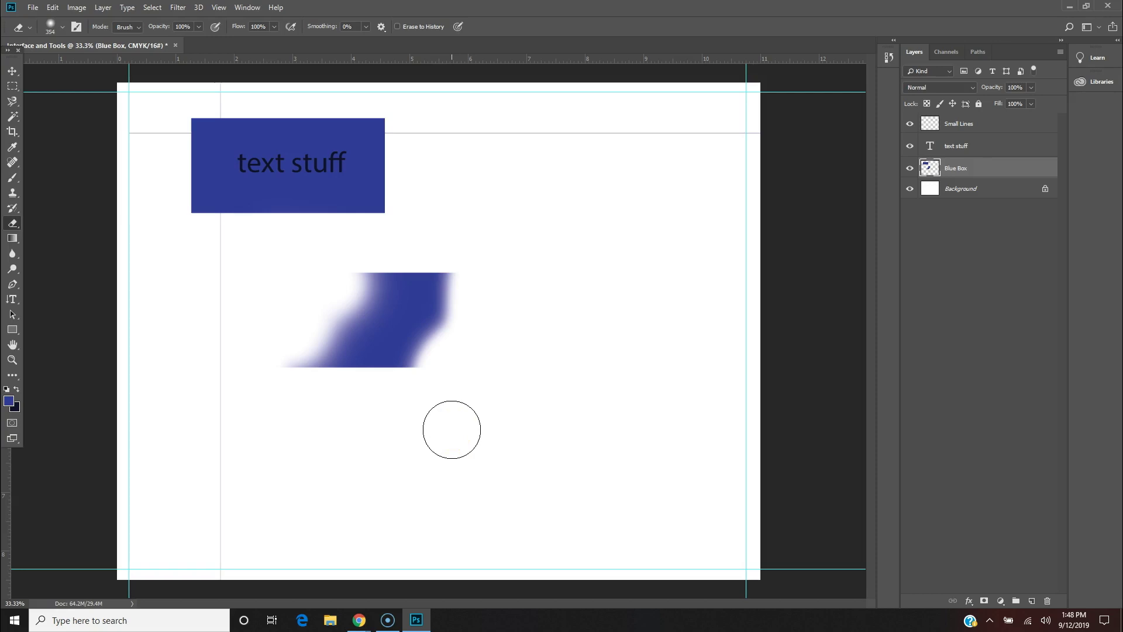
# - Activate the Gradient tool and review the Paint Bucket and 3D Material Drop tools grouped with it
pyautogui.moveTo(451, 430)
pyautogui.mouseDown()
pyautogui.moveTo(460, 209)
pyautogui.moveTo(452, 271)
pyautogui.moveTo(451, 258)
pyautogui.moveTo(143, 296)
pyautogui.mouseUp()
pyautogui.moveTo(16, 241); pyautogui.dragTo(68, 243)
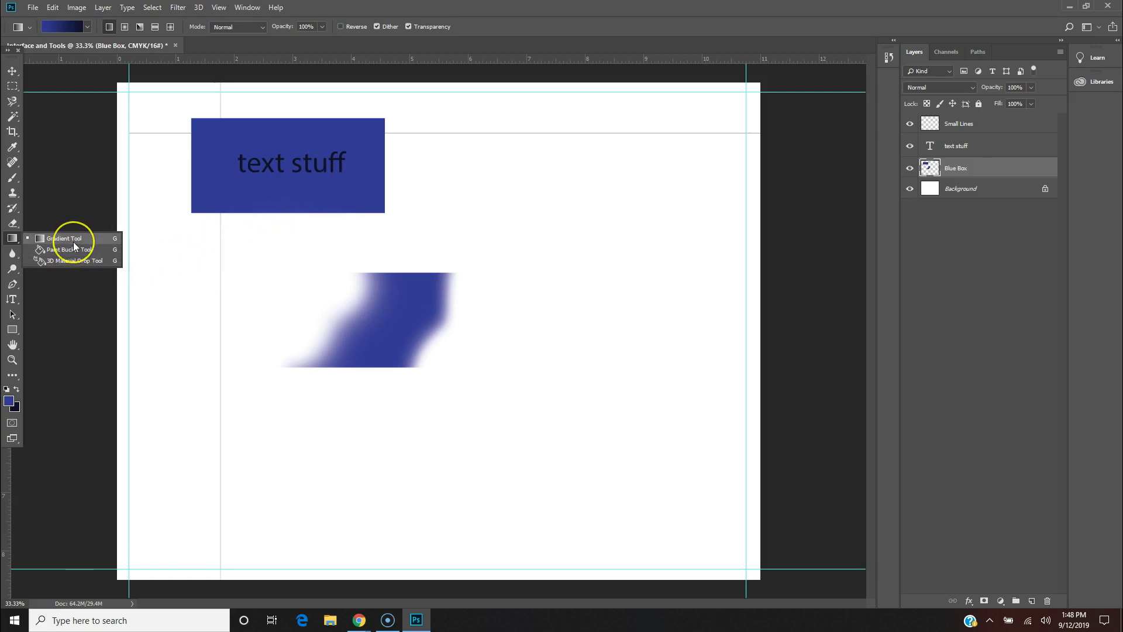
pyautogui.moveTo(72, 241)
pyautogui.mouseDown()
pyautogui.moveTo(35, 262)
pyautogui.moveTo(51, 236)
pyautogui.mouseUp()
pyautogui.moveTo(50, 237); pyautogui.dragTo(63, 238)
pyautogui.moveTo(82, 238); pyautogui.dragTo(13, 254)
# - Blur the top and right edges of the cloned blue shape using the Blur tool with a 202 px brush
pyautogui.rightClick(14, 252)
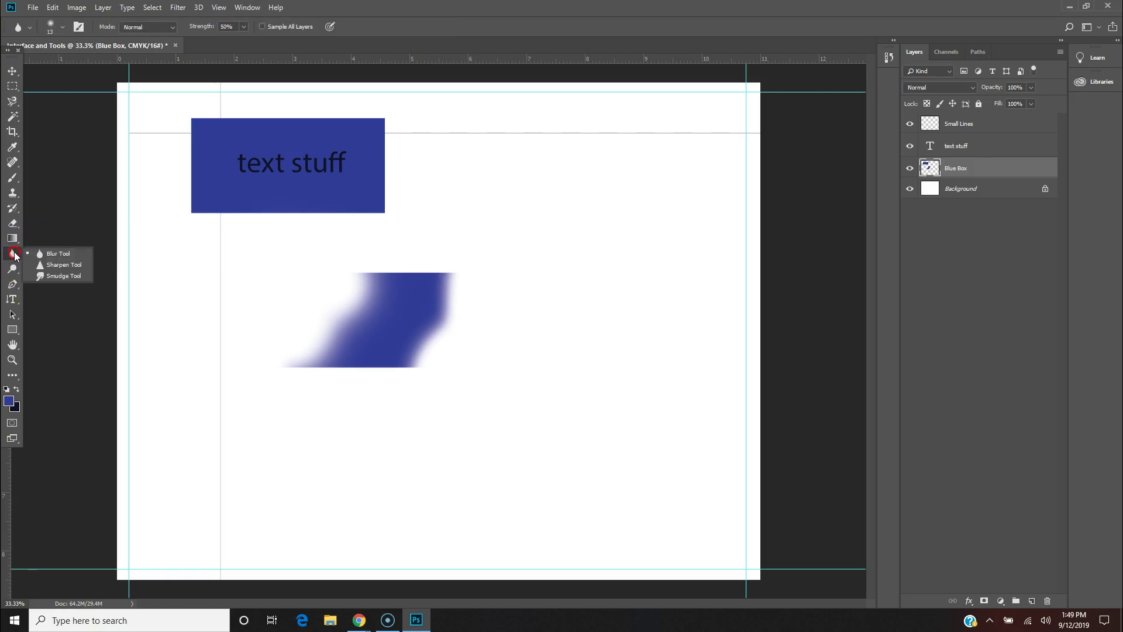
pyautogui.click(65, 252)
pyautogui.rightClick(323, 306)
pyautogui.moveTo(387, 323)
pyautogui.mouseDown()
pyautogui.moveTo(445, 334)
pyautogui.moveTo(442, 344)
pyautogui.mouseUp()
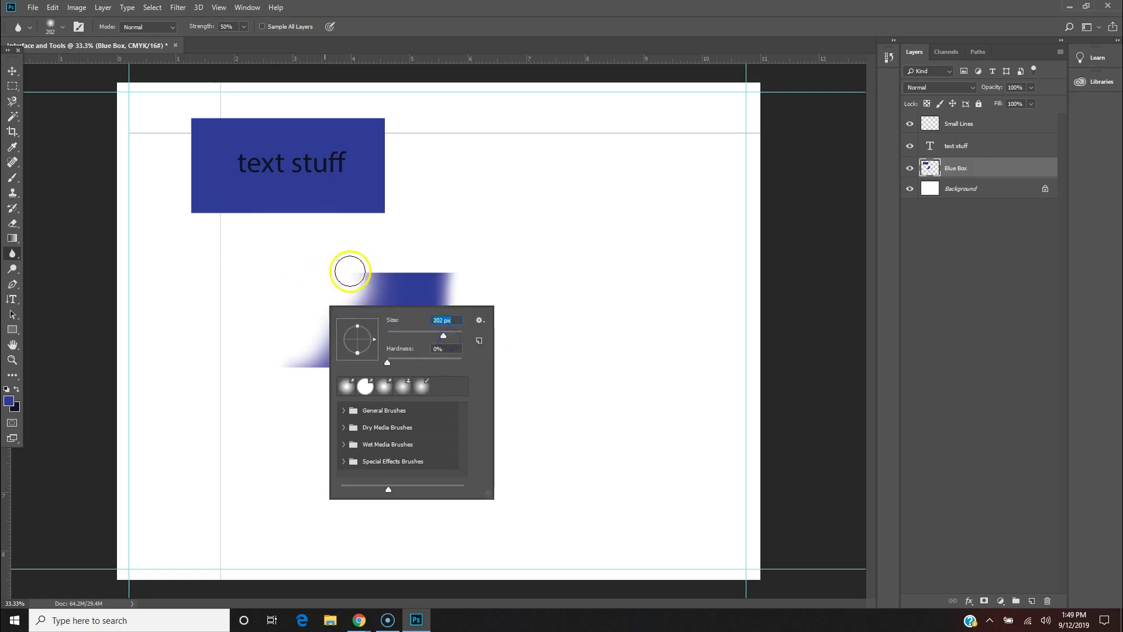
pyautogui.click(292, 163)
pyautogui.moveTo(370, 274)
pyautogui.mouseDown()
pyautogui.moveTo(391, 281)
pyautogui.moveTo(343, 318)
pyautogui.moveTo(351, 304)
pyautogui.moveTo(426, 276)
pyautogui.moveTo(445, 316)
pyautogui.mouseUp()
pyautogui.moveTo(465, 258)
pyautogui.mouseDown()
pyautogui.moveTo(431, 293)
pyautogui.moveTo(403, 361)
pyautogui.moveTo(447, 272)
pyautogui.mouseUp()
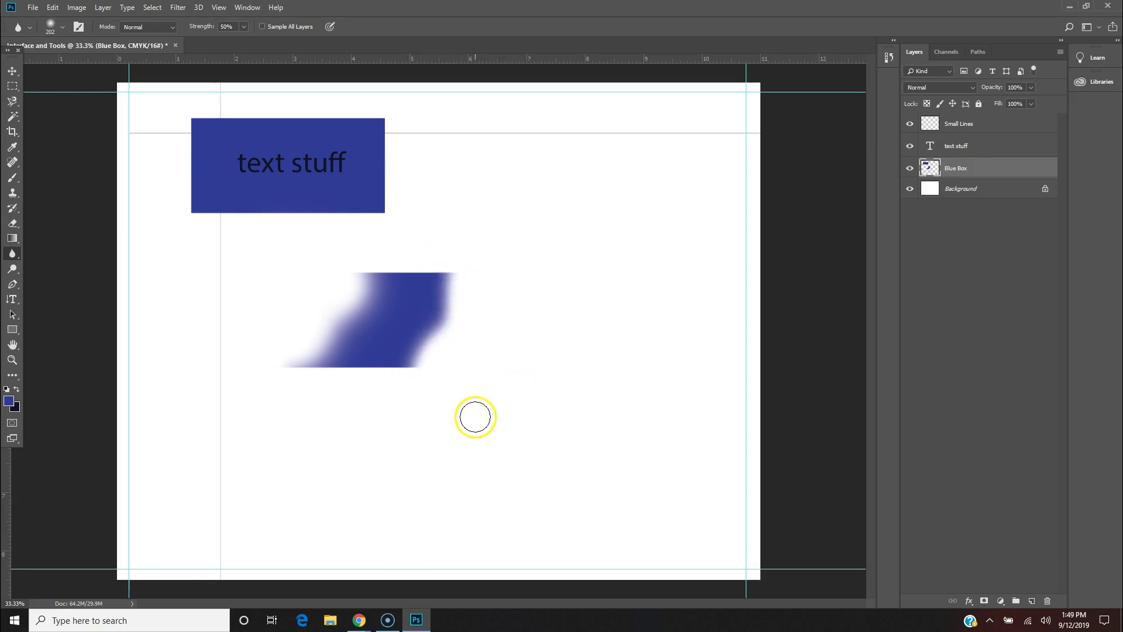
# - Smudge the left side and top edge of the cloned blue shape using the Smudge tool with a 127 px brush
pyautogui.rightClick(12, 253)
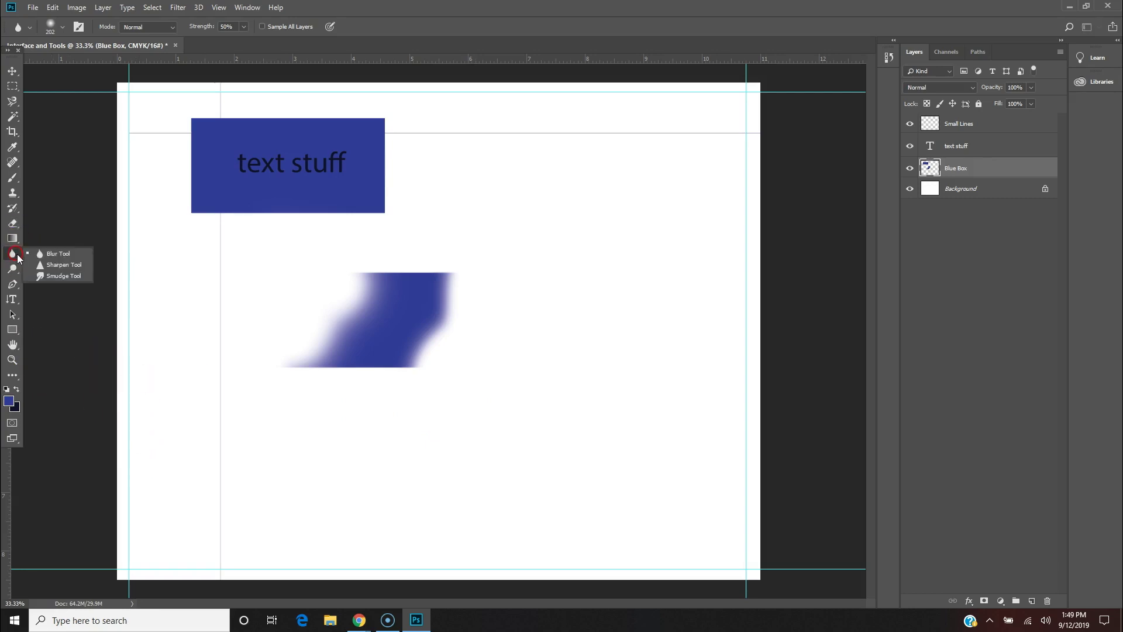
pyautogui.click(61, 254)
pyautogui.click(40, 276)
pyautogui.rightClick(386, 342)
pyautogui.click(474, 372)
pyautogui.click(493, 371)
pyautogui.moveTo(296, 341)
pyautogui.mouseDown()
pyautogui.moveTo(350, 330)
pyautogui.moveTo(321, 348)
pyautogui.moveTo(290, 349)
pyautogui.moveTo(297, 357)
pyautogui.moveTo(372, 330)
pyautogui.moveTo(297, 354)
pyautogui.moveTo(368, 312)
pyautogui.moveTo(366, 327)
pyautogui.moveTo(326, 326)
pyautogui.moveTo(315, 366)
pyautogui.moveTo(283, 362)
pyautogui.moveTo(340, 358)
pyautogui.moveTo(378, 333)
pyautogui.moveTo(298, 324)
pyautogui.moveTo(325, 371)
pyautogui.mouseUp()
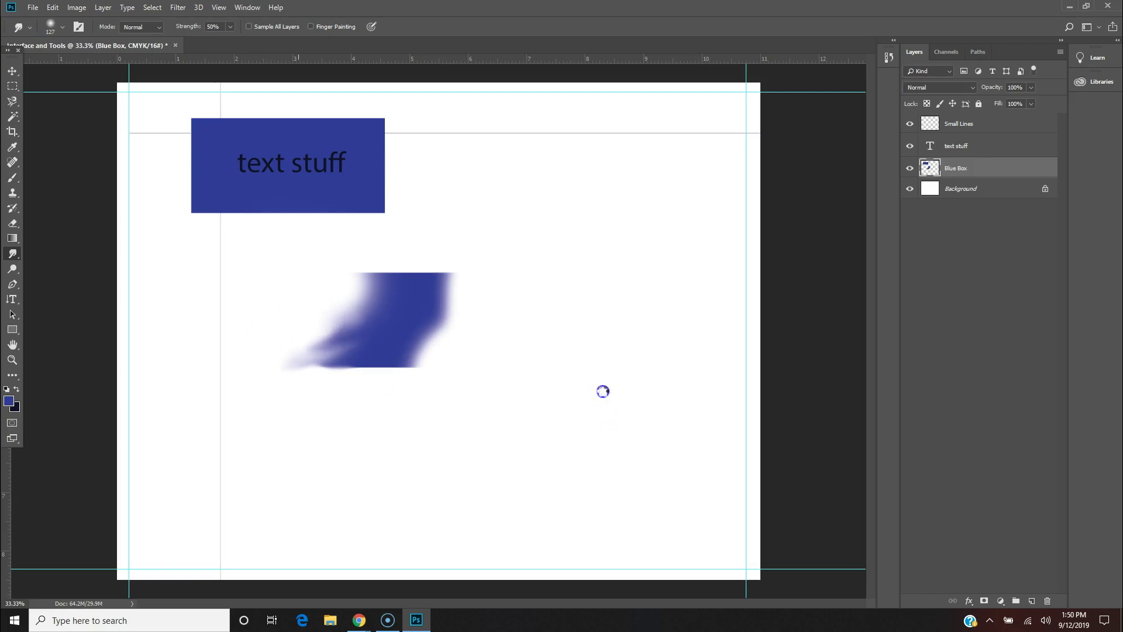
pyautogui.click(146, 271)
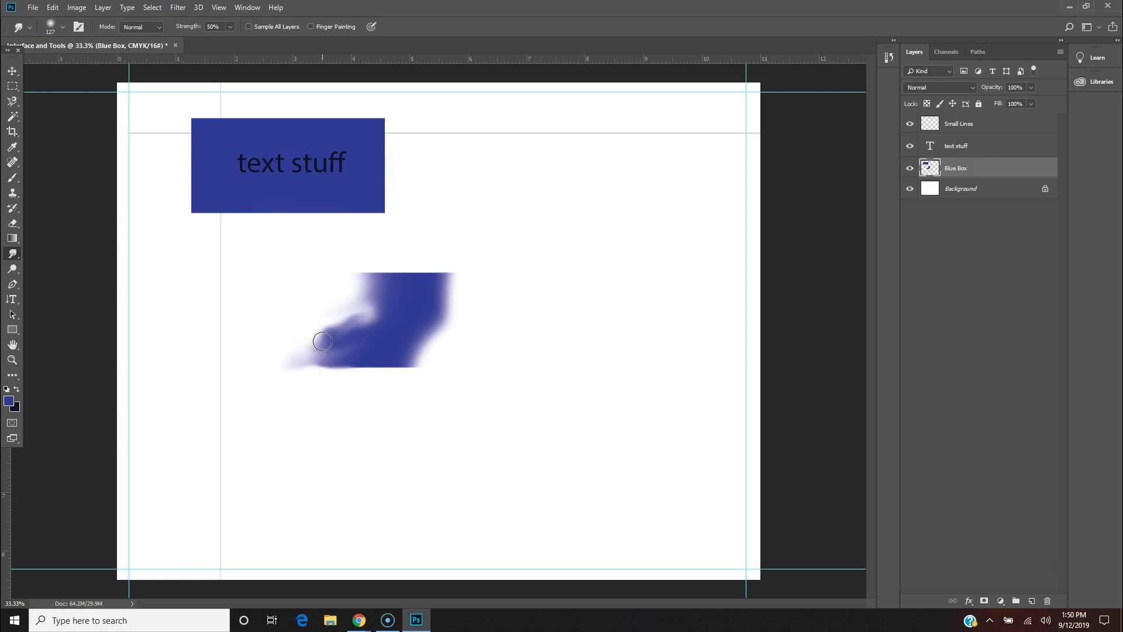
pyautogui.moveTo(268, 316)
pyautogui.mouseDown()
pyautogui.moveTo(368, 316)
pyautogui.moveTo(351, 301)
pyautogui.moveTo(356, 331)
pyautogui.moveTo(386, 314)
pyautogui.moveTo(357, 266)
pyautogui.moveTo(494, 281)
pyautogui.moveTo(393, 296)
pyautogui.moveTo(367, 288)
pyautogui.moveTo(361, 269)
pyautogui.moveTo(458, 271)
pyautogui.mouseUp()
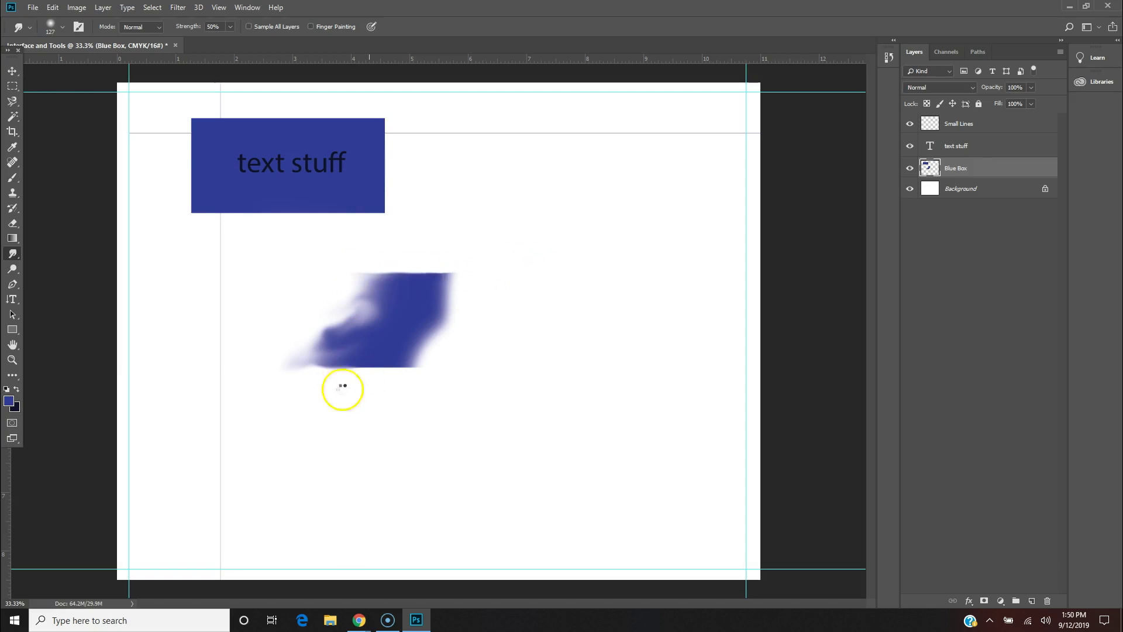
# - Review the Dodge, Burn and Sponge tools, and activate the Burn tool
pyautogui.click(13, 271)
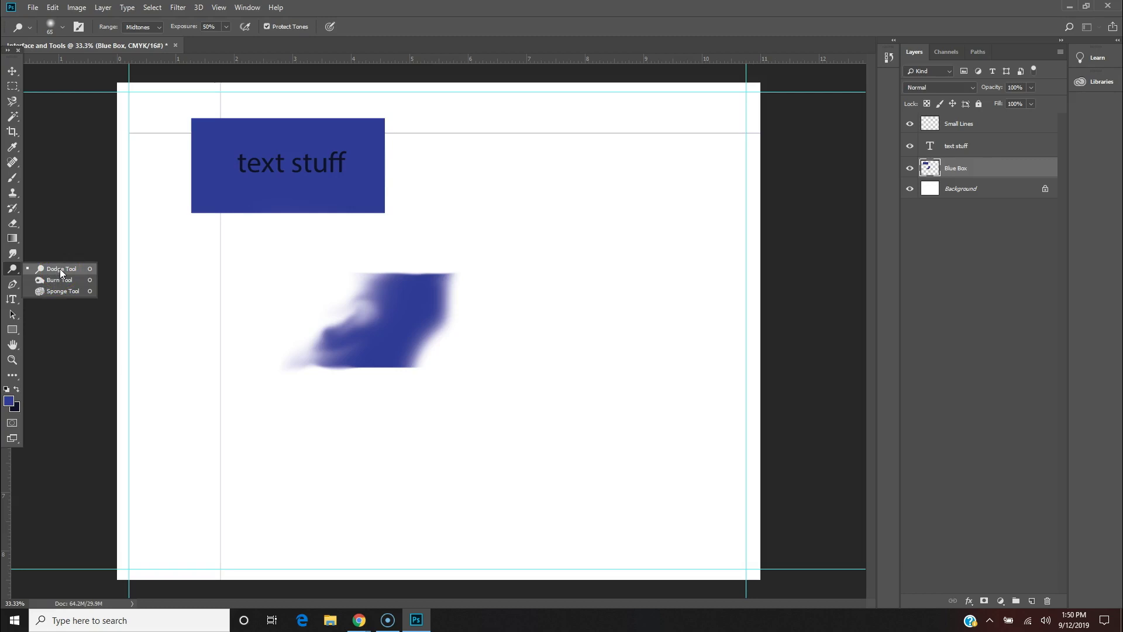
pyautogui.click(59, 279)
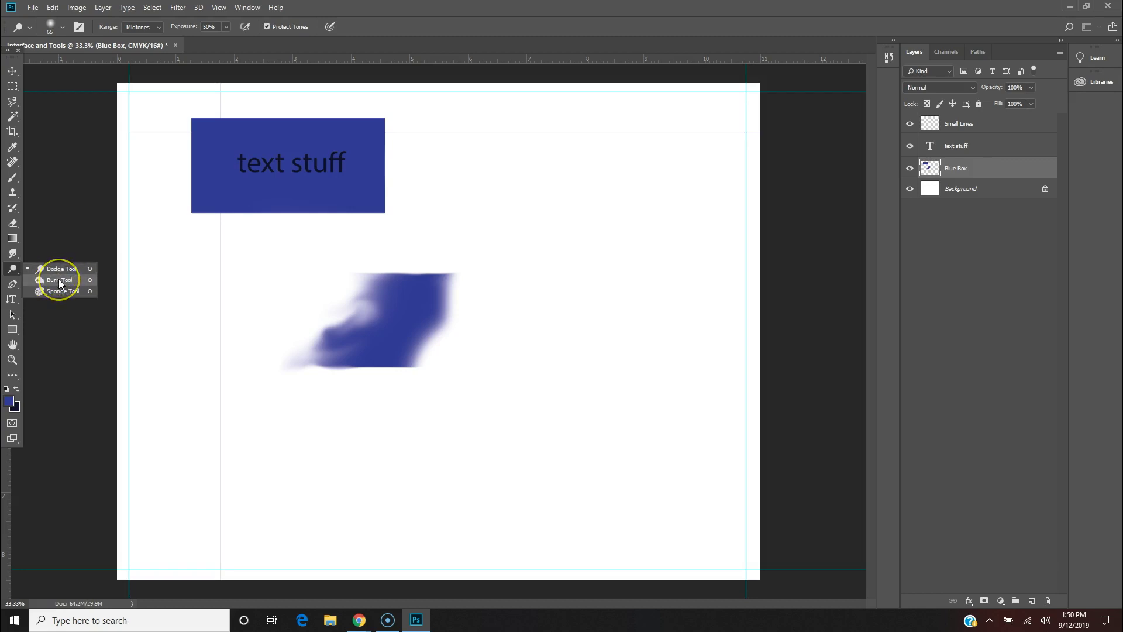
pyautogui.click(58, 279)
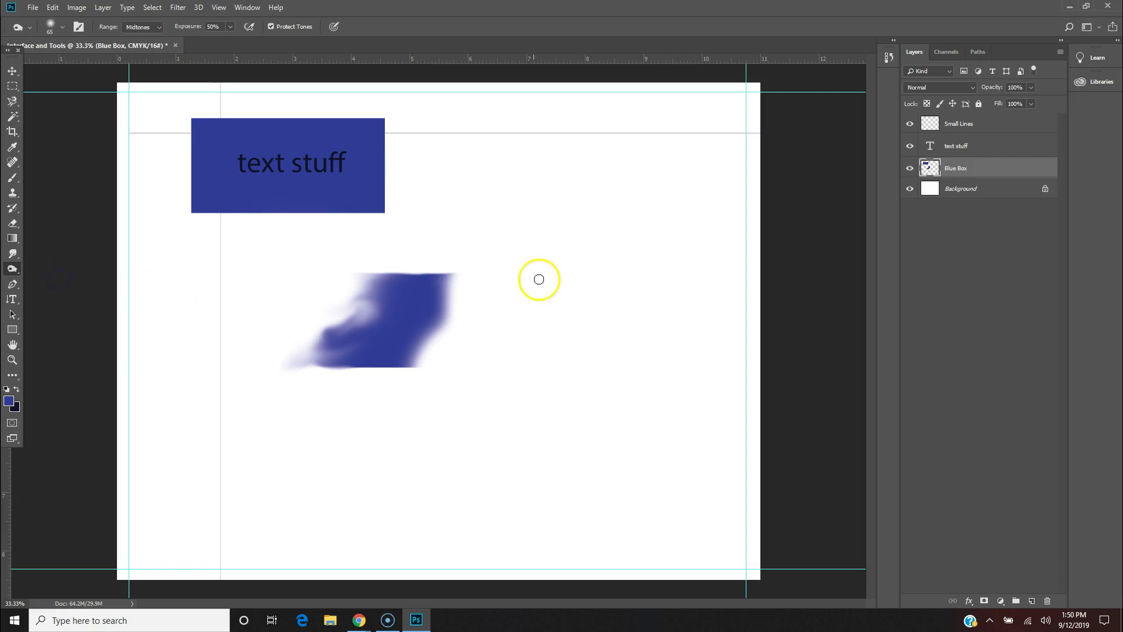
pyautogui.moveTo(344, 239)
pyautogui.mouseDown()
pyautogui.moveTo(339, 210)
pyautogui.moveTo(396, 229)
pyautogui.moveTo(329, 216)
pyautogui.mouseUp()
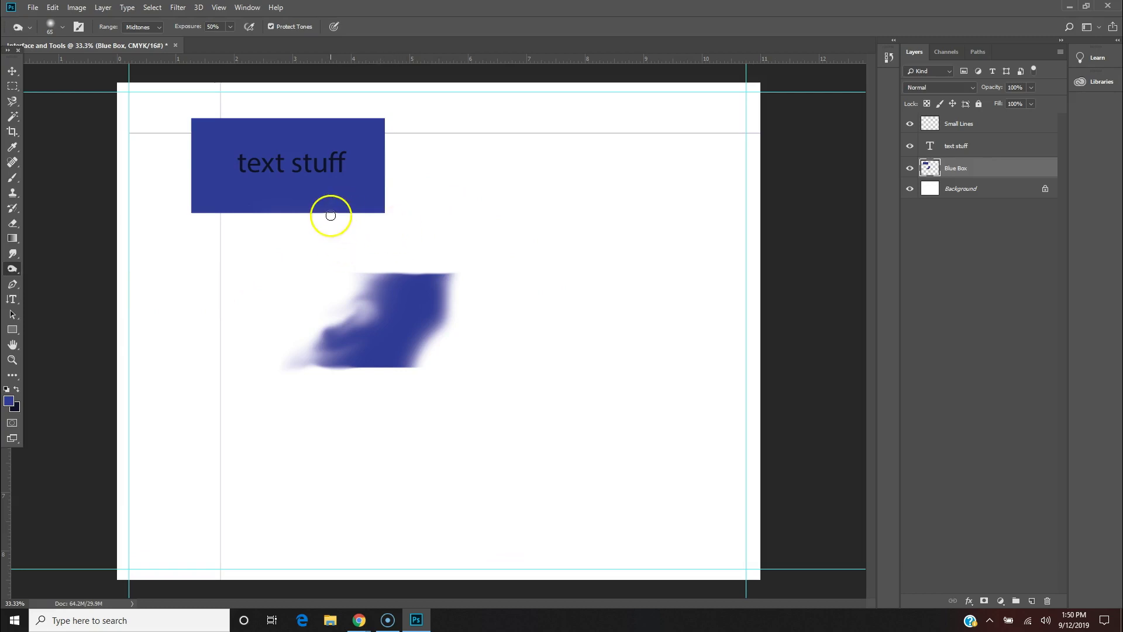
pyautogui.click(234, 227)
pyautogui.moveTo(246, 226)
pyautogui.mouseDown()
pyautogui.moveTo(265, 235)
pyautogui.moveTo(197, 286)
pyautogui.moveTo(169, 271)
pyautogui.moveTo(57, 364)
pyautogui.moveTo(12, 376)
pyautogui.moveTo(12, 300)
pyautogui.mouseUp()
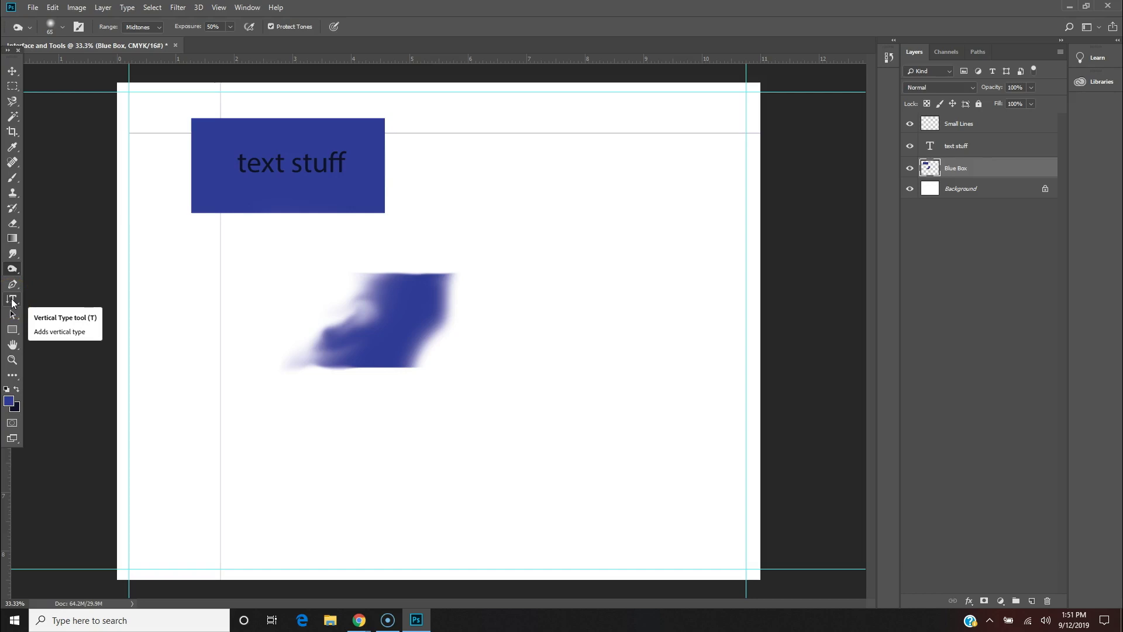
# - Draw a horizontal text box beside the blue rectangle and enter a first name in 36 pt Myriad Pro Regular
pyautogui.click(12, 301)
pyautogui.moveTo(8, 301); pyautogui.dragTo(111, 325)
pyautogui.rightClick(5, 302)
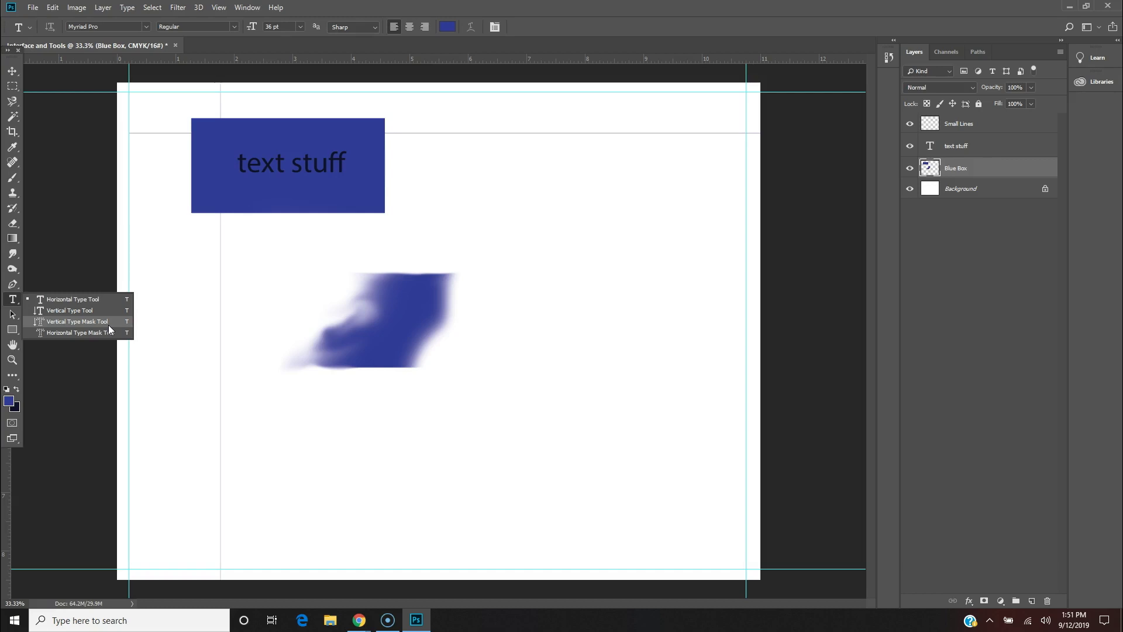
pyautogui.press('Escape')
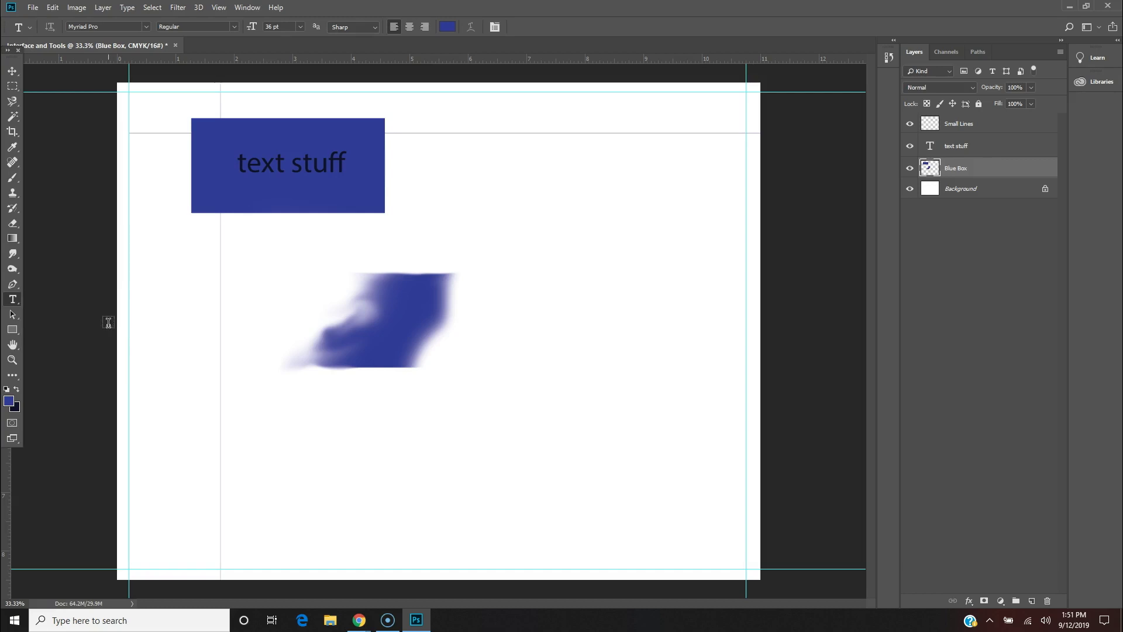
pyautogui.moveTo(434, 179); pyautogui.dragTo(608, 248)
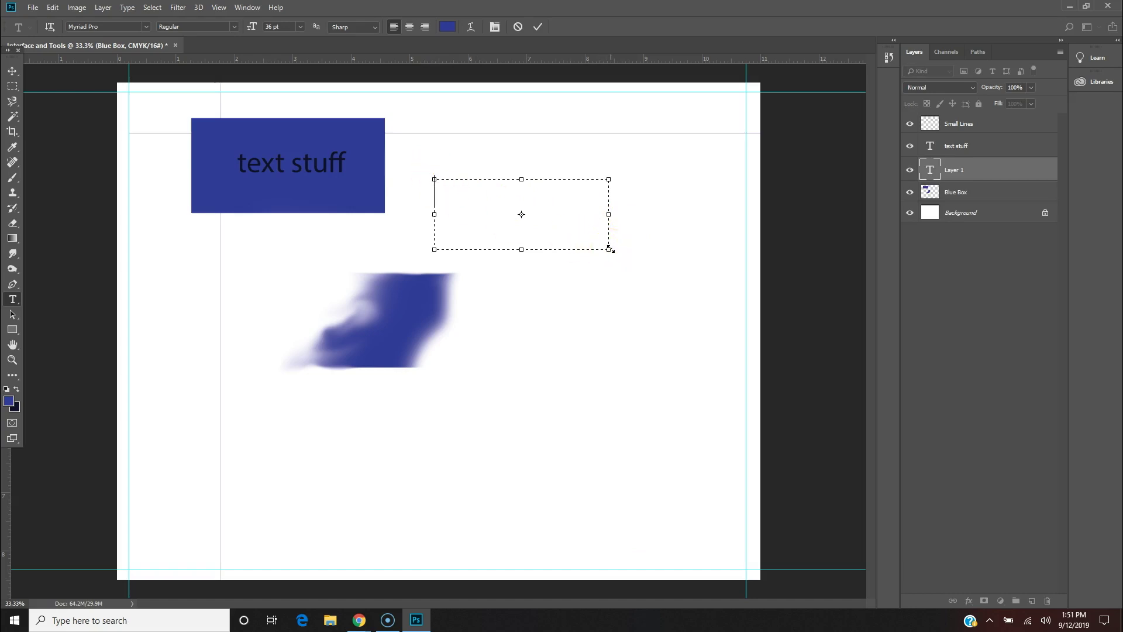
pyautogui.write('Tommye')
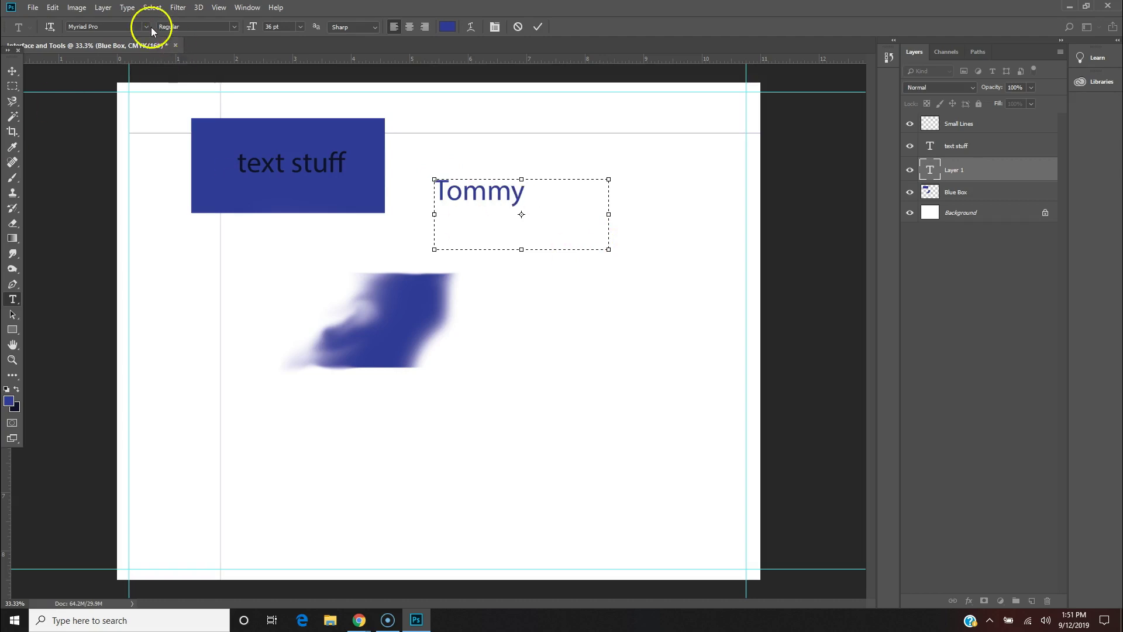
# - Browse the font families and styles for the new text, and try the MS Outlook font
pyautogui.click(147, 27)
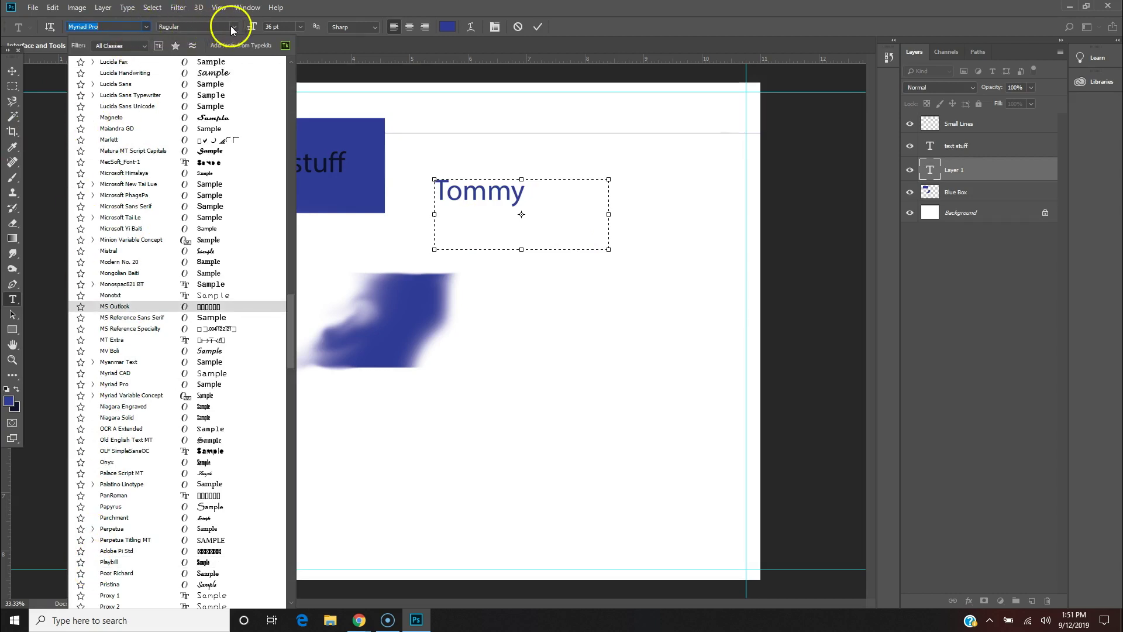
pyautogui.click(233, 30)
pyautogui.click(232, 30)
pyautogui.click(117, 25)
pyautogui.click(147, 27)
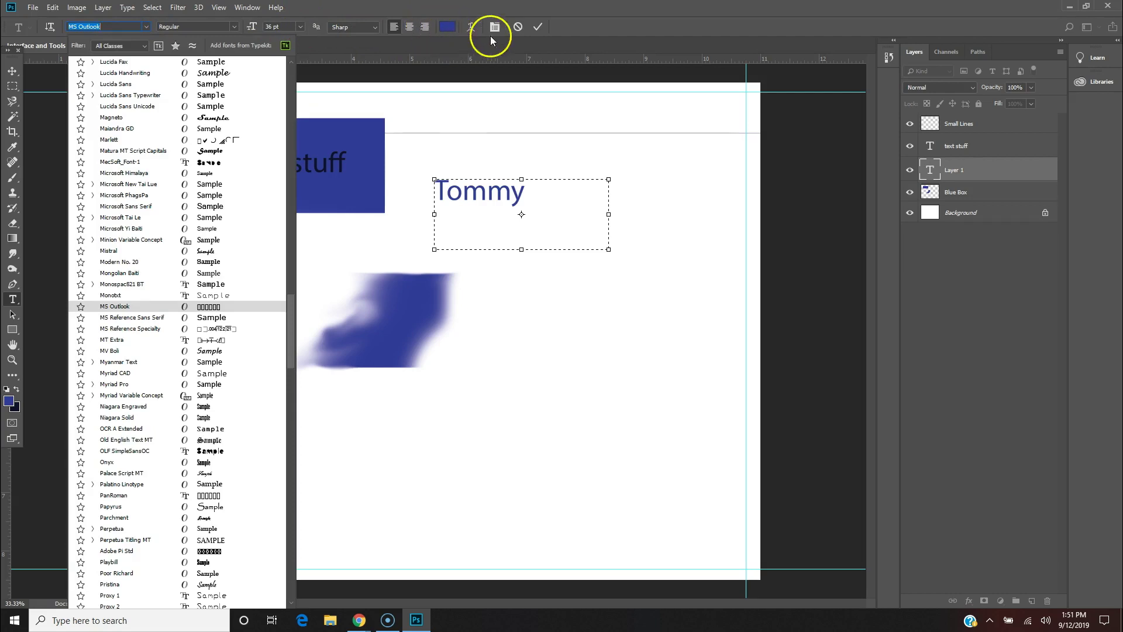
# - Try an Arc warp on the new text with +52% bend, -2% horizontal and +10% vertical distortion, and cancel it
pyautogui.click(471, 26)
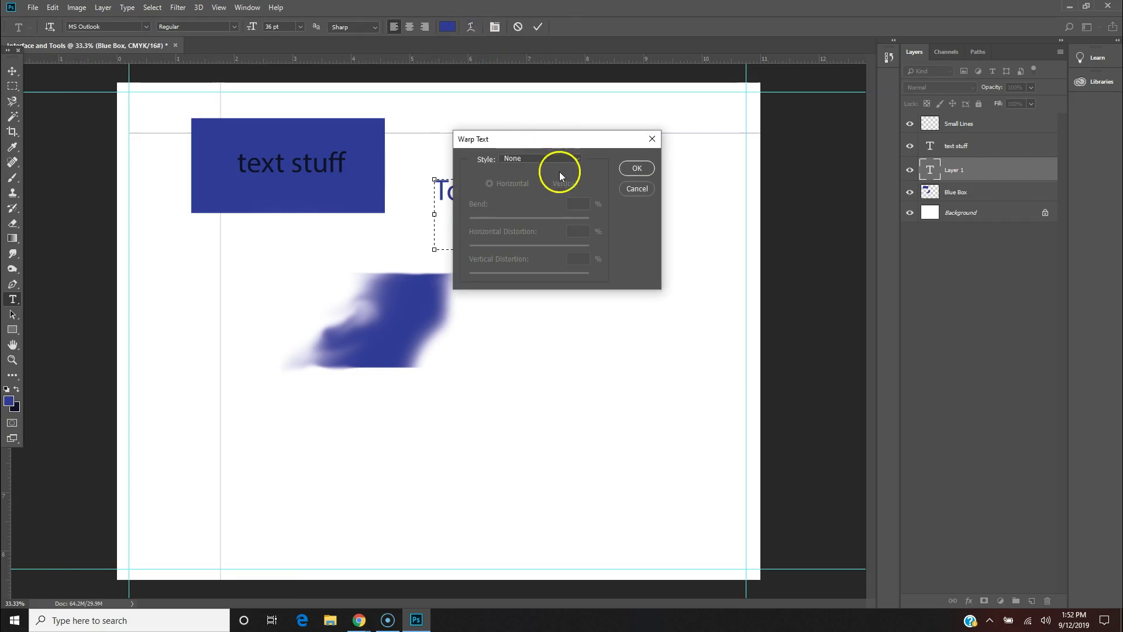
pyautogui.click(567, 162)
pyautogui.click(550, 186)
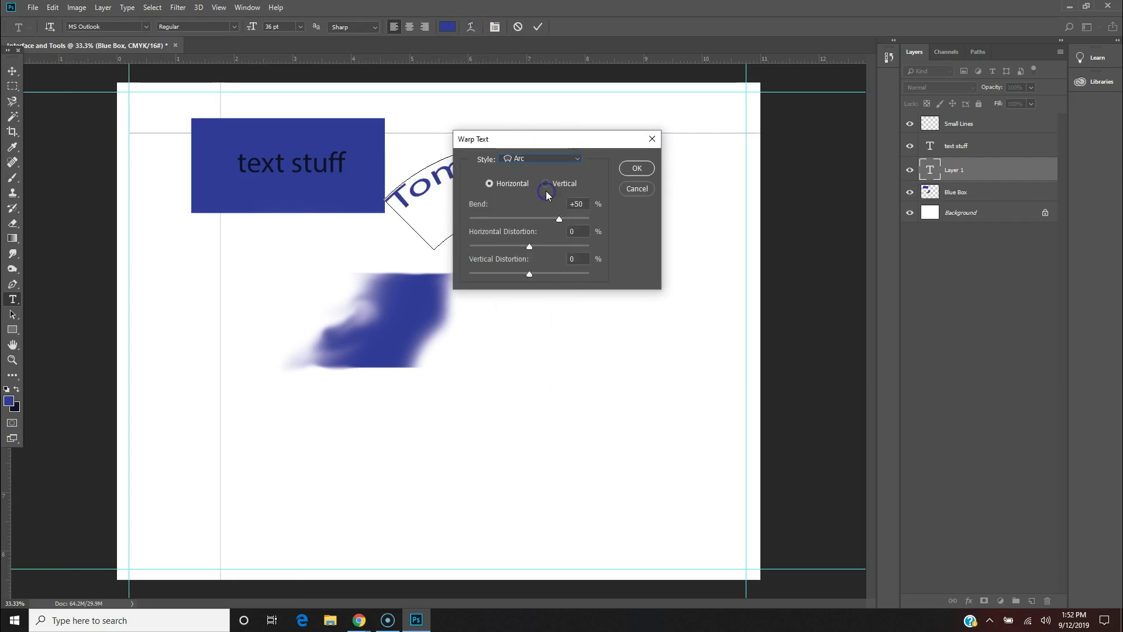
pyautogui.moveTo(536, 147); pyautogui.dragTo(772, 110)
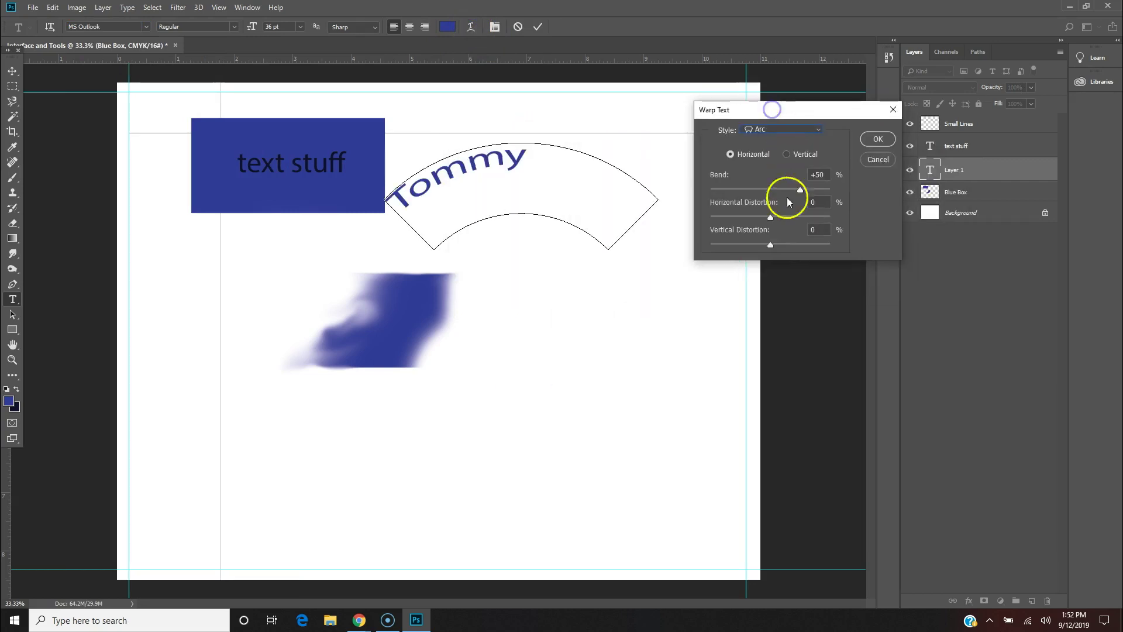
pyautogui.moveTo(800, 187); pyautogui.dragTo(776, 245)
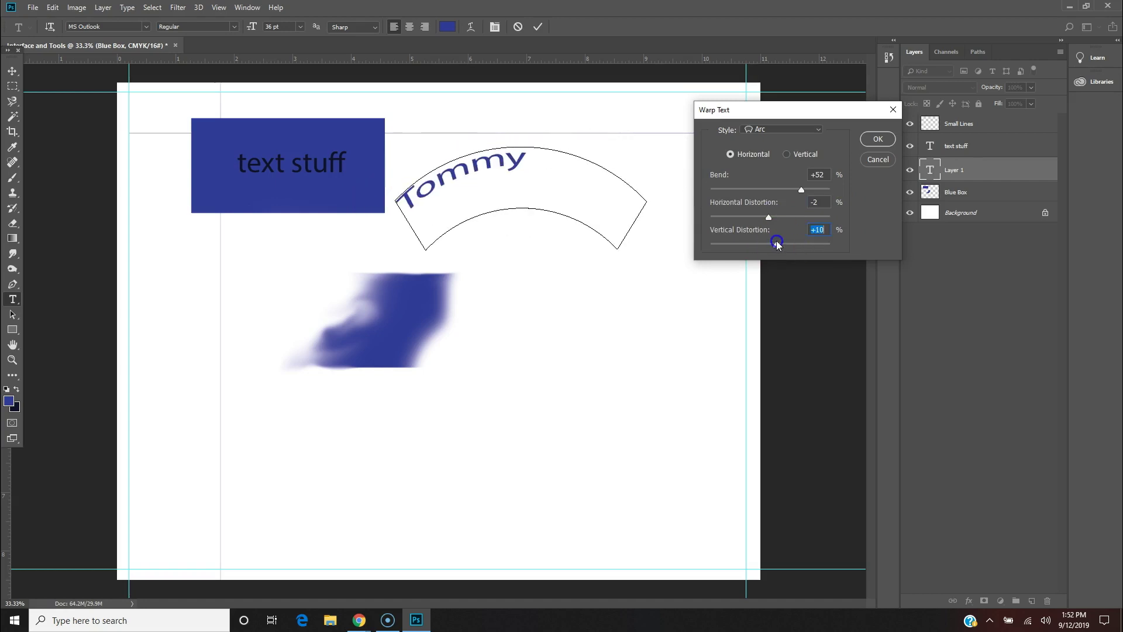
pyautogui.click(877, 159)
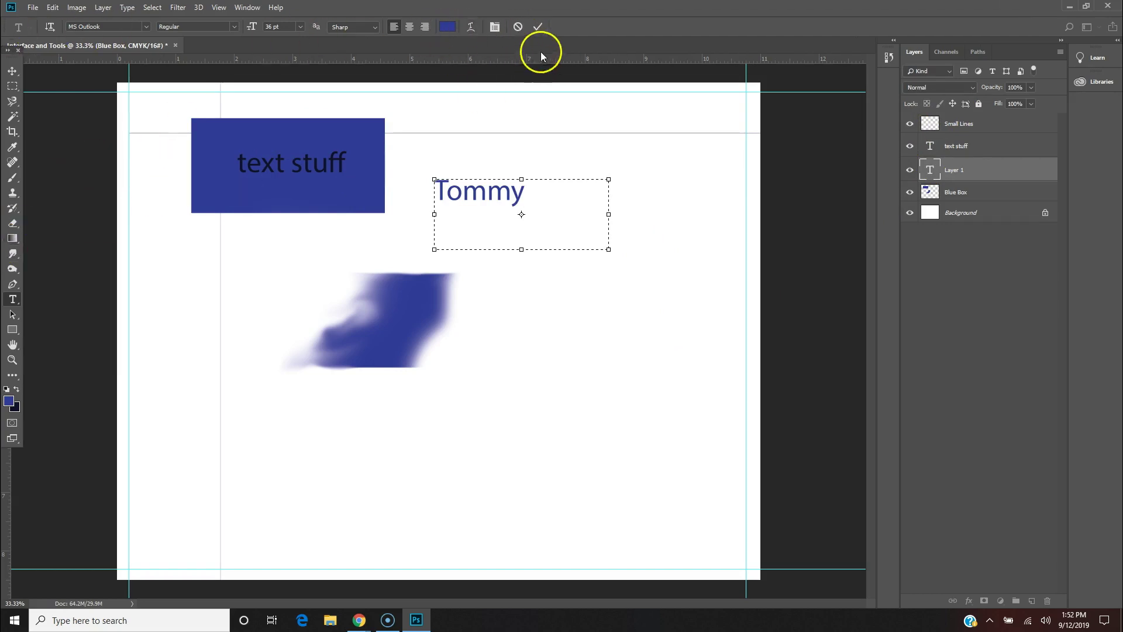
# - Commit the new text and set its font to Cooper Black after previewing other typefaces on it
pyautogui.click(538, 25)
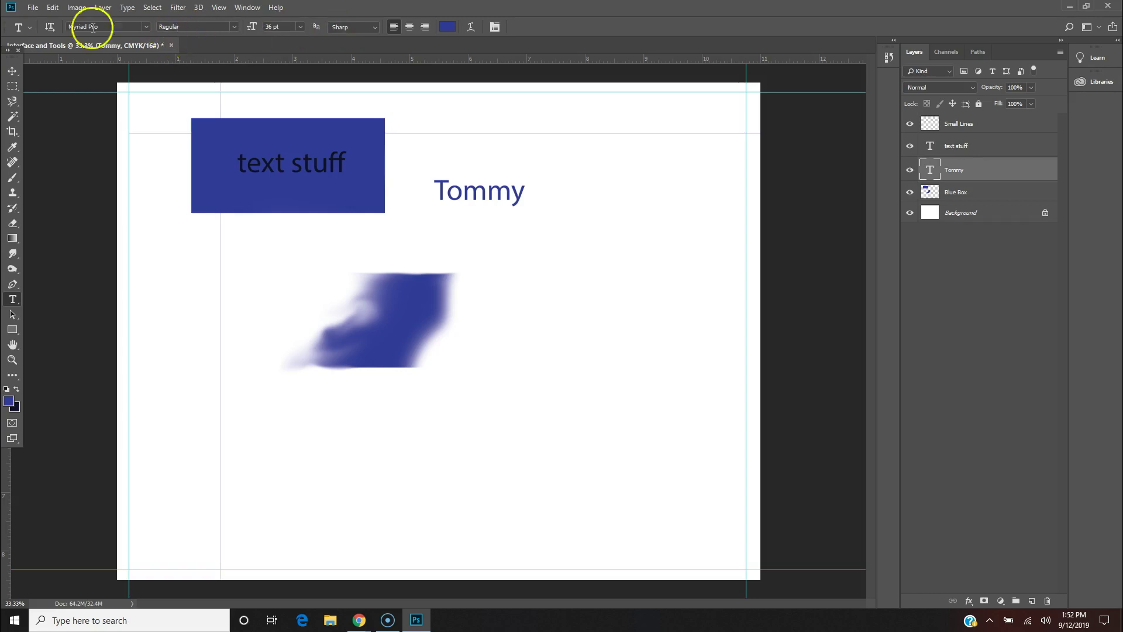
pyautogui.click(147, 27)
pyautogui.scroll(2, 148, 114)
pyautogui.scroll(13, 149, 115)
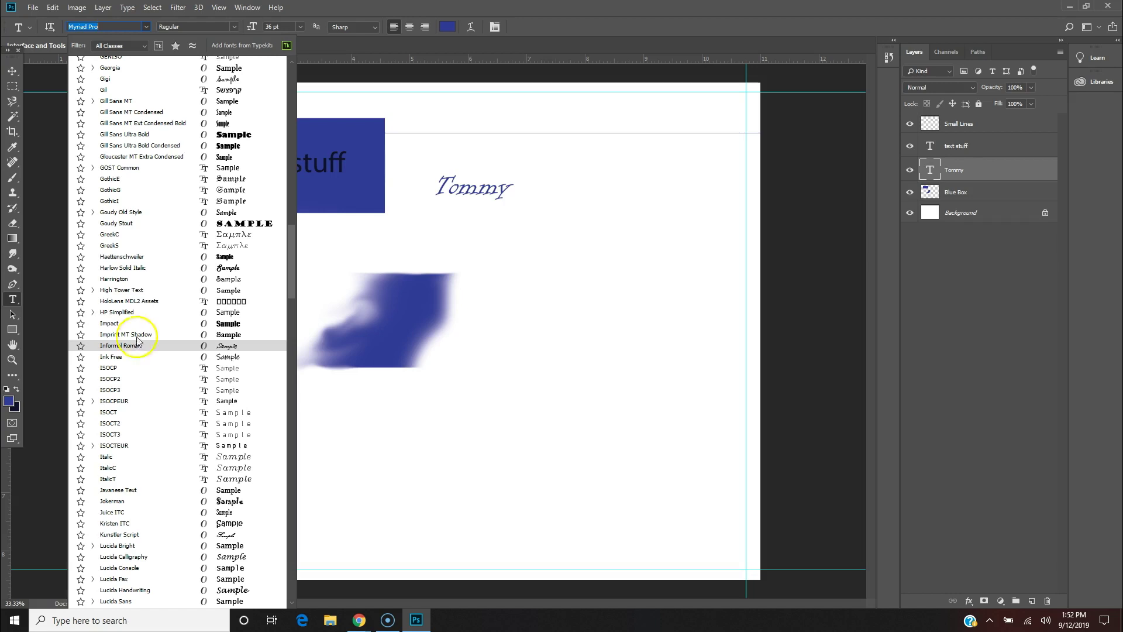
pyautogui.scroll(1, 139, 230)
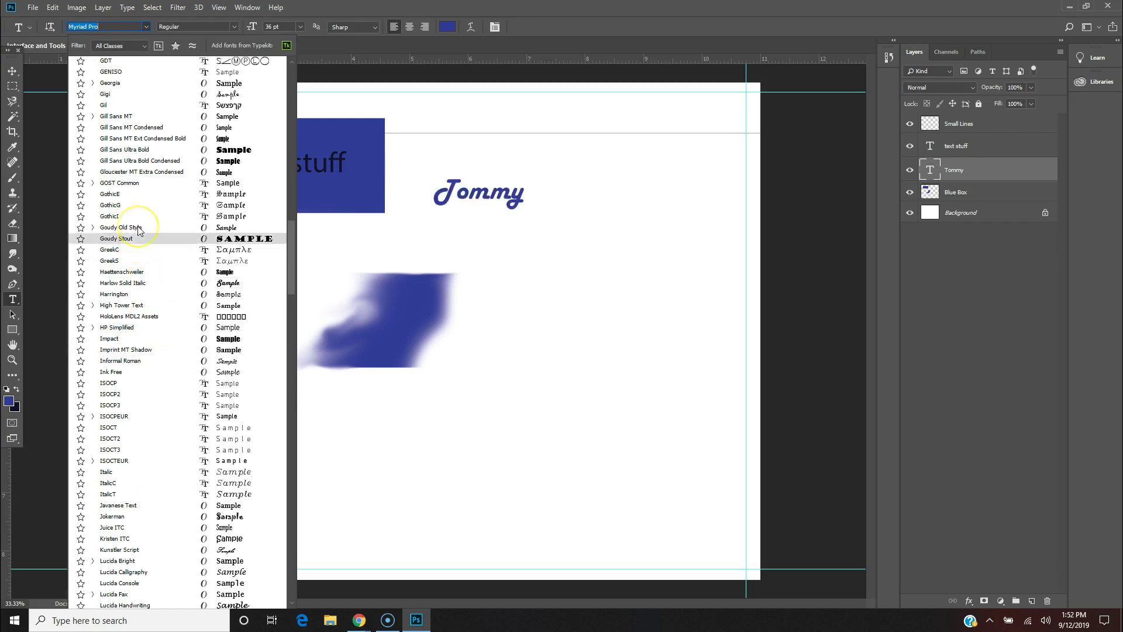
pyautogui.scroll(6, 139, 230)
pyautogui.scroll(5, 139, 230)
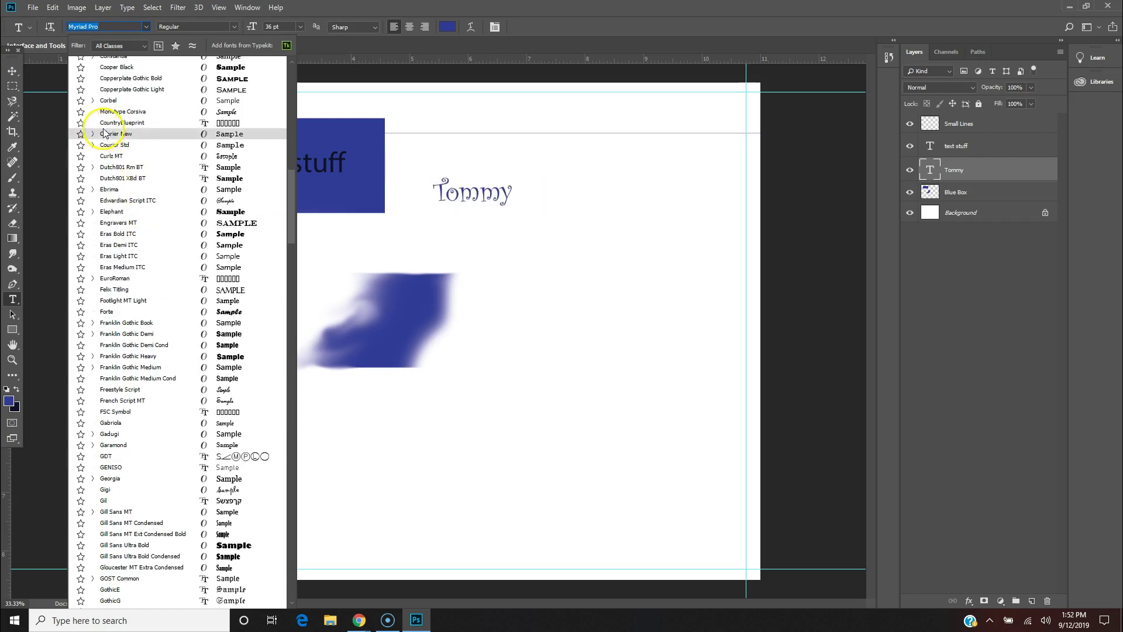
pyautogui.scroll(1, 100, 121)
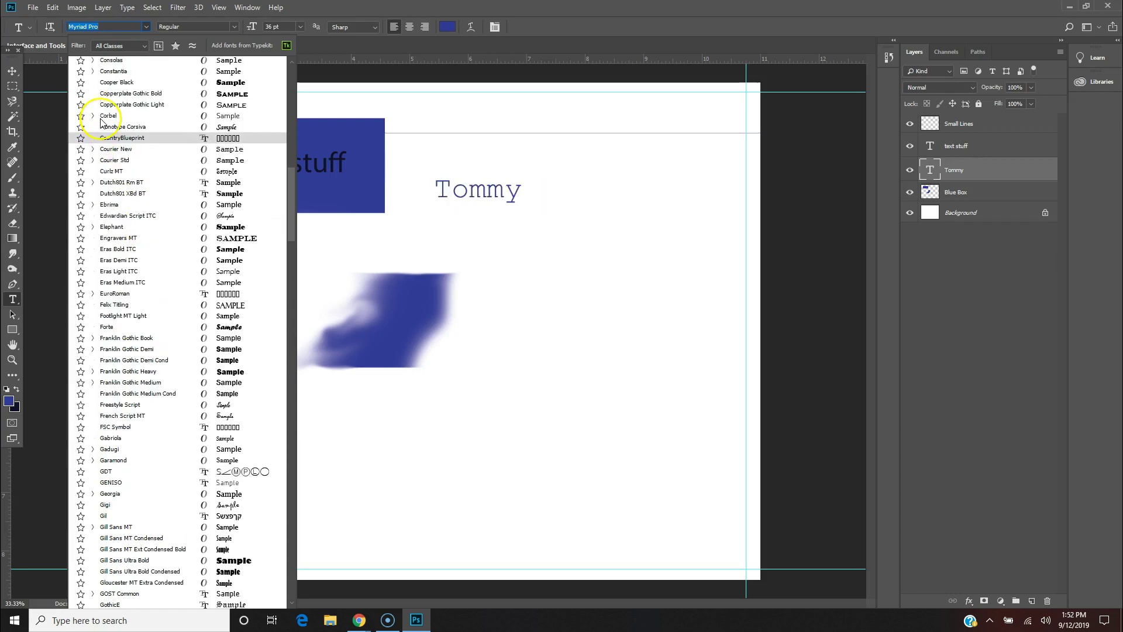
pyautogui.click(118, 86)
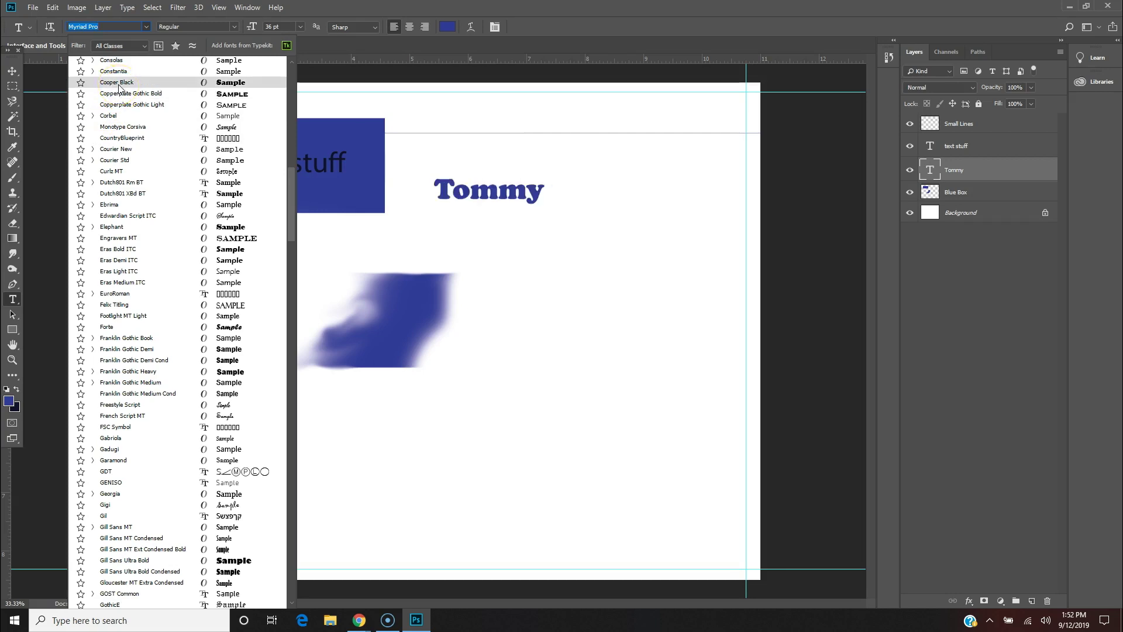
# - Try BankGothic Md BT on the new text, and set its font to Copperplate Gothic Bold
pyautogui.click(146, 27)
pyautogui.scroll(15, 132, 108)
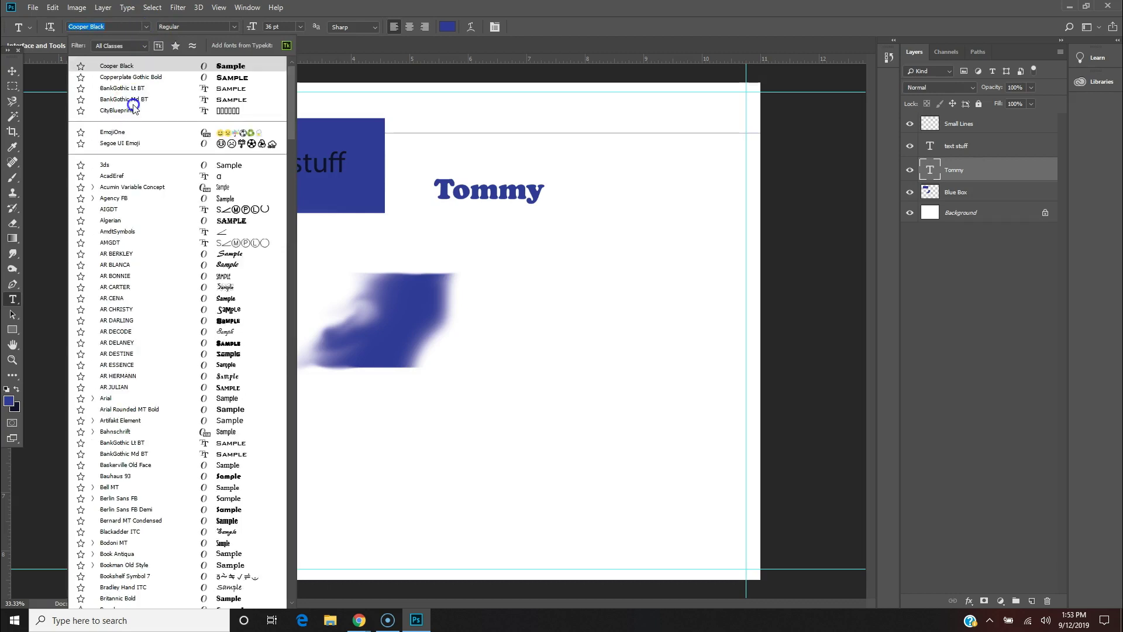
pyautogui.click(132, 101)
pyautogui.click(144, 27)
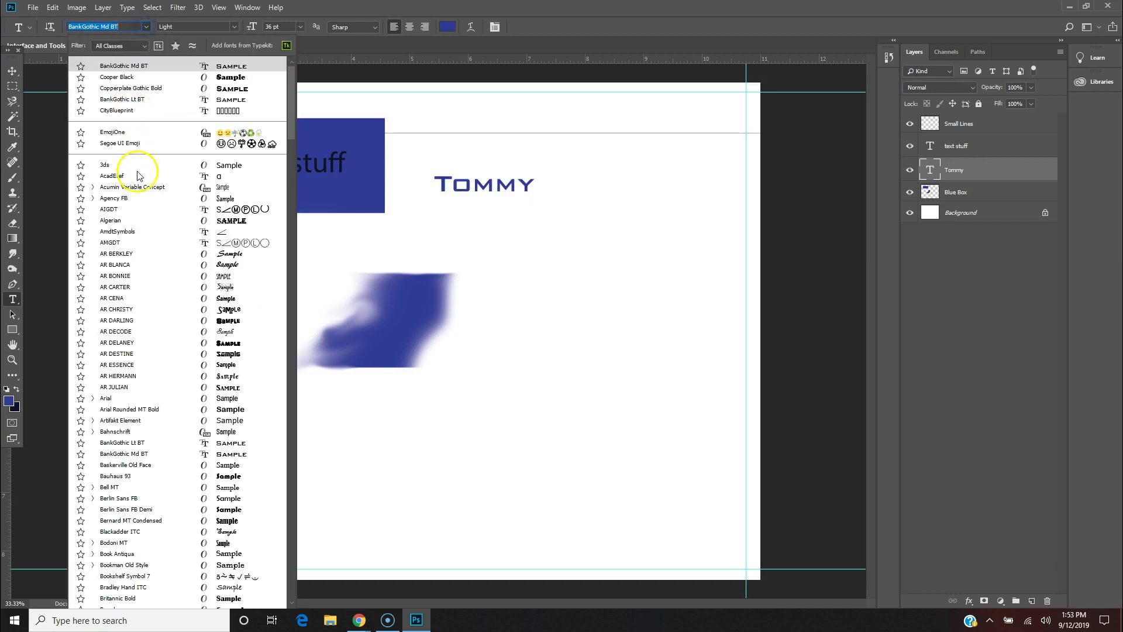
pyautogui.click(134, 89)
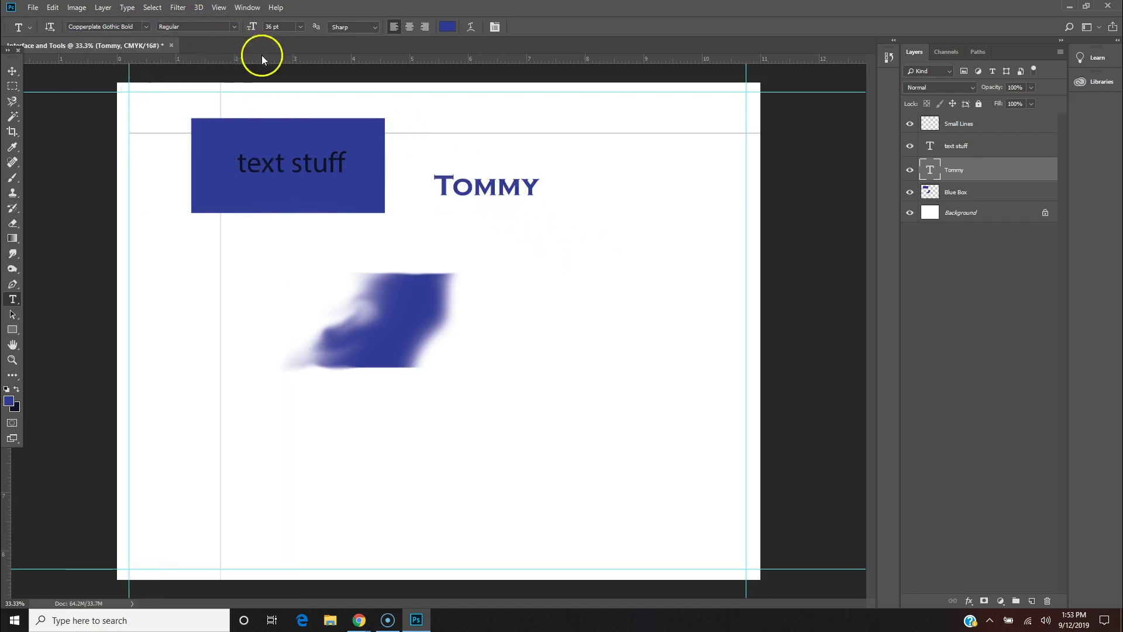
# - Check which font styles are available for the Copperplate Gothic Bold text
pyautogui.click(234, 26)
pyautogui.click(125, 40)
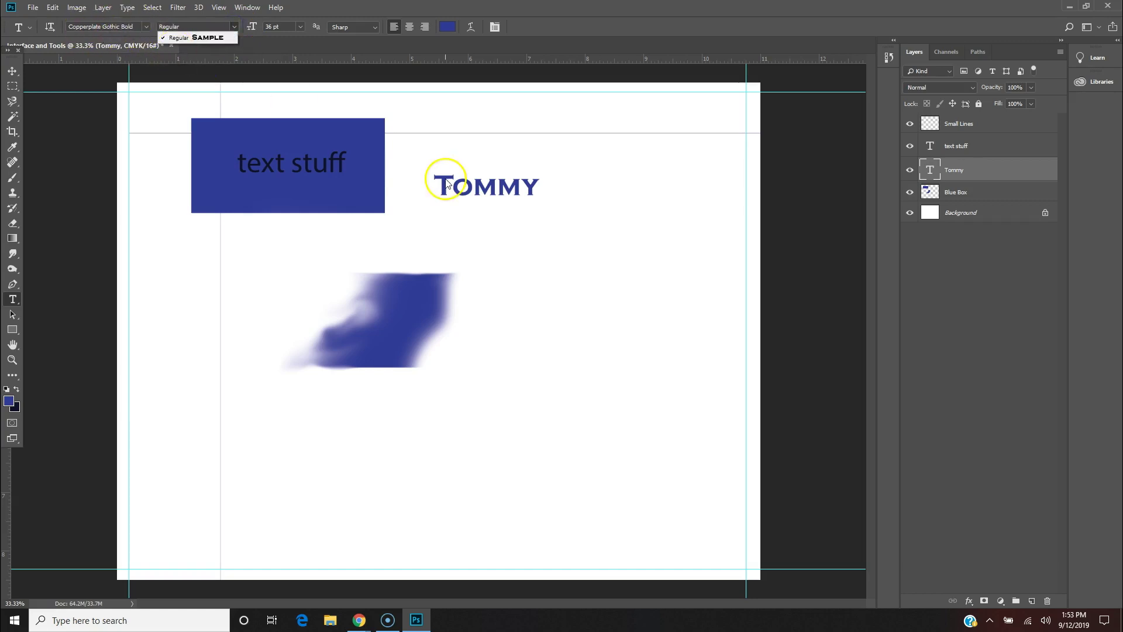
pyautogui.click(761, 26)
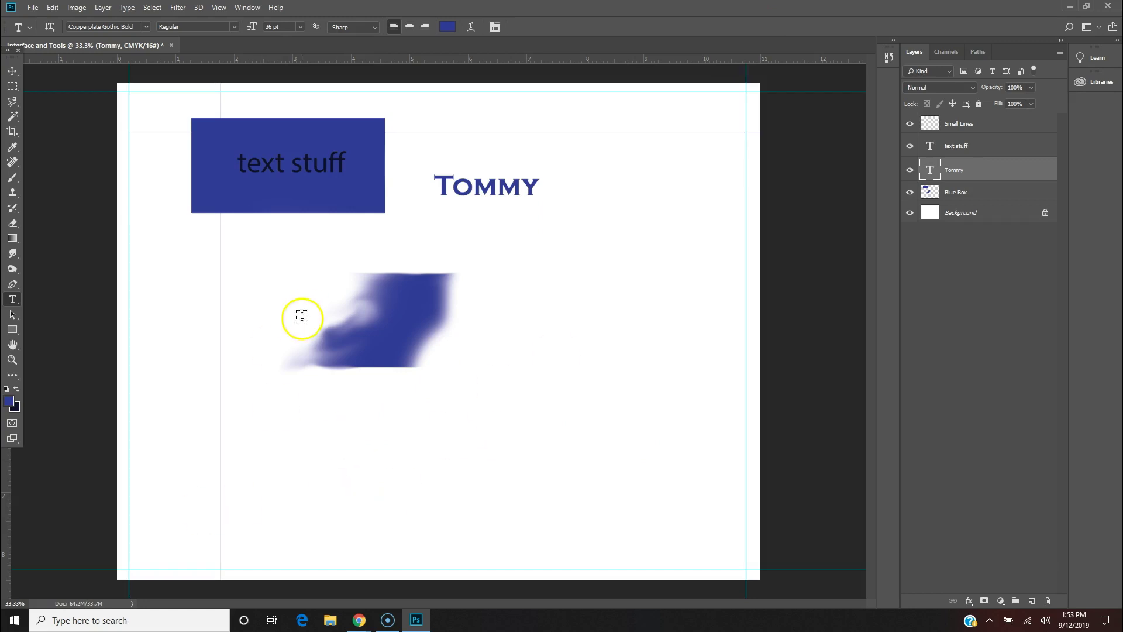
# - Review the path selection tools and the variants of the Rectangle tool
pyautogui.click(13, 315)
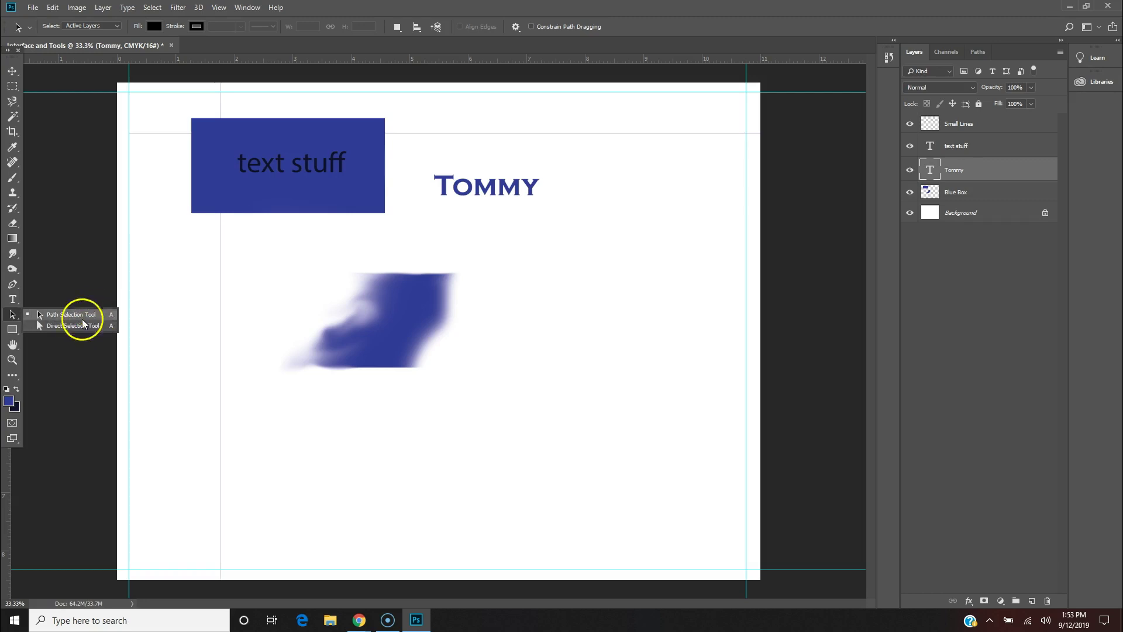
pyautogui.click(13, 330)
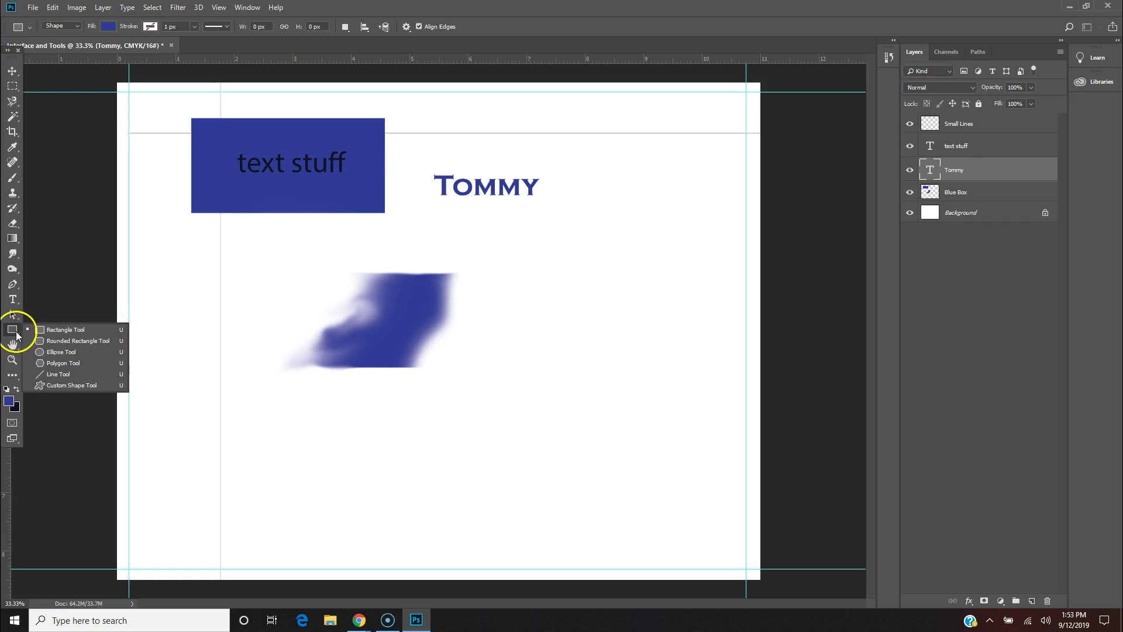
pyautogui.click(9, 316)
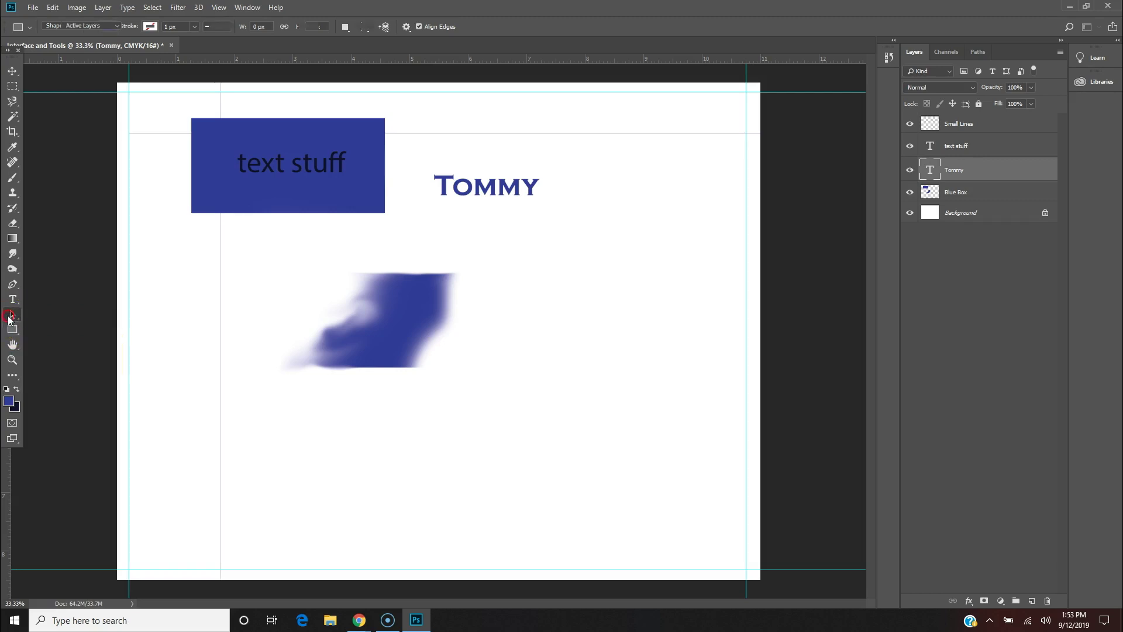
# - With the Line tool, draw a 1 px vertical line about 231 px high below the blue box and a longer horizontal line crossing it
pyautogui.click(10, 330)
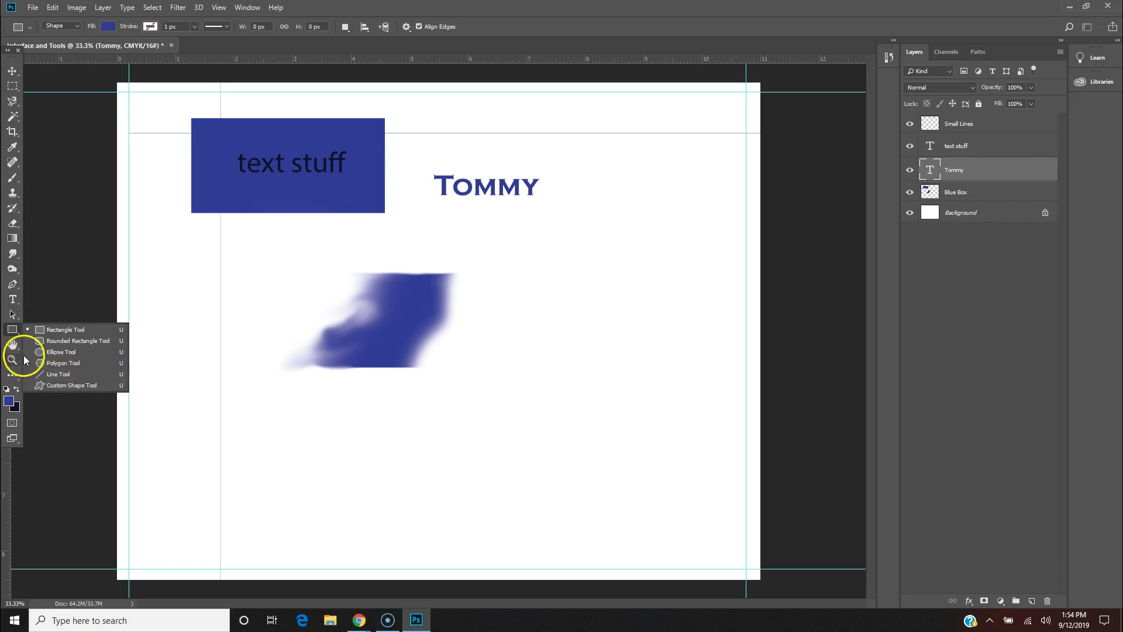
pyautogui.click(58, 375)
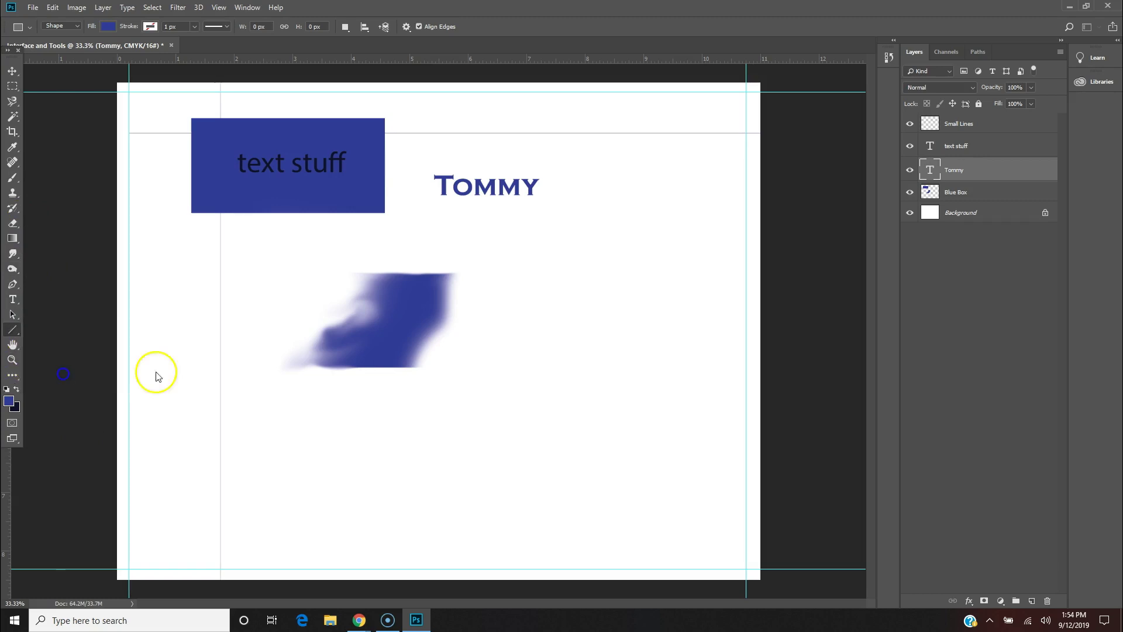
pyautogui.moveTo(265, 207); pyautogui.dragTo(265, 249)
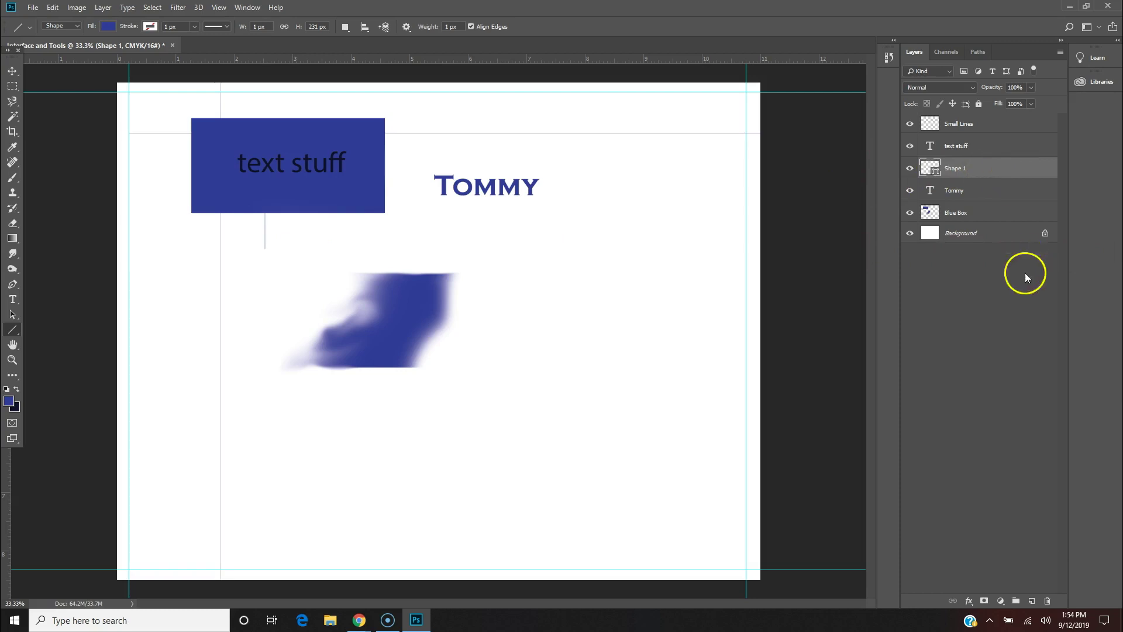
pyautogui.moveTo(256, 231); pyautogui.dragTo(350, 232)
# - Activate the text layer beneath the two new line layers and review the shape tool variants
pyautogui.click(1000, 170)
pyautogui.click(1007, 187)
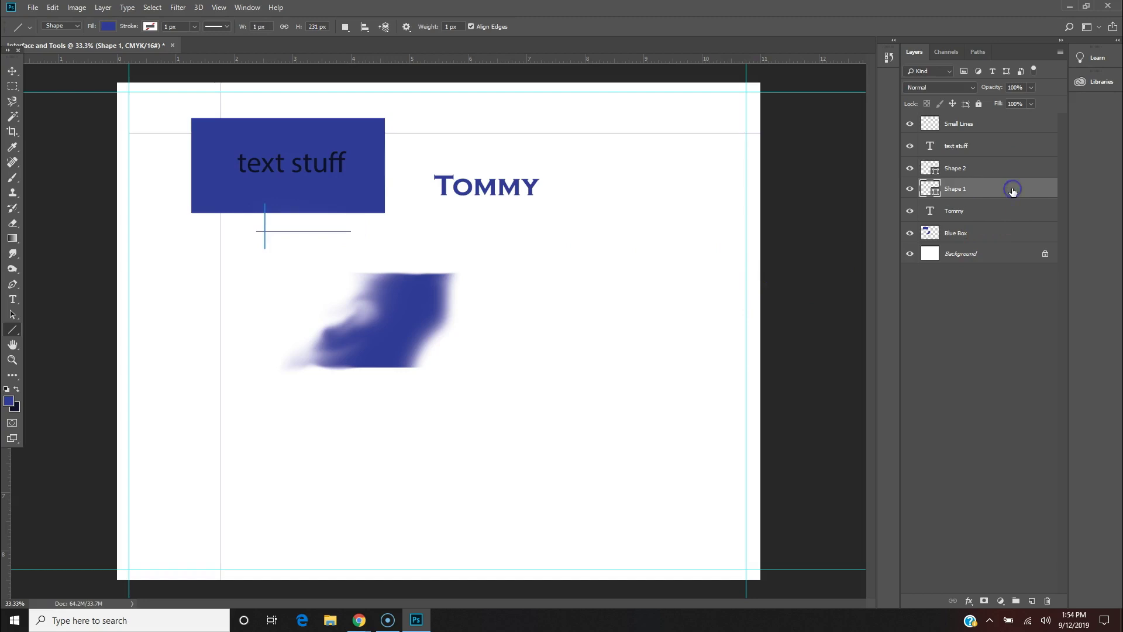
pyautogui.click(1001, 219)
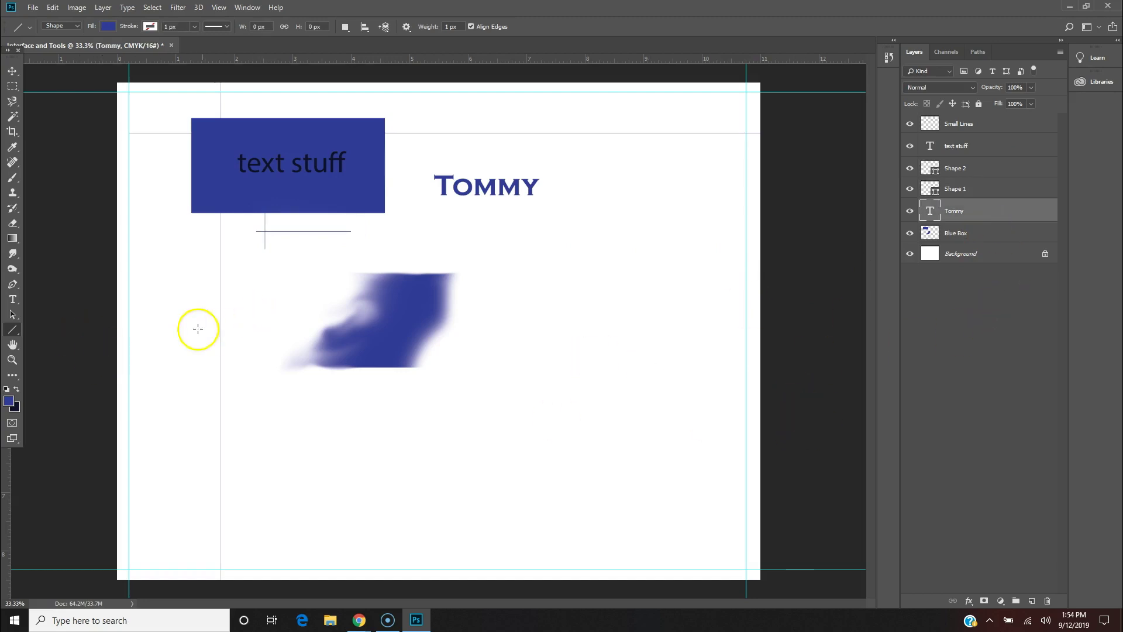
pyautogui.rightClick(13, 330)
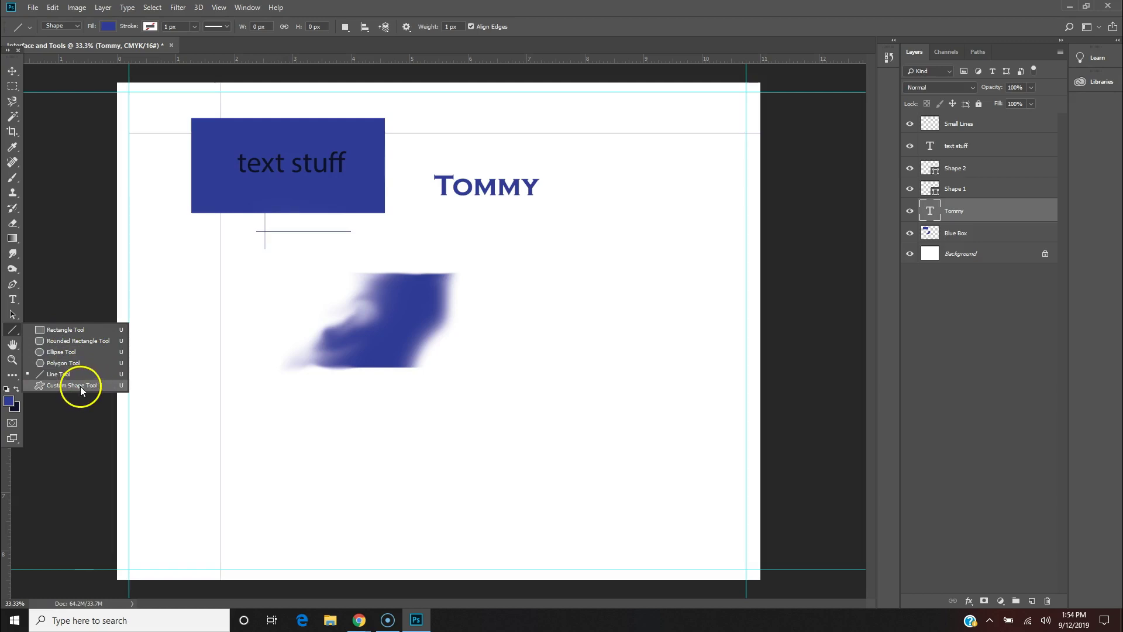
# - Zoom in on the page to 66.7% and pan around the artwork with the Hand tool
pyautogui.click(11, 349)
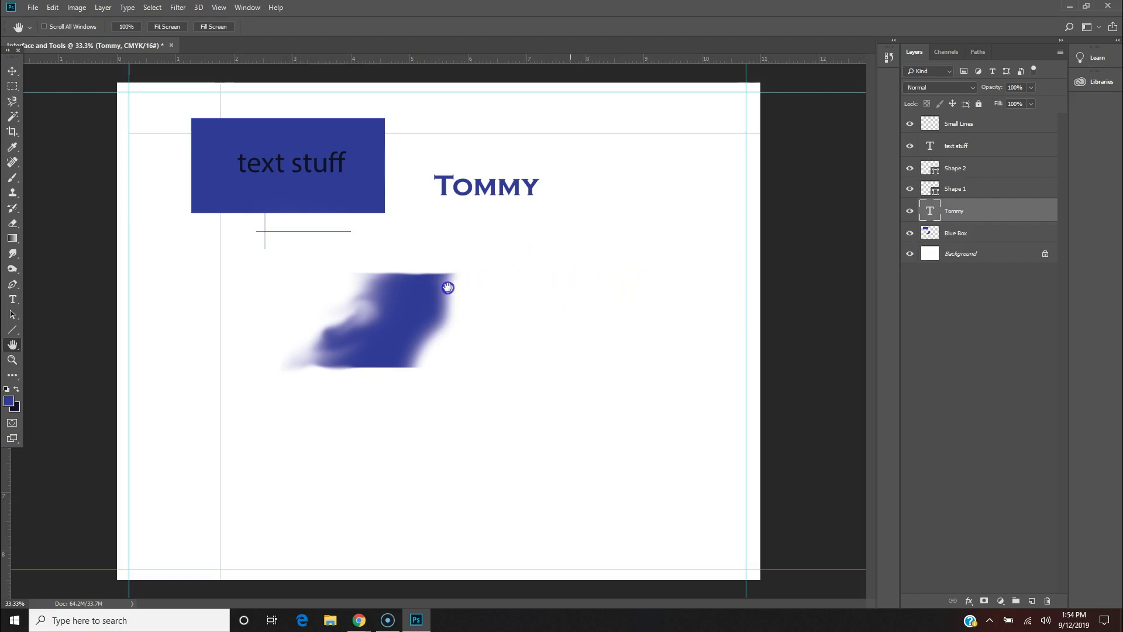
pyautogui.click(572, 268)
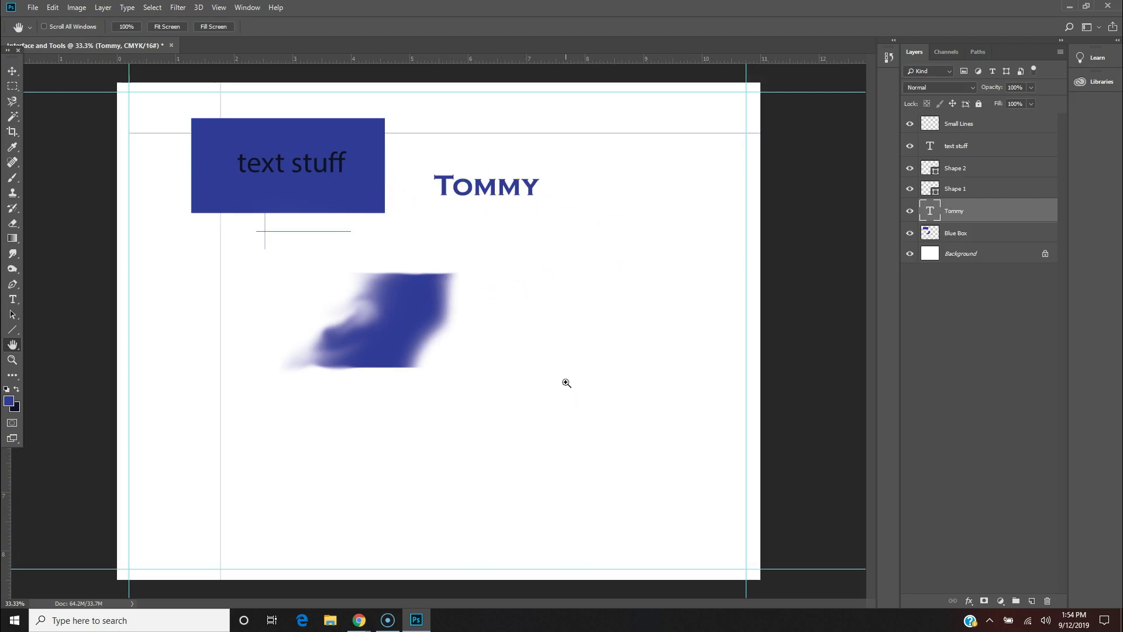
pyautogui.hotkey('ctrl', '+')
pyautogui.moveTo(521, 258); pyautogui.dragTo(354, 208)
pyautogui.moveTo(444, 444); pyautogui.dragTo(1028, 589)
pyautogui.moveTo(309, 494); pyautogui.dragTo(154, 435)
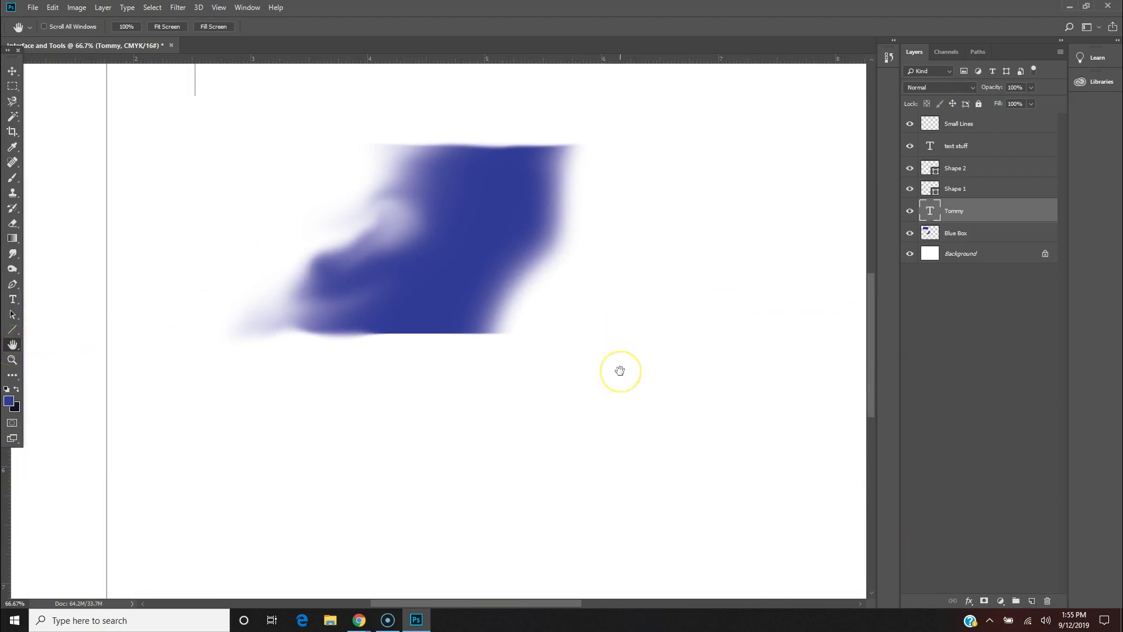
# - Zoom in and out on the artwork, ending with the whole page at 25%, and access the zoom percentage
pyautogui.hotkey('ctrl', '+')
pyautogui.hotkey('ctrl', '+')
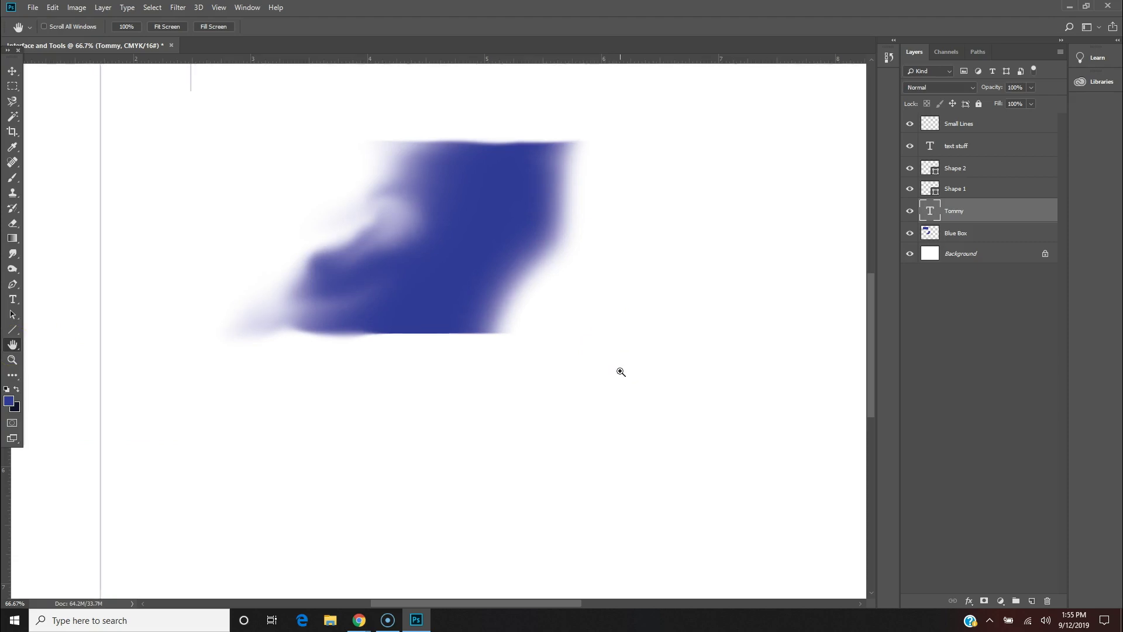
pyautogui.scroll(-2, 621, 372)
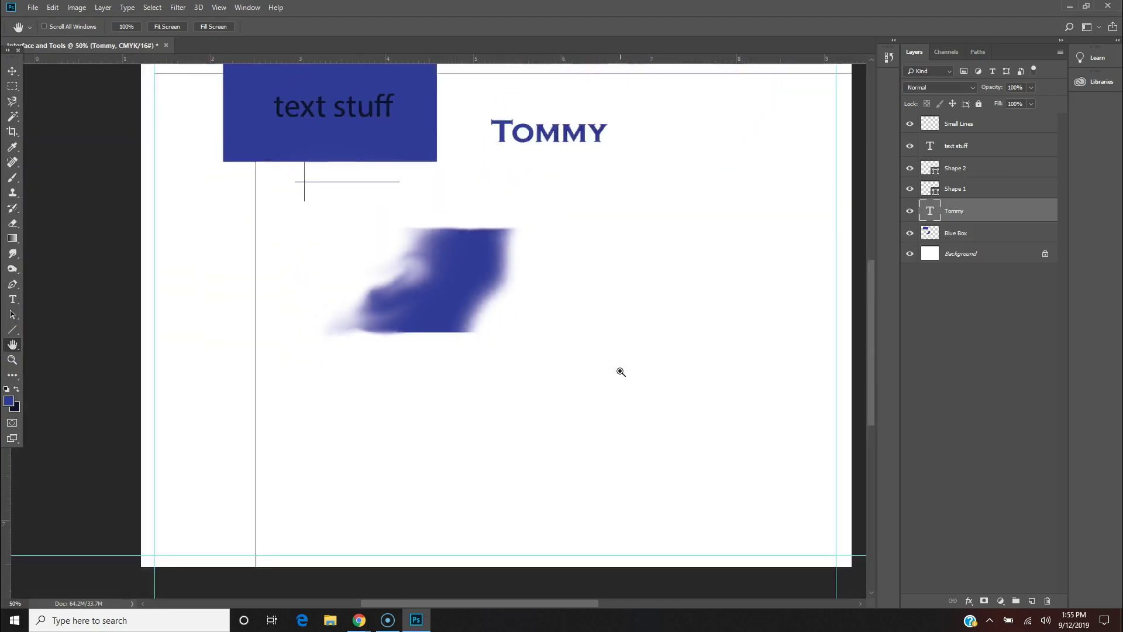
pyautogui.scroll(1, 621, 372)
pyautogui.scroll(-2, 621, 372)
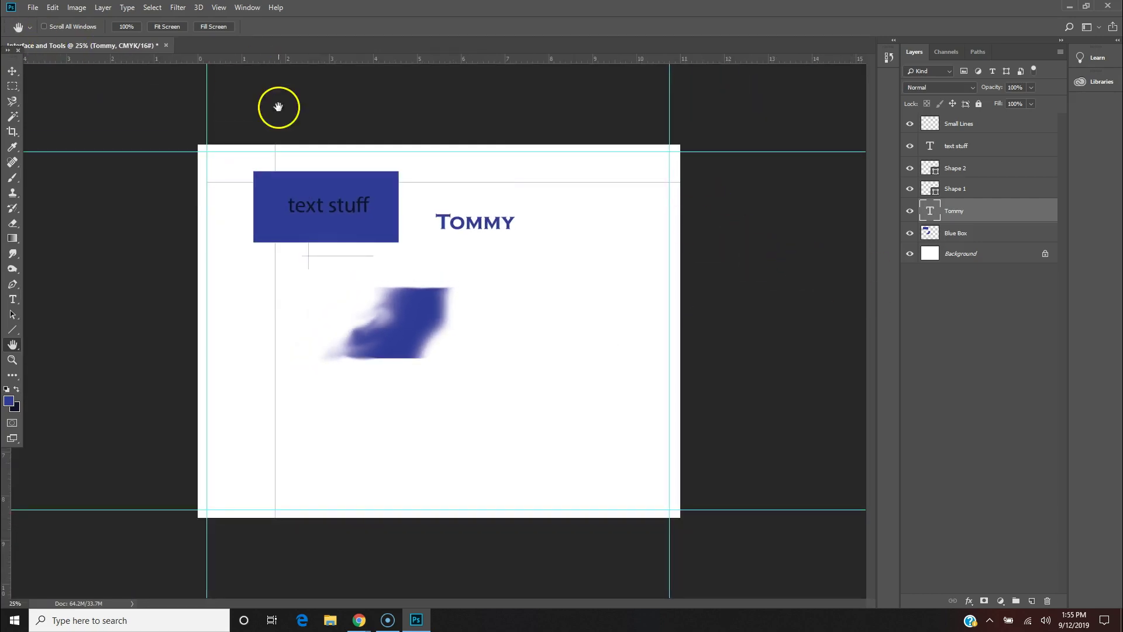
pyautogui.click(22, 611)
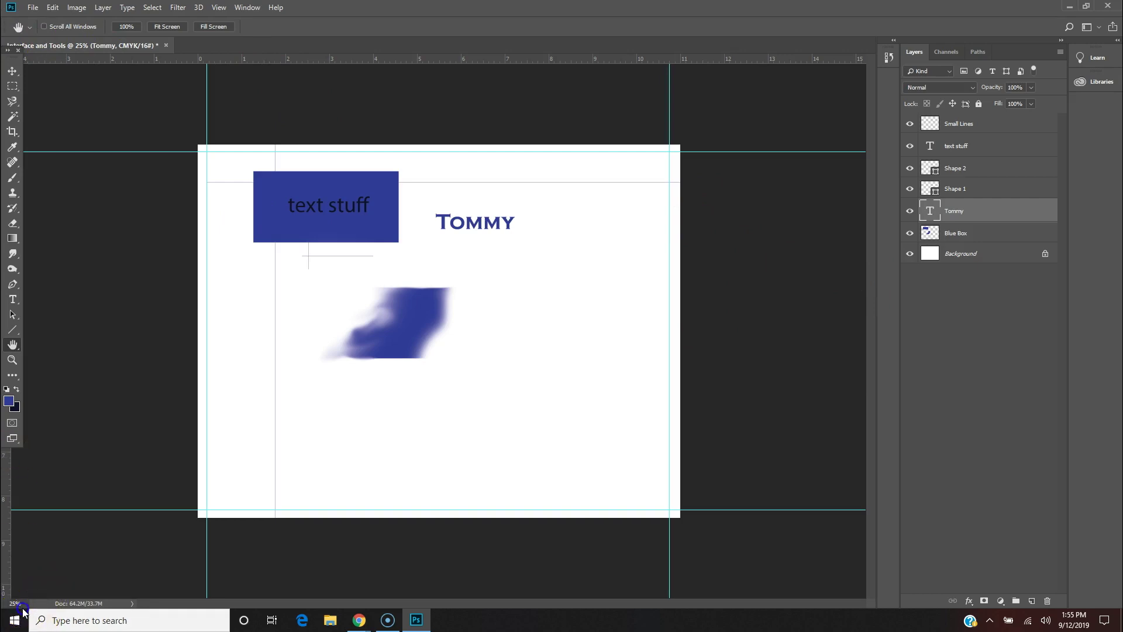